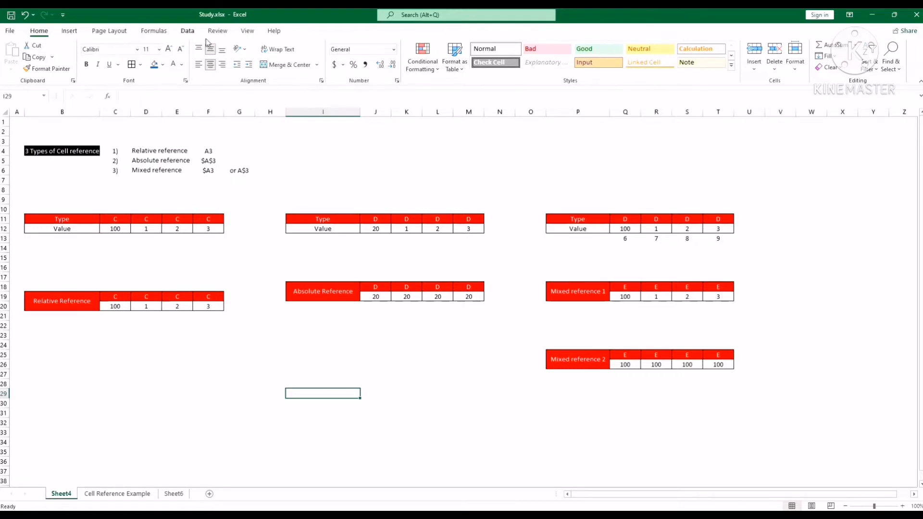
pyautogui.click(152, 32)
pyautogui.click(110, 31)
pyautogui.click(86, 153)
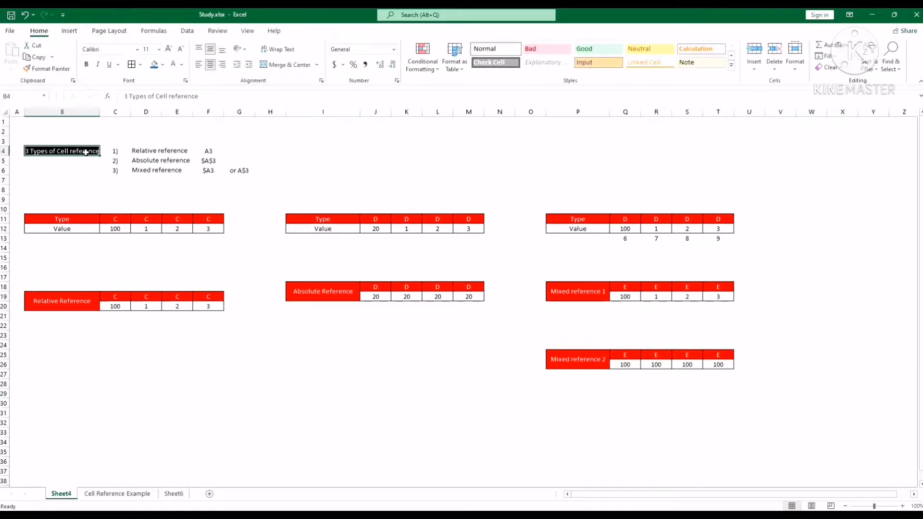
pyautogui.moveTo(155, 96); pyautogui.dragTo(199, 97)
pyautogui.click(248, 307)
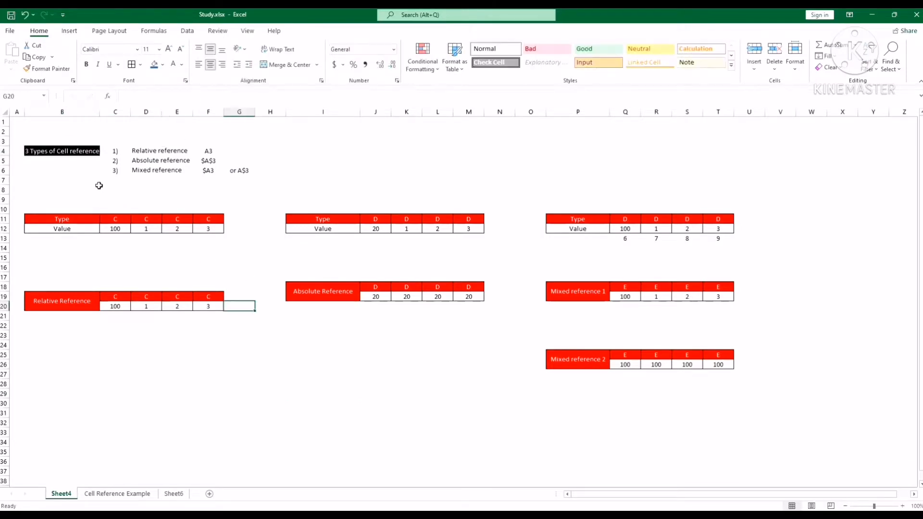
pyautogui.click(280, 193)
pyautogui.click(451, 178)
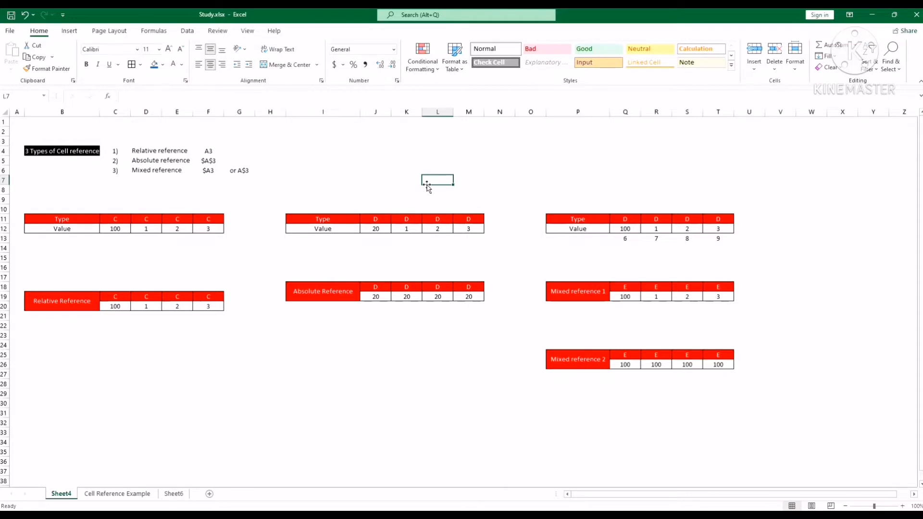
pyautogui.click(331, 354)
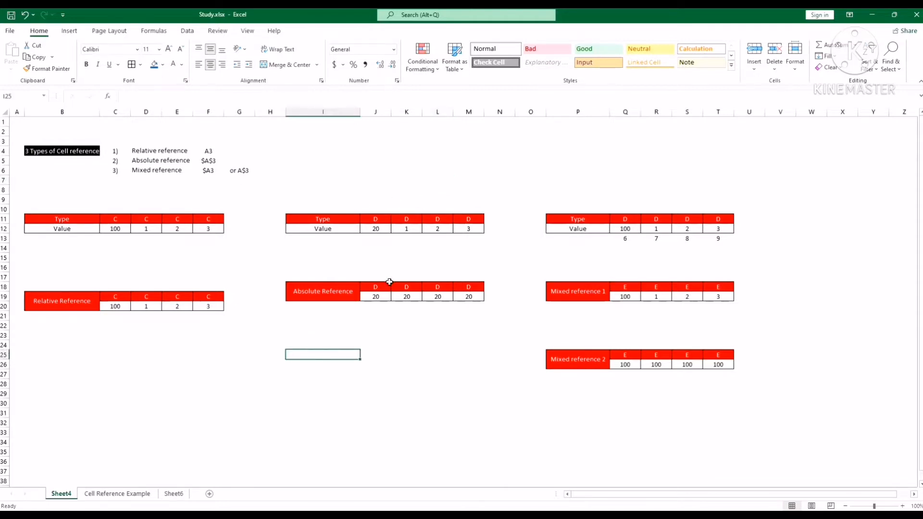
pyautogui.click(417, 178)
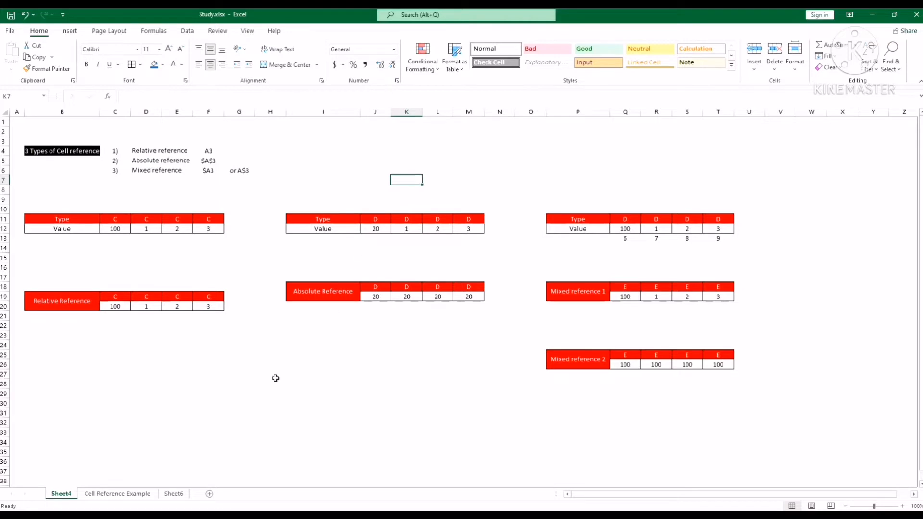
# Step: Enter the formula =C12 in cell H27 to reference the first value of the C table
pyautogui.click(275, 377)
pyautogui.click(307, 96)
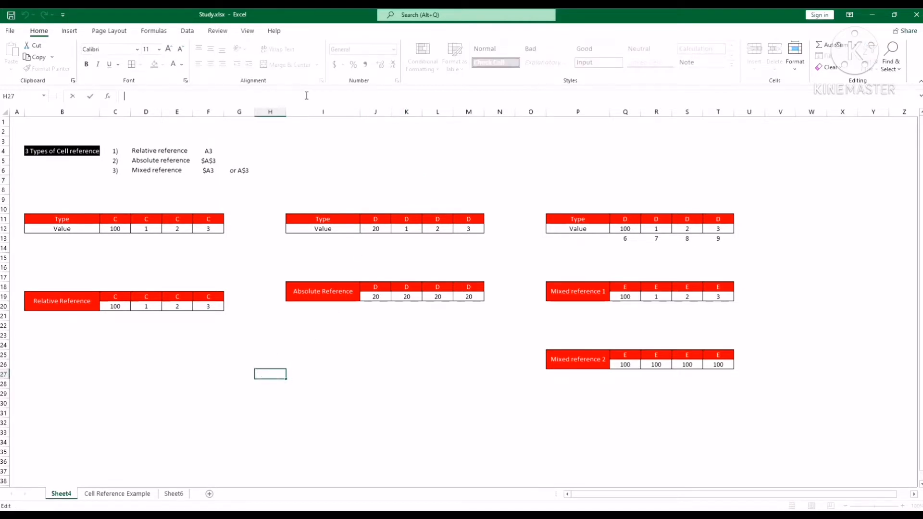
pyautogui.write('=')
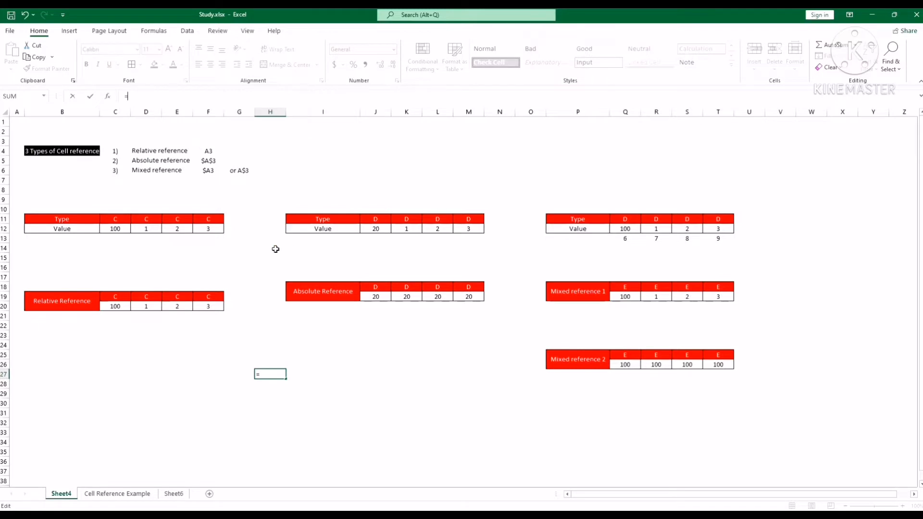
pyautogui.click(116, 231)
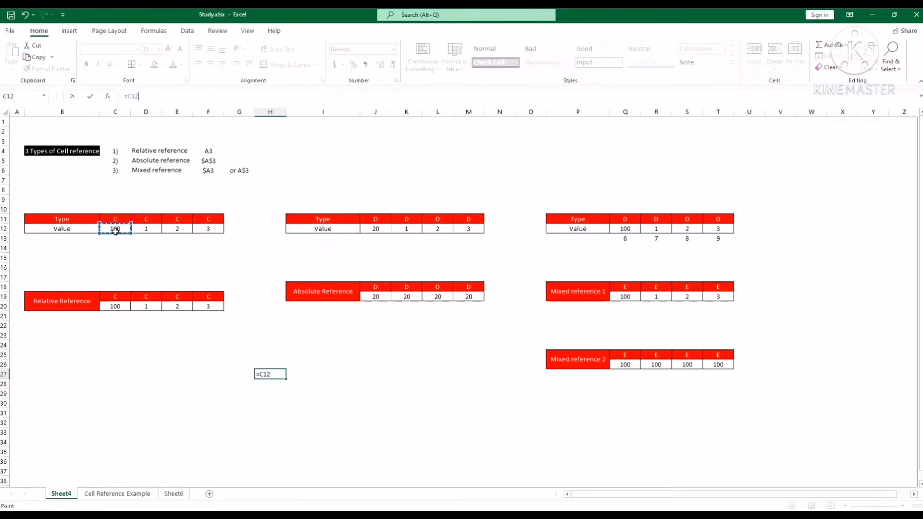
pyautogui.press('Return')
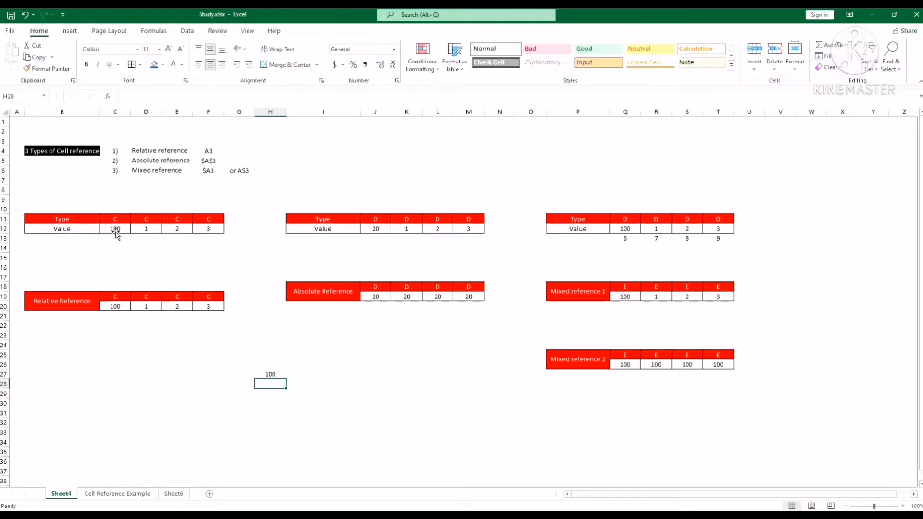
# Step: Trace the precedents of cell H27, and remove the tracer arrow
pyautogui.click(270, 376)
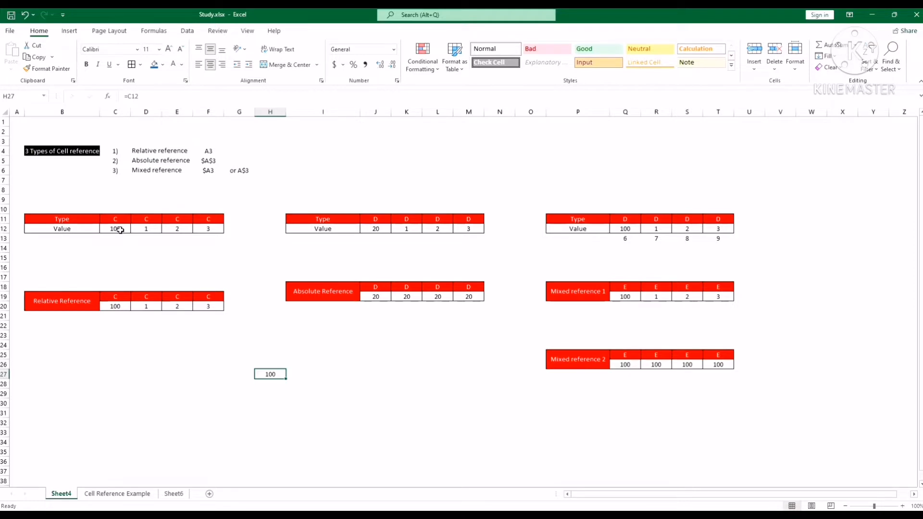
pyautogui.click(154, 31)
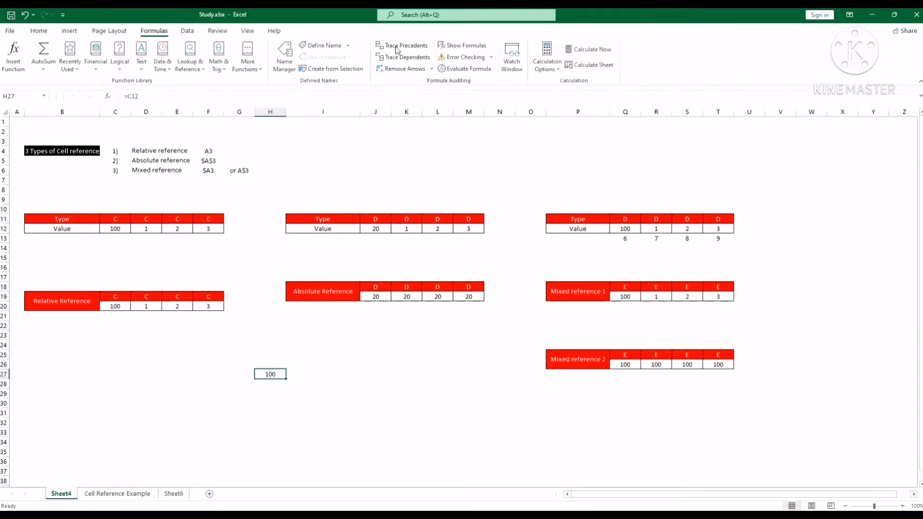
pyautogui.click(396, 46)
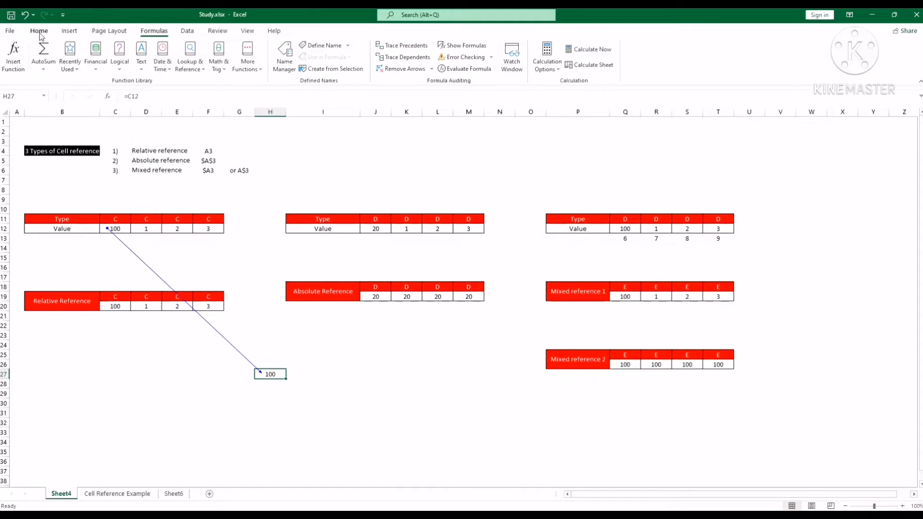
pyautogui.click(400, 70)
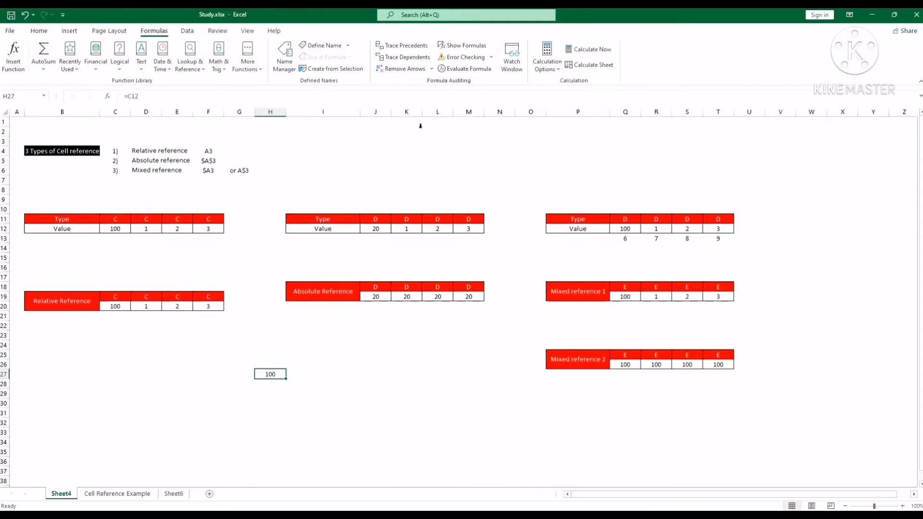
pyautogui.click(41, 31)
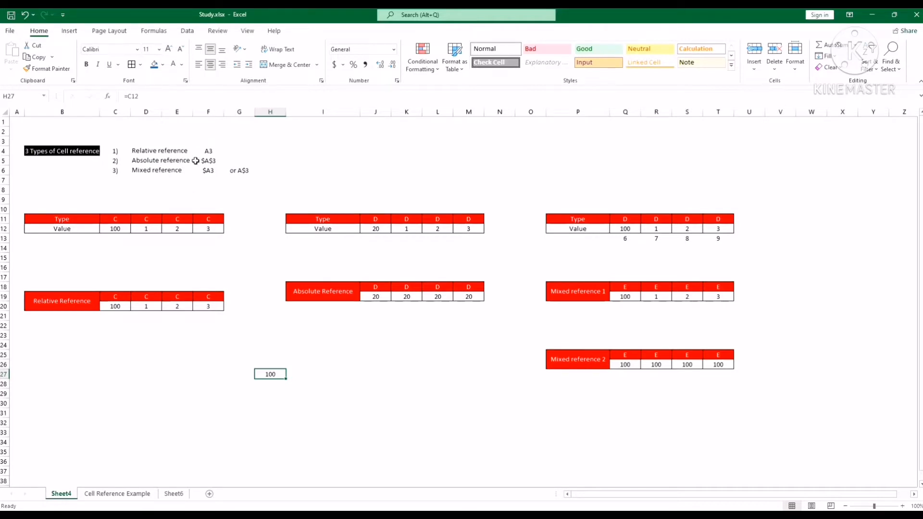
# Step: Review the listed relative, absolute and mixed reference types, comparing the A3 example with cells A3 and C12
pyautogui.click(166, 153)
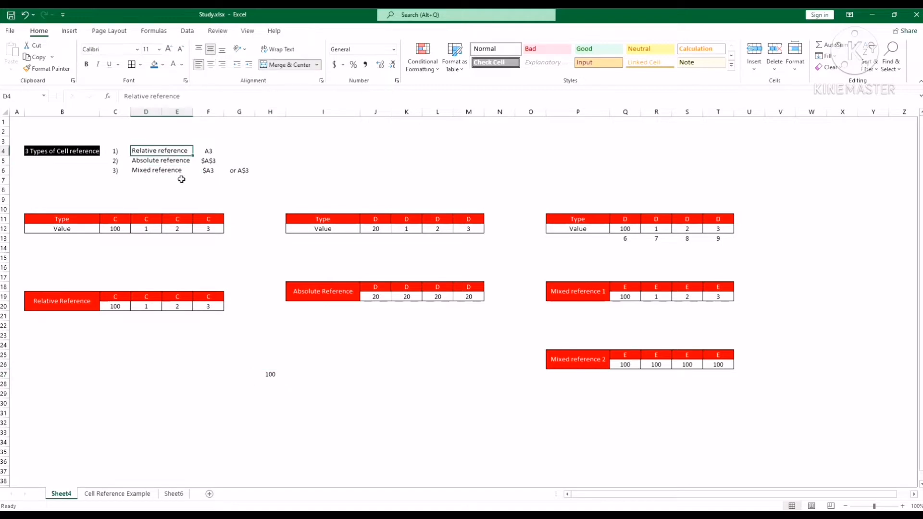
pyautogui.click(169, 162)
pyautogui.click(168, 175)
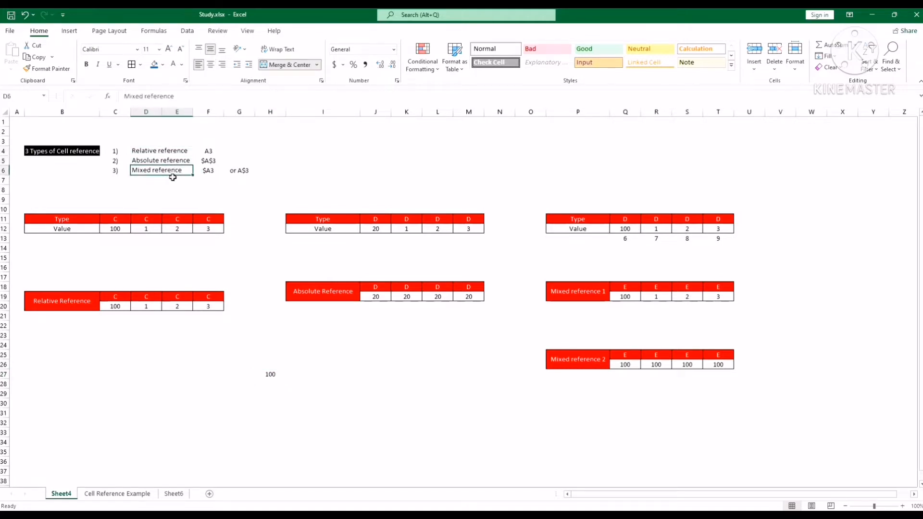
pyautogui.click(176, 153)
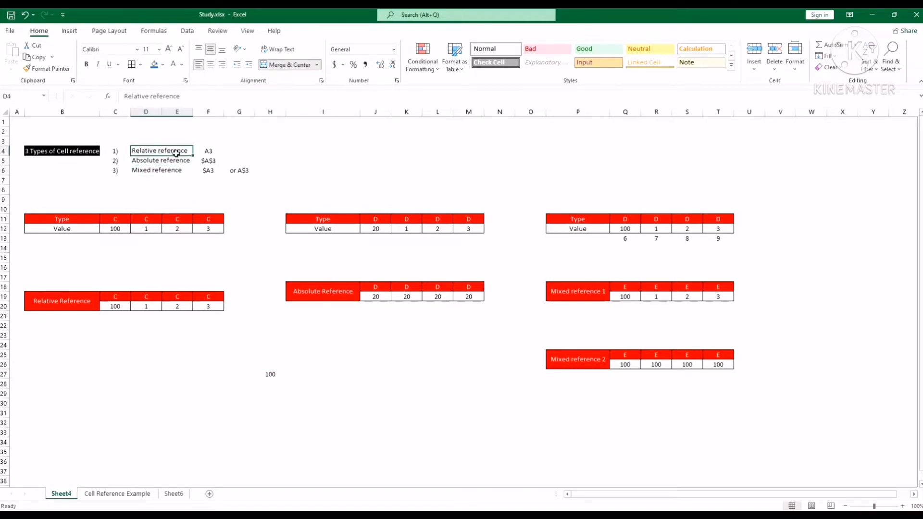
pyautogui.click(212, 155)
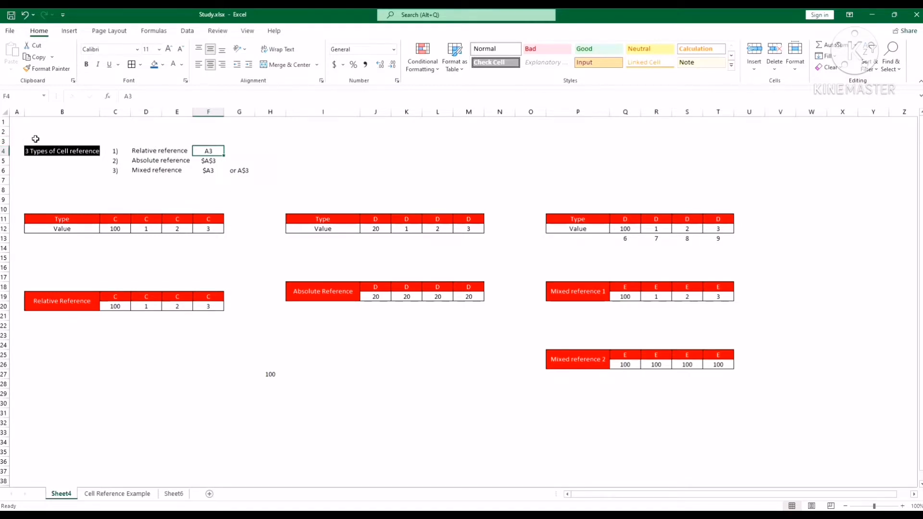
pyautogui.click(18, 141)
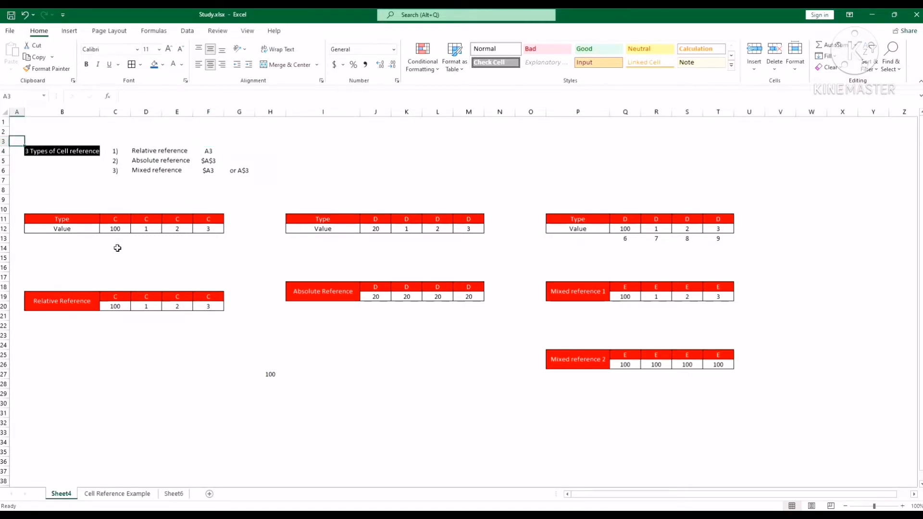
pyautogui.click(127, 229)
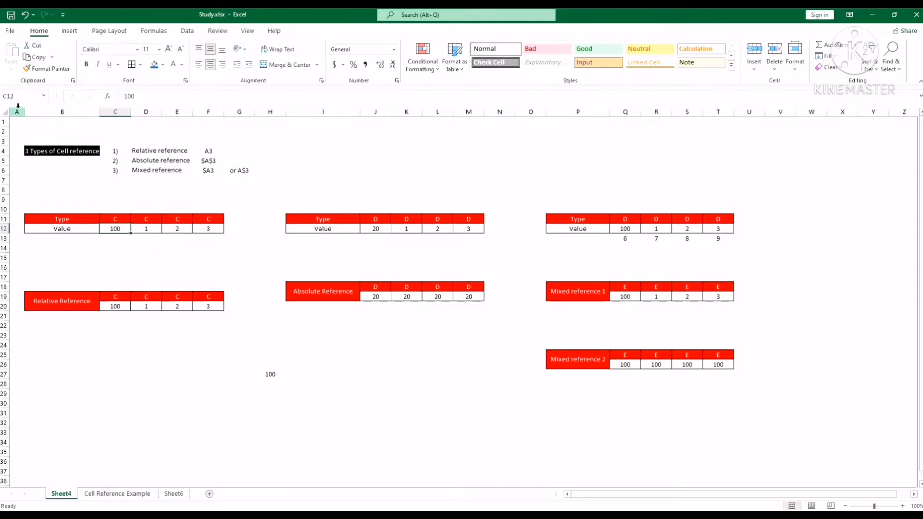
# Step: Trace H27's precedents again, inspect its source cell C12, and clear the arrow
pyautogui.click(275, 374)
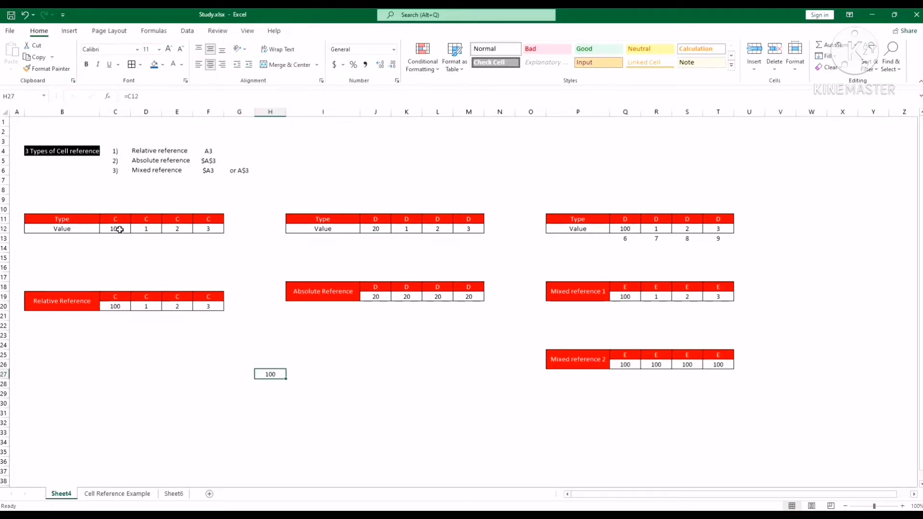
pyautogui.click(154, 30)
pyautogui.click(397, 48)
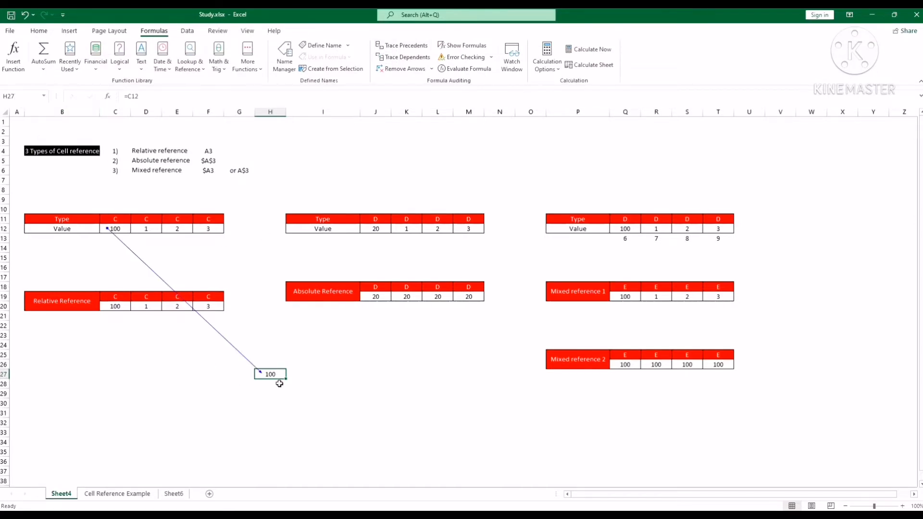
pyautogui.click(124, 228)
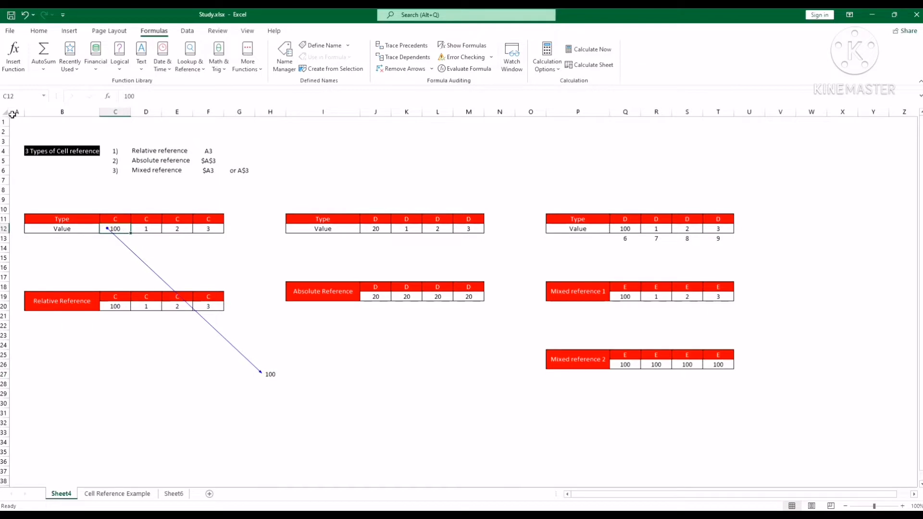
pyautogui.click(278, 376)
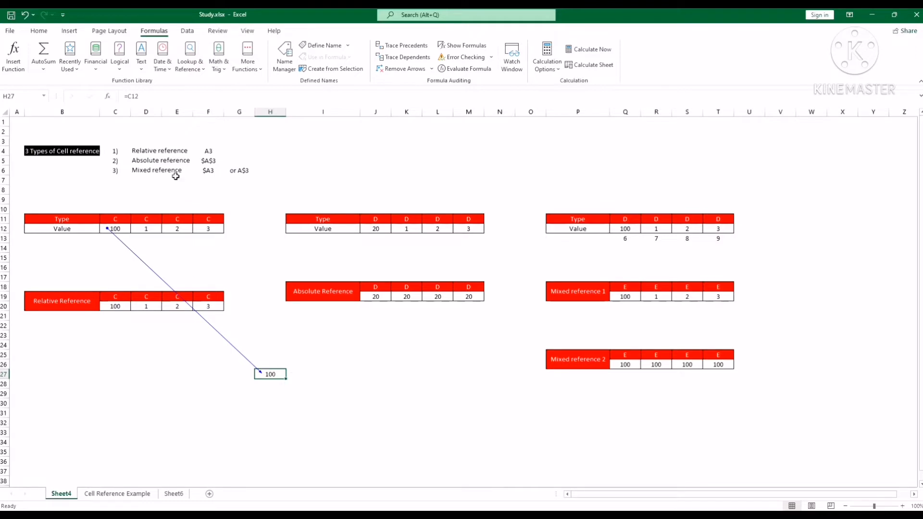
pyautogui.click(406, 70)
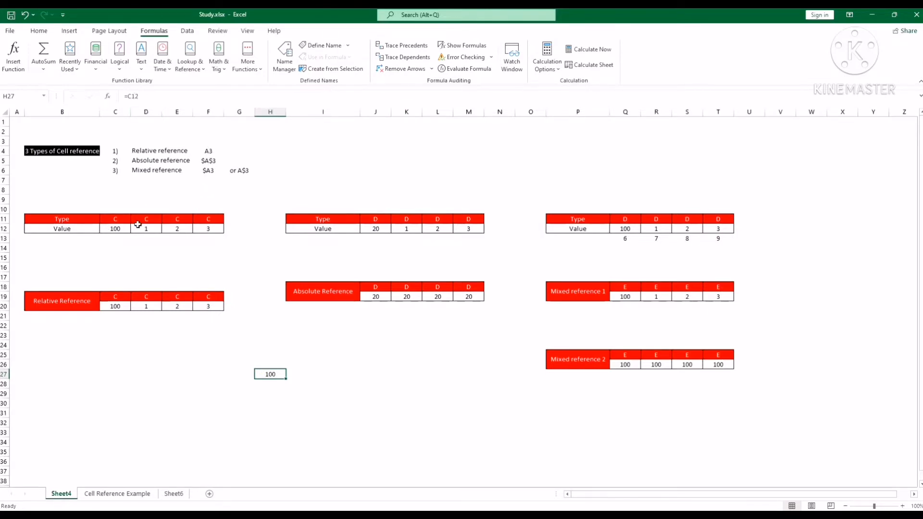
# Step: Clear the Relative Reference table's values in C20:F20
pyautogui.click(121, 229)
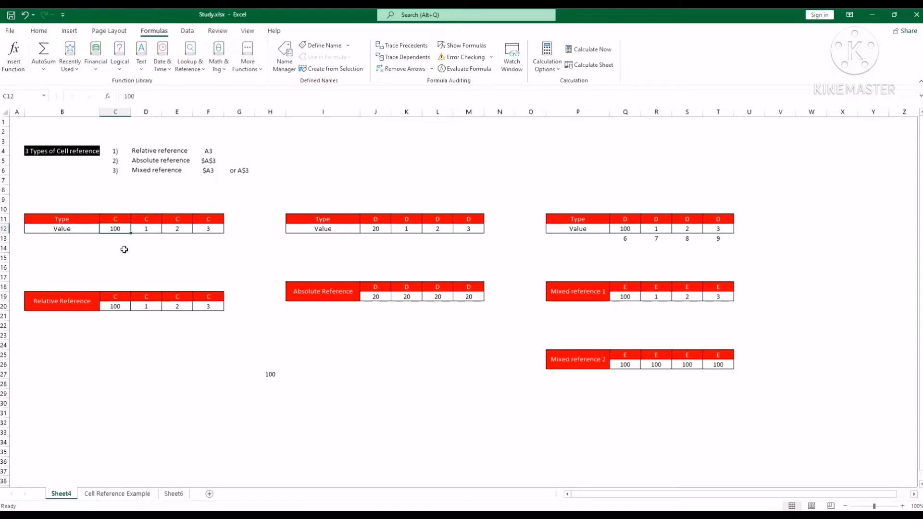
pyautogui.click(120, 306)
pyautogui.moveTo(130, 311); pyautogui.dragTo(198, 306)
pyautogui.press('Delete')
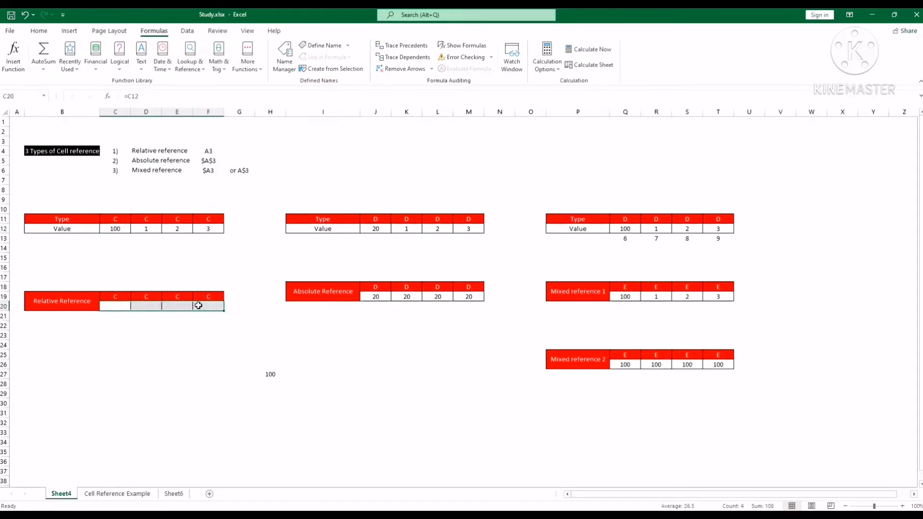
pyautogui.click(179, 355)
# Step: Enter the relative reference =C12 in cell C20 of the Relative Reference table
pyautogui.click(123, 306)
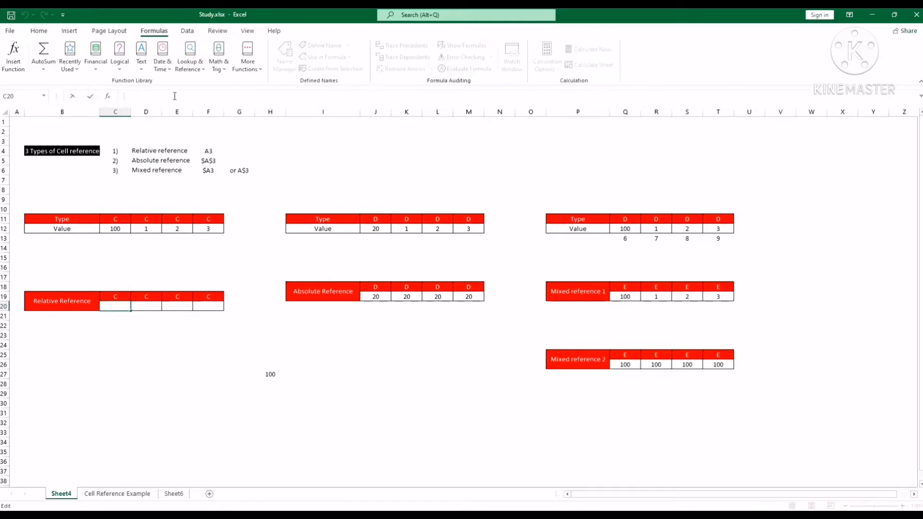
pyautogui.write('=')
pyautogui.click(114, 233)
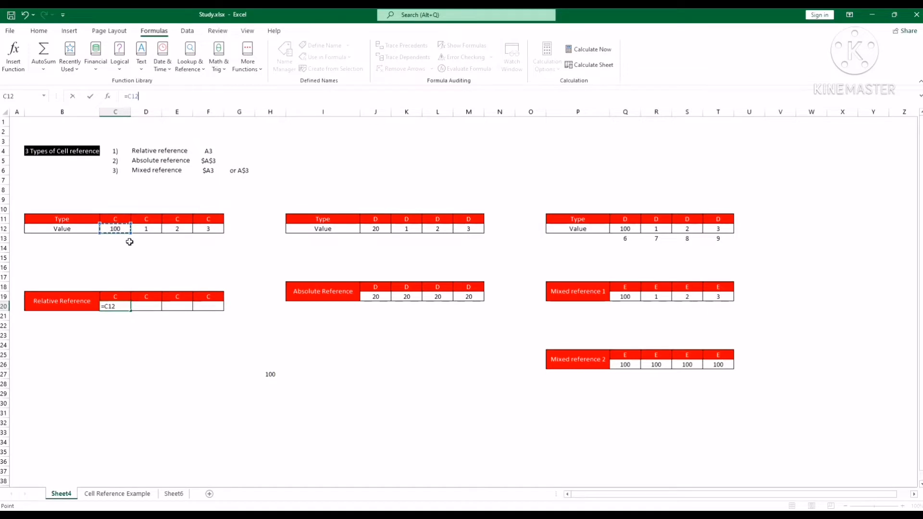
pyautogui.press('Return')
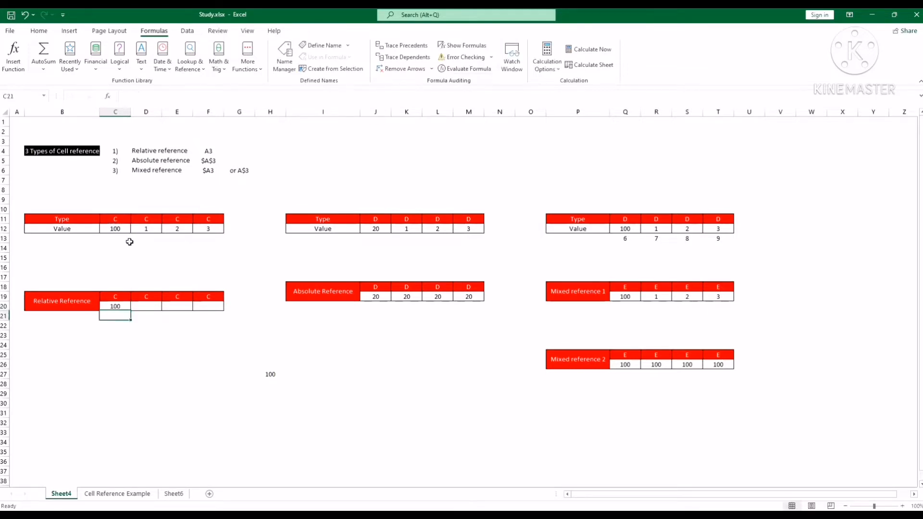
# Step: Fill the formula in C20 across to F20
pyautogui.click(114, 306)
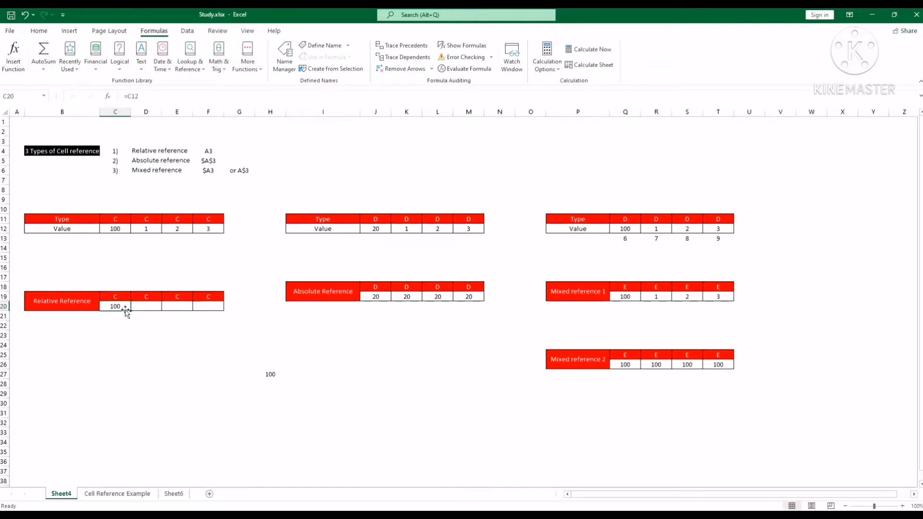
pyautogui.moveTo(130, 311); pyautogui.dragTo(221, 310)
pyautogui.click(208, 333)
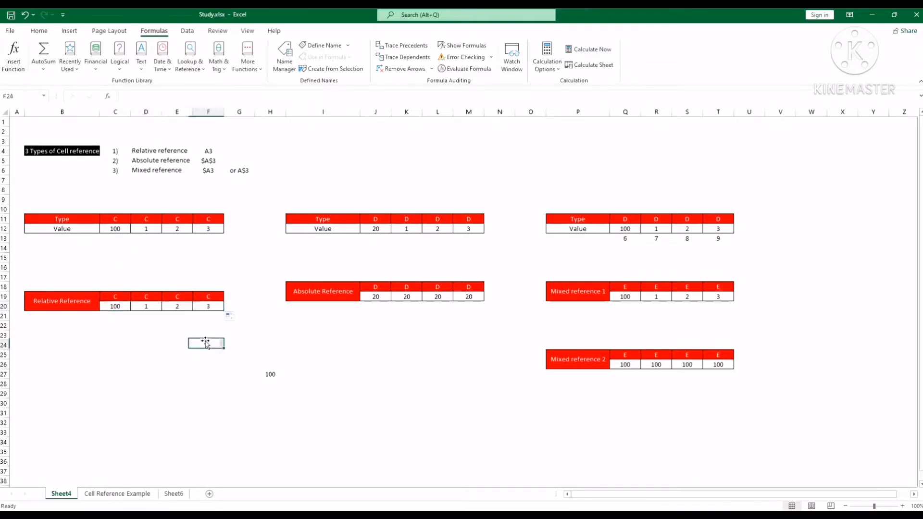
# Step: Check the filled formulas in C20:F20 against their source cells in row 12
pyautogui.click(117, 306)
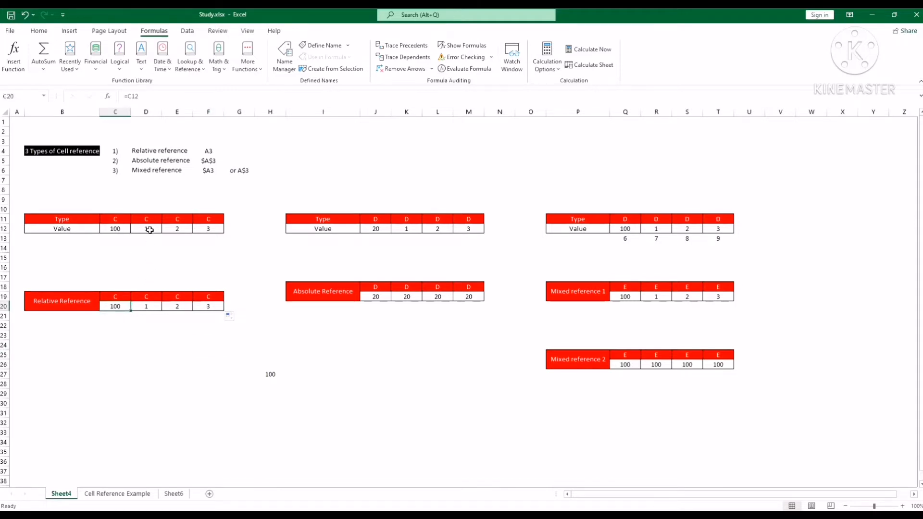
pyautogui.click(146, 306)
pyautogui.click(182, 229)
pyautogui.click(182, 306)
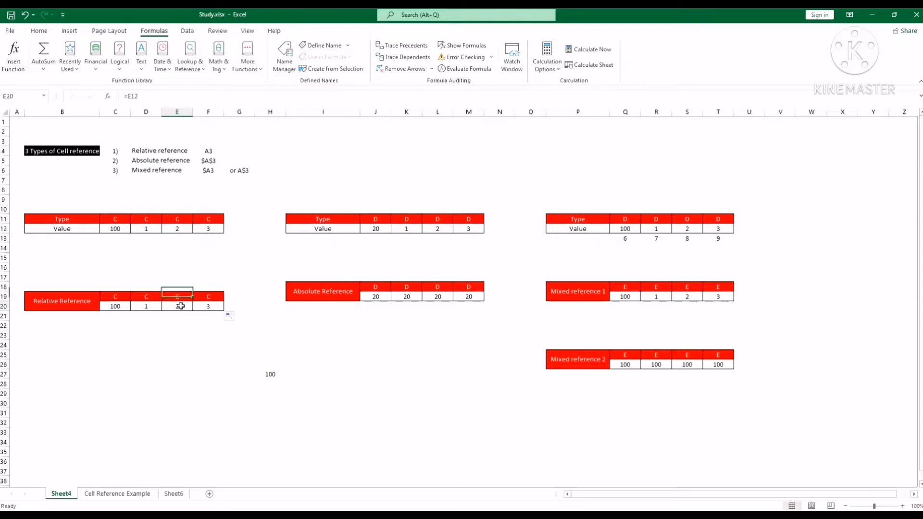
pyautogui.click(211, 228)
pyautogui.click(207, 307)
pyautogui.click(115, 306)
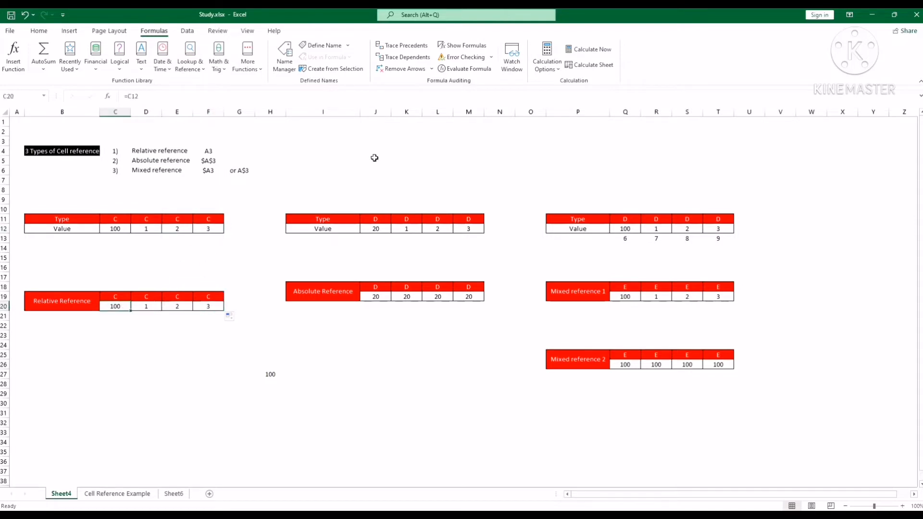
# Step: Trace the precedents of each Relative Reference cell from C20 to F20 with arrows
pyautogui.click(407, 45)
pyautogui.click(147, 306)
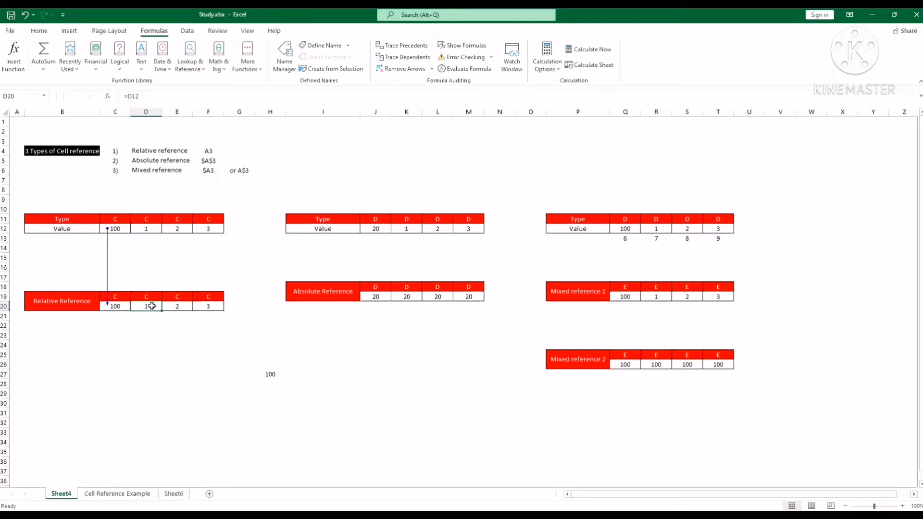
pyautogui.click(404, 46)
pyautogui.click(183, 306)
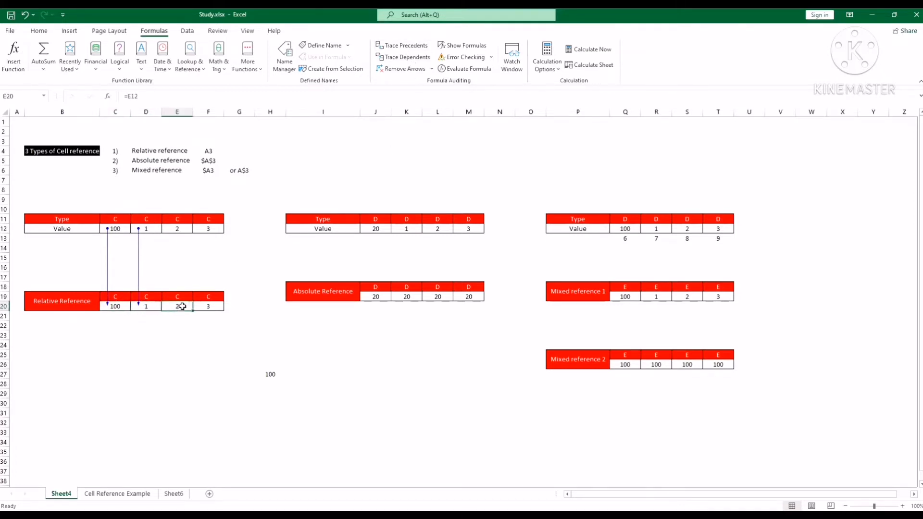
pyautogui.click(403, 45)
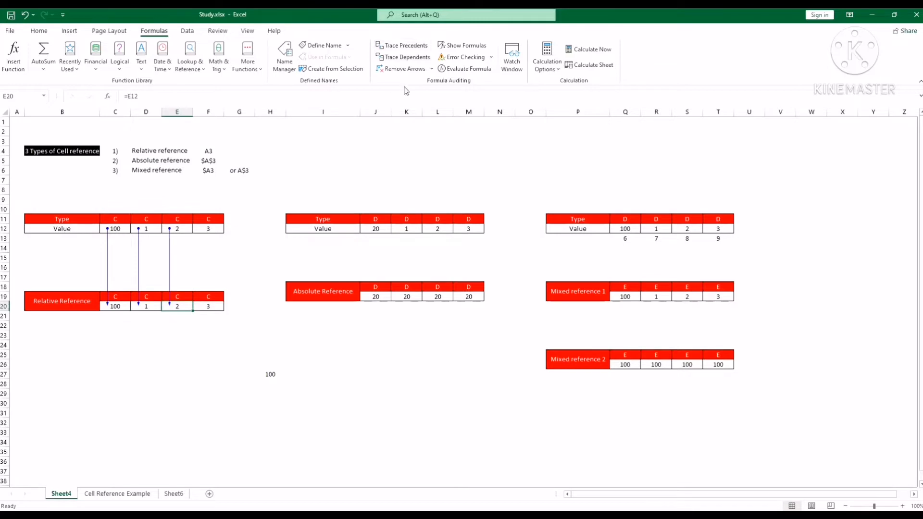
pyautogui.click(210, 307)
pyautogui.click(404, 46)
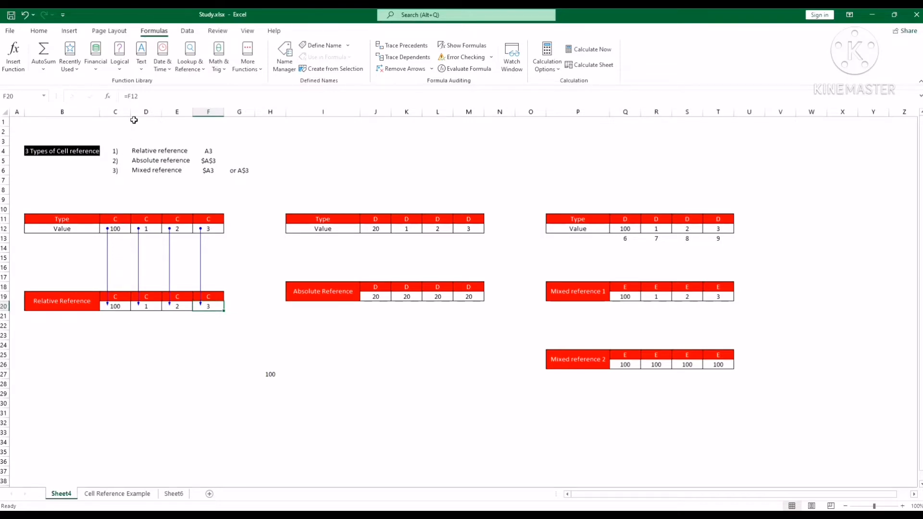
# Step: Compare the relative formulas in C20:F20 with their source cells in row 12, following the column shift along the traced arrows
pyautogui.click(120, 230)
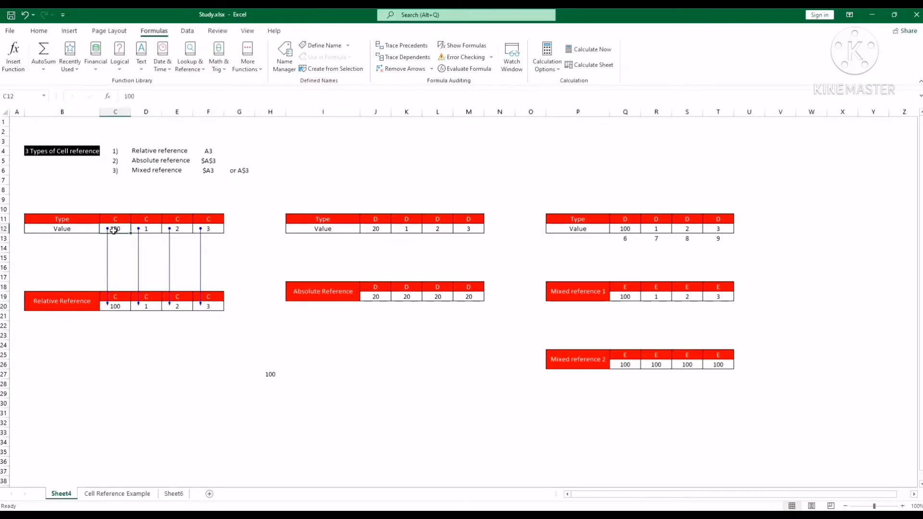
pyautogui.click(118, 306)
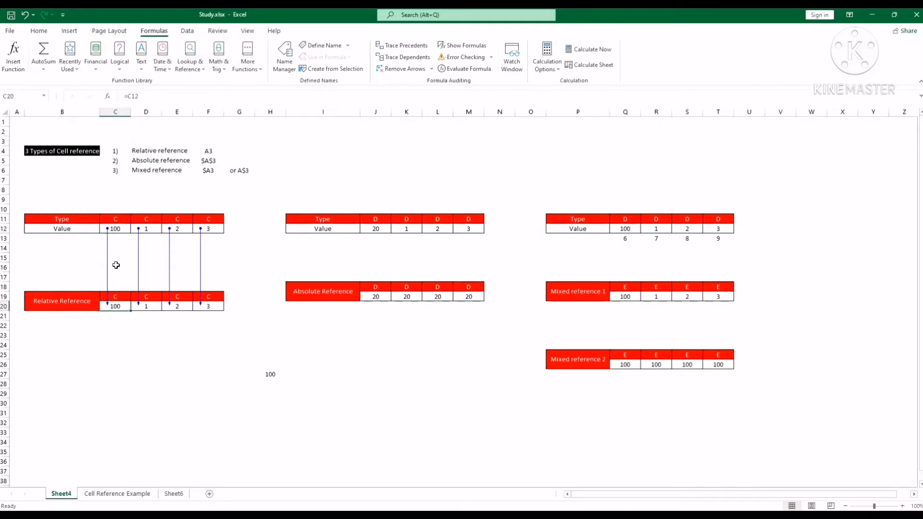
pyautogui.click(118, 229)
pyautogui.click(124, 308)
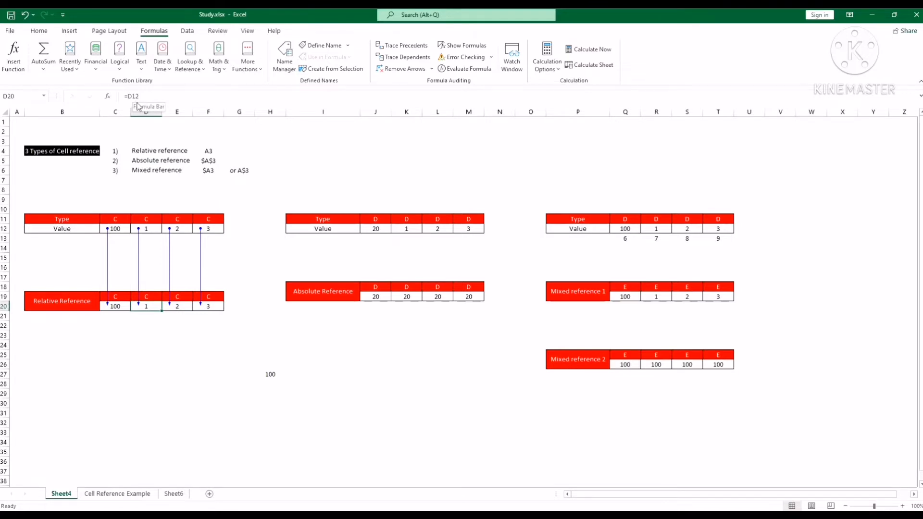
pyautogui.press('Left')
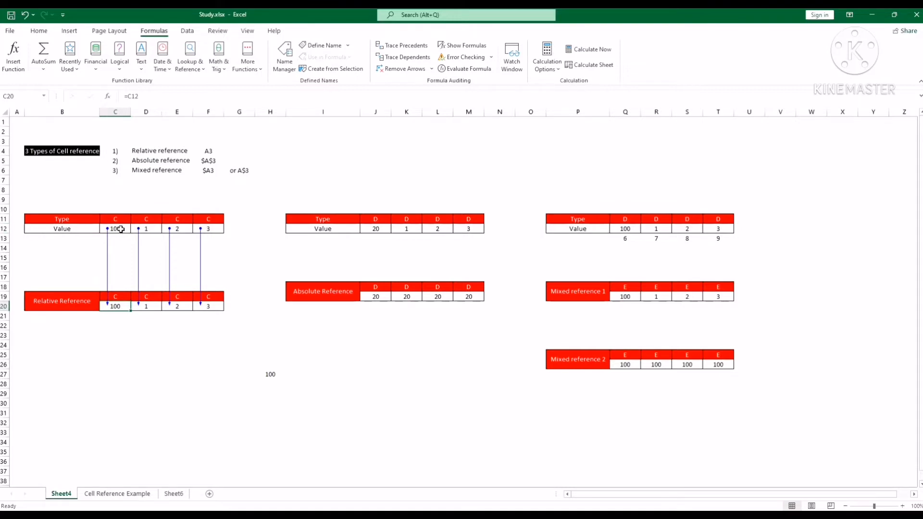
pyautogui.press('Right')
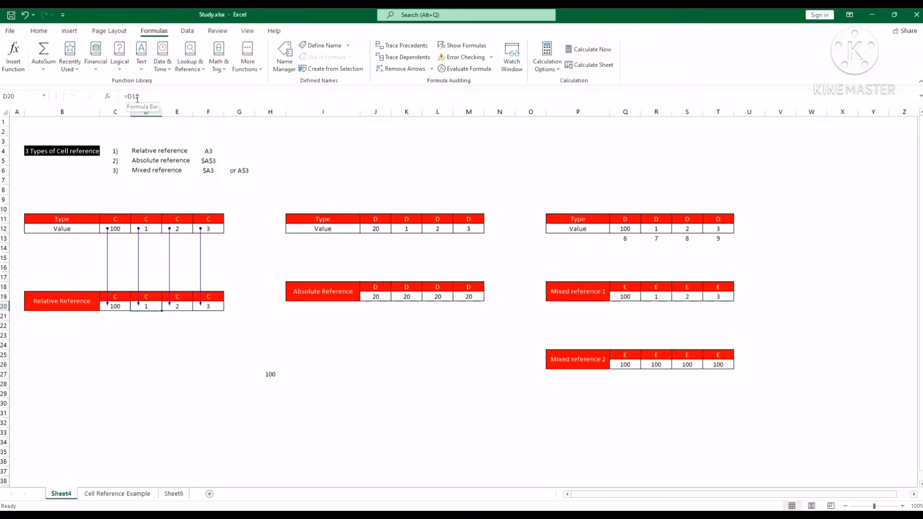
pyautogui.press('Right')
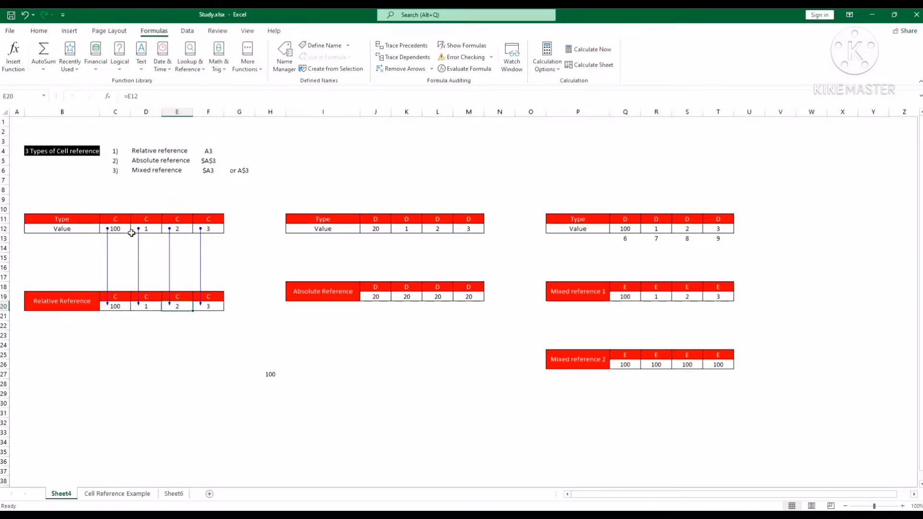
pyautogui.click(7, 230)
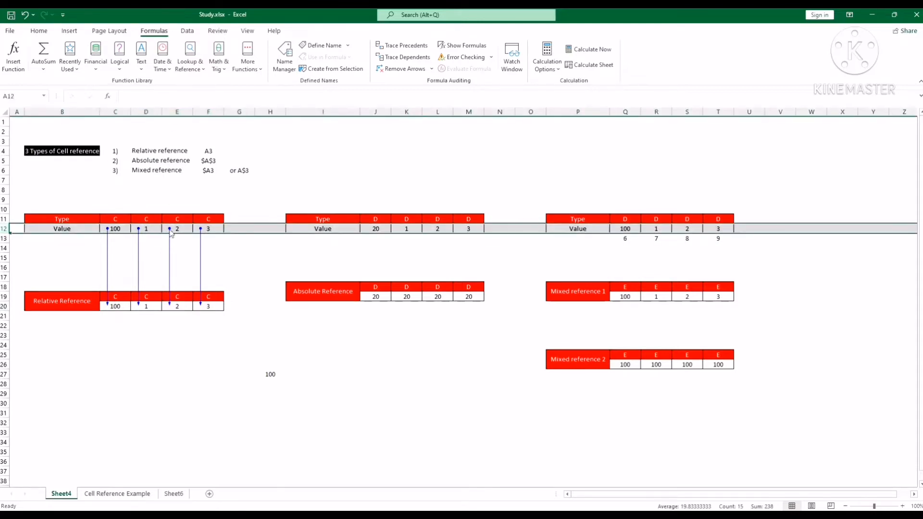
pyautogui.click(206, 231)
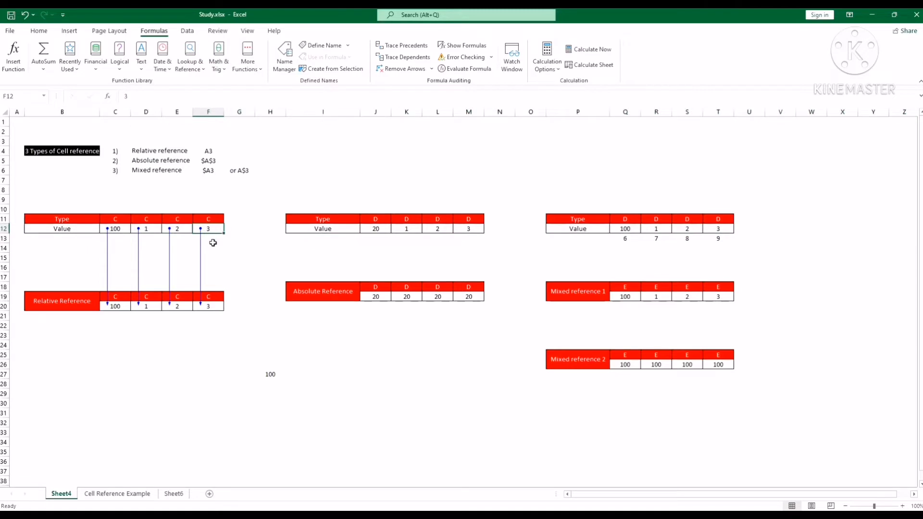
pyautogui.click(207, 308)
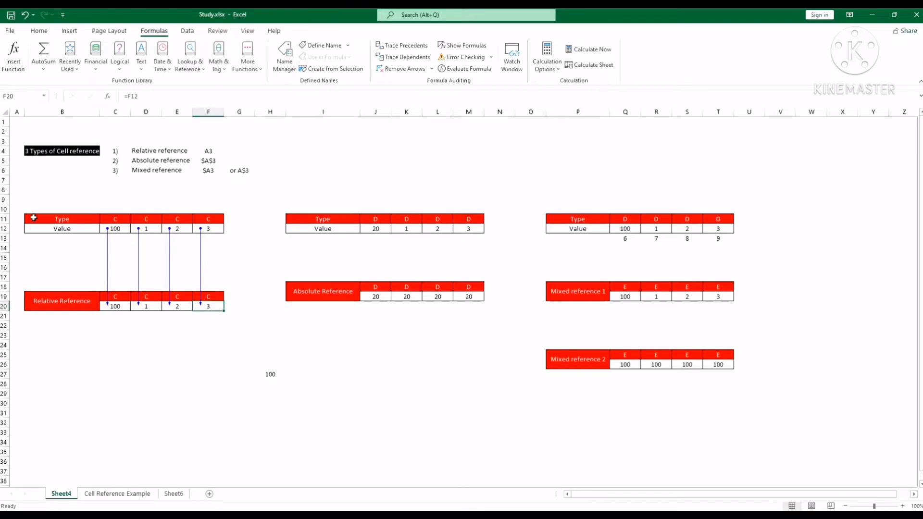
# Step: Remove the precedent arrows from the sheet and clear the stray formula in cell H27
pyautogui.click(405, 72)
pyautogui.click(308, 364)
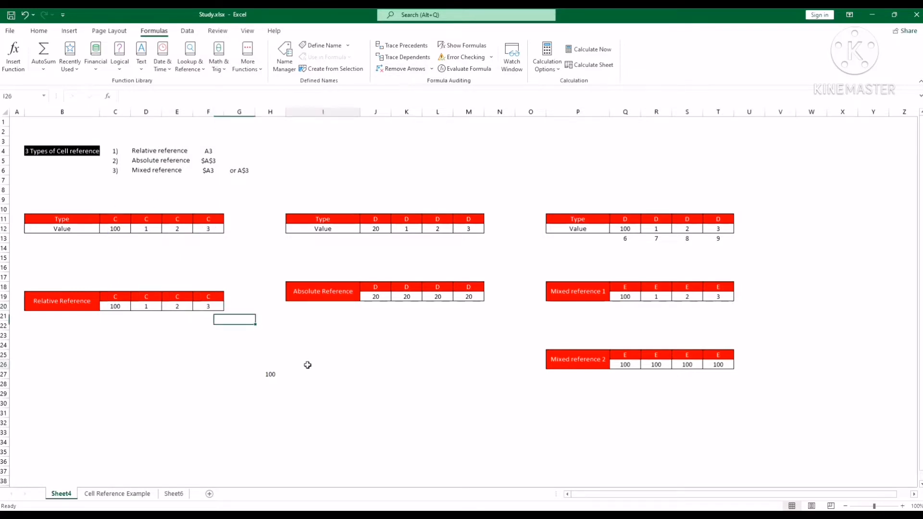
pyautogui.click(213, 366)
pyautogui.click(266, 376)
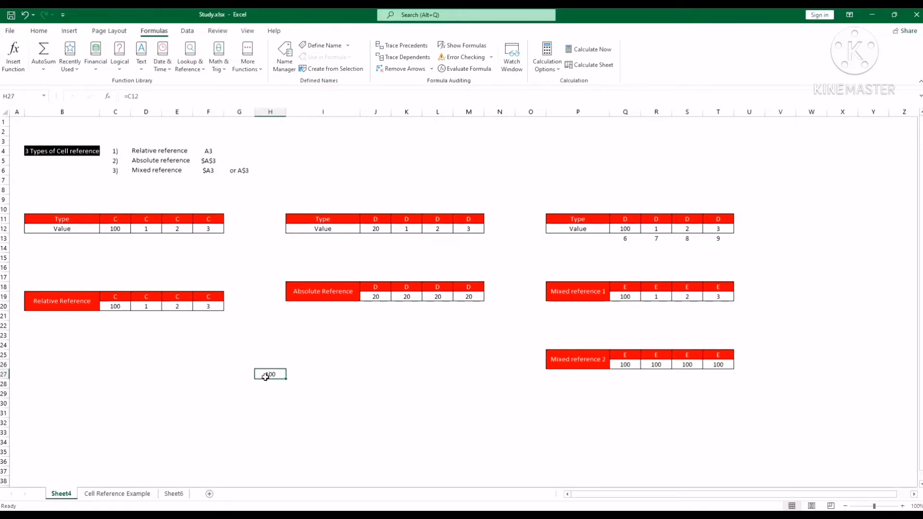
pyautogui.click(308, 353)
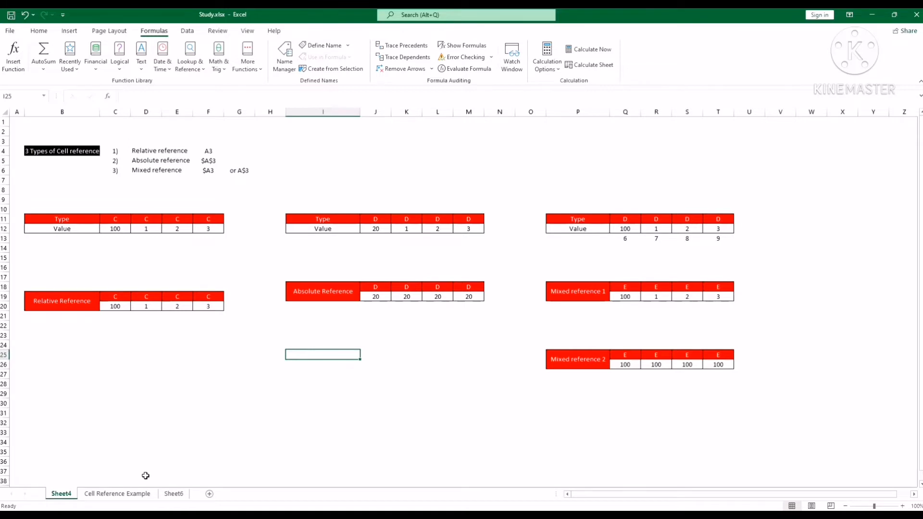
# Step: Switch to the Cell Reference Example sheet and inspect the existing SUM formula in M5 and the first Bangla mark
pyautogui.click(135, 494)
pyautogui.click(426, 305)
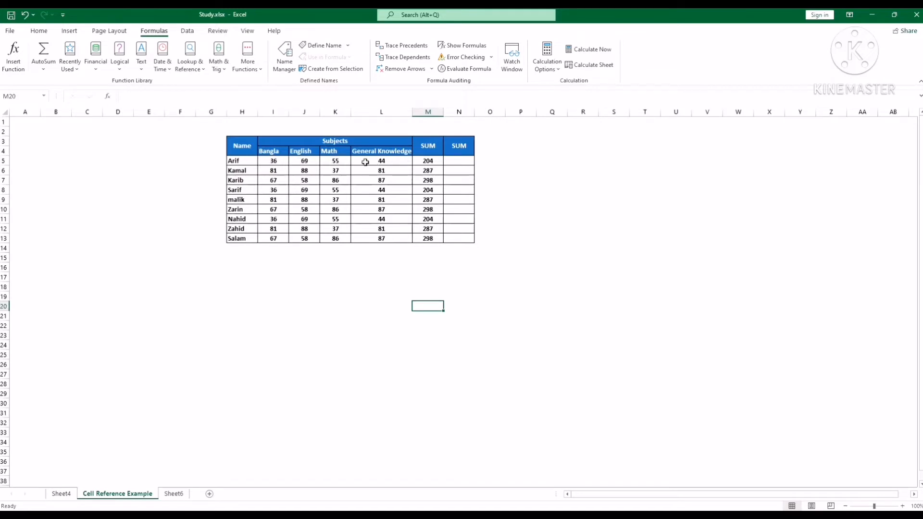
pyautogui.click(428, 162)
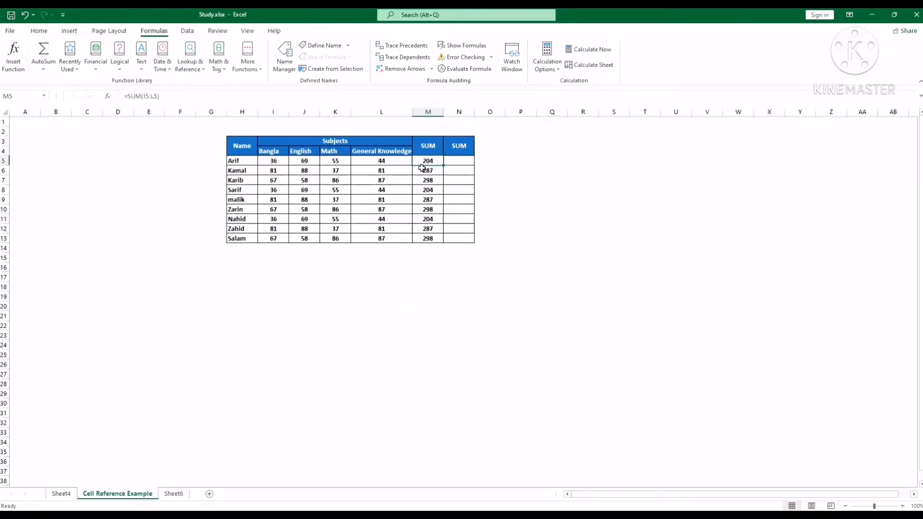
pyautogui.click(274, 161)
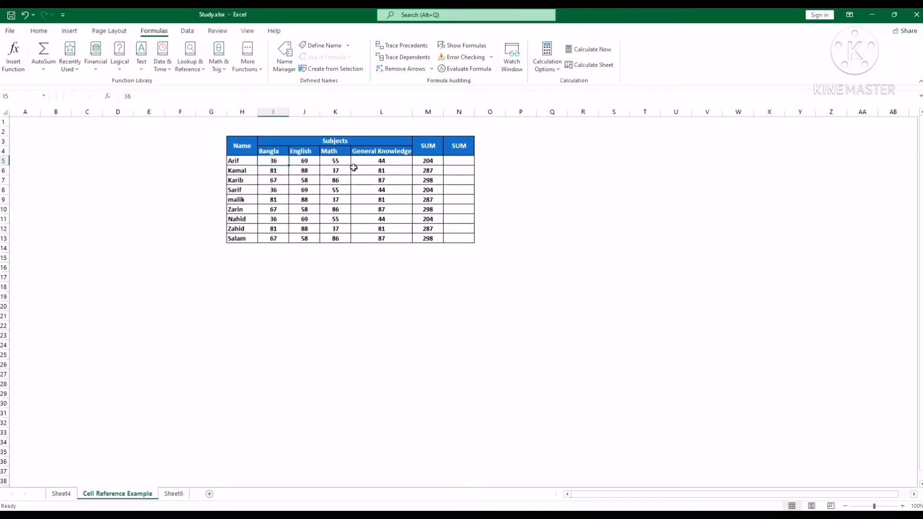
# Step: Enter the formula =I5+J5+K5+L5 in cell N5 to total the first student's four subject marks
pyautogui.click(457, 162)
pyautogui.click(460, 98)
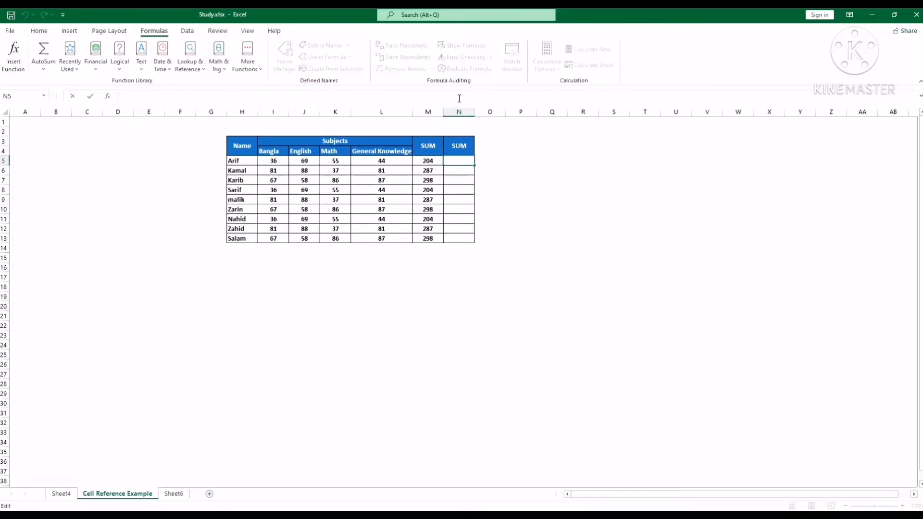
pyautogui.write('=')
pyautogui.click(277, 160)
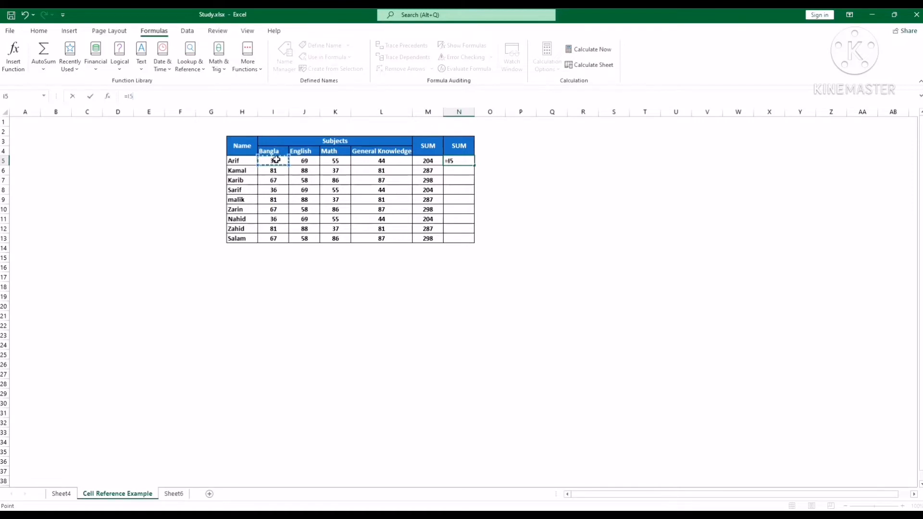
pyautogui.write('+')
pyautogui.click(308, 161)
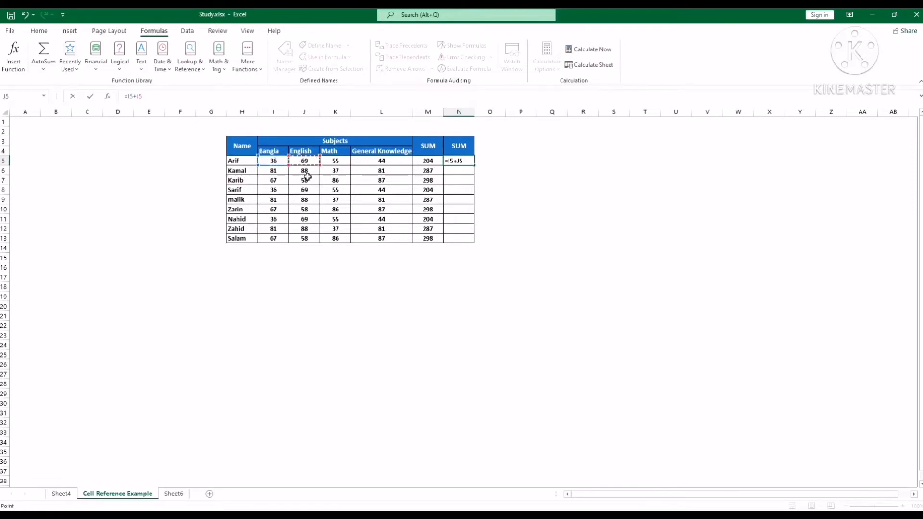
pyautogui.write('+')
pyautogui.click(338, 162)
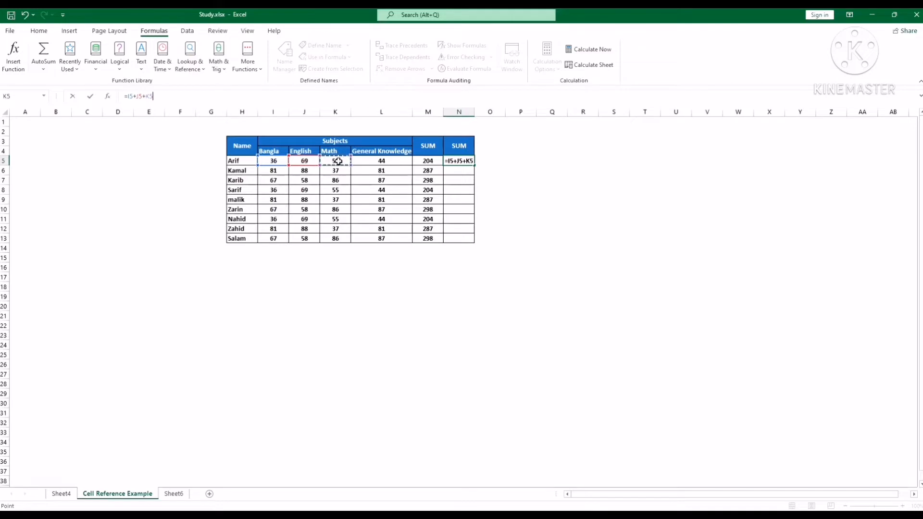
pyautogui.write('+')
pyautogui.click(377, 163)
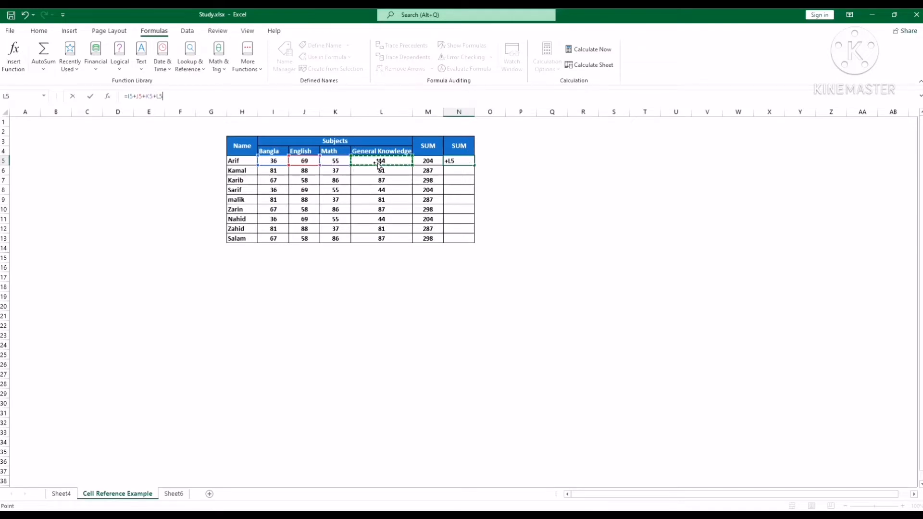
pyautogui.press('Return')
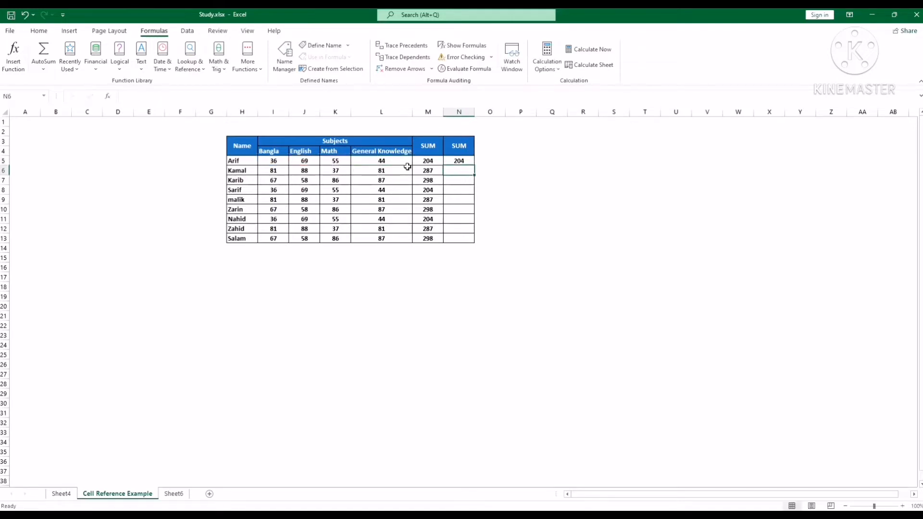
# Step: Fill the addition formula in N5 down the second SUM column to N13
pyautogui.click(462, 160)
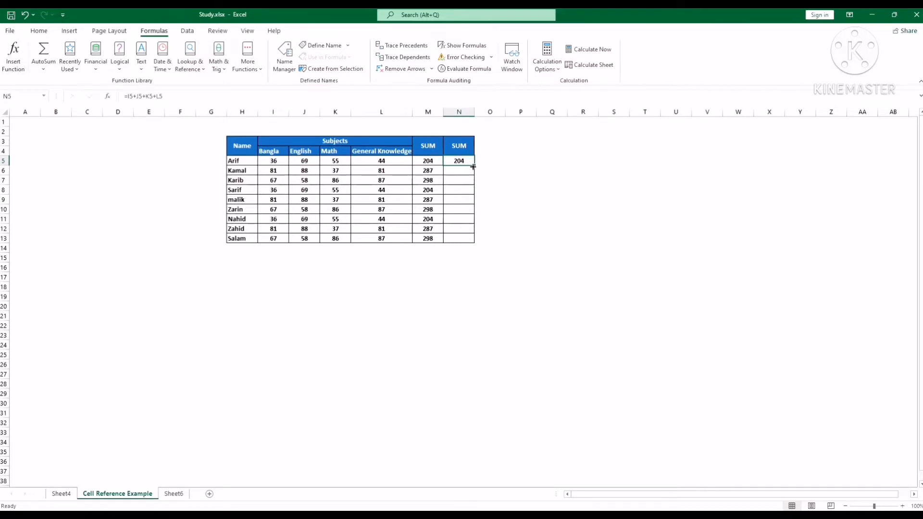
pyautogui.moveTo(474, 166); pyautogui.dragTo(475, 243)
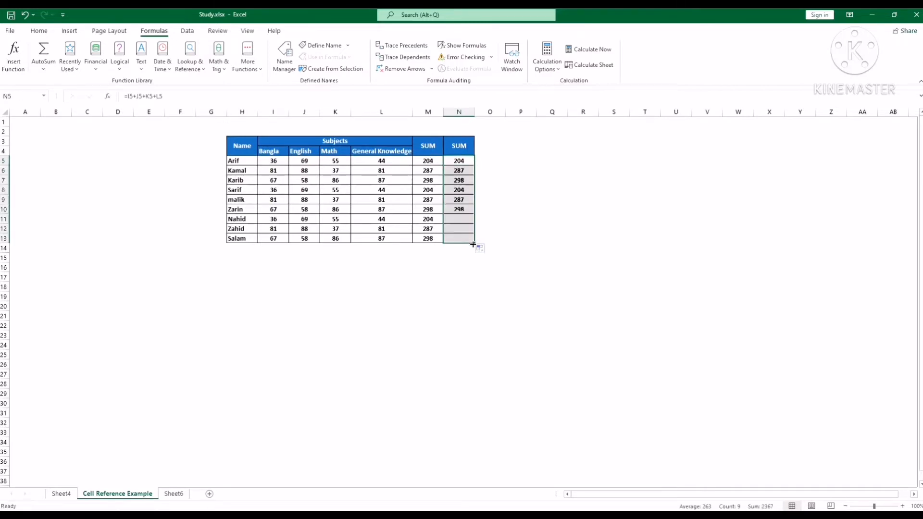
pyautogui.click(457, 266)
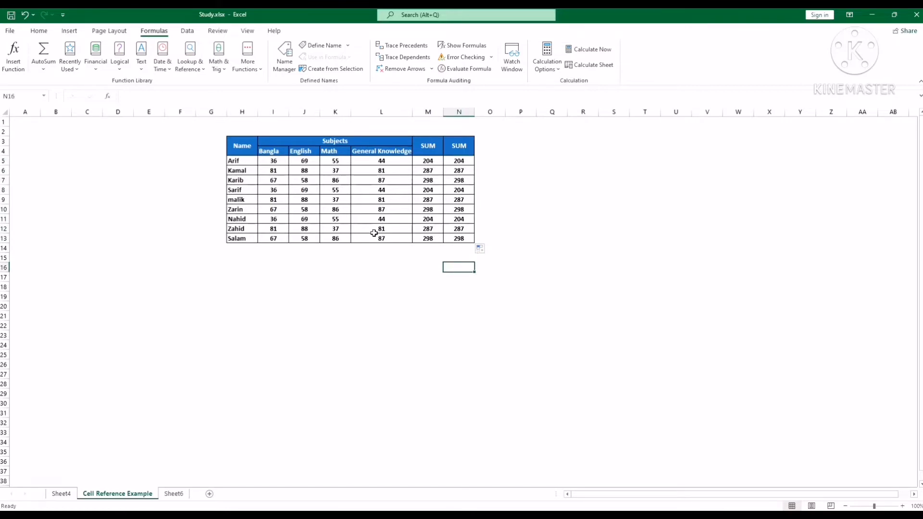
# Step: Check how the row references change in the filled formulas of the second SUM column, comparing N13 and N5 through N10
pyautogui.click(460, 237)
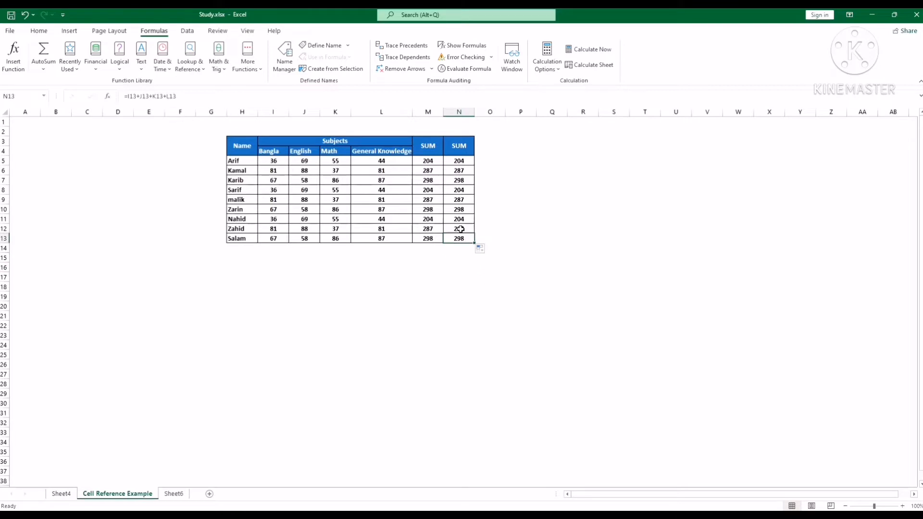
pyautogui.click(460, 163)
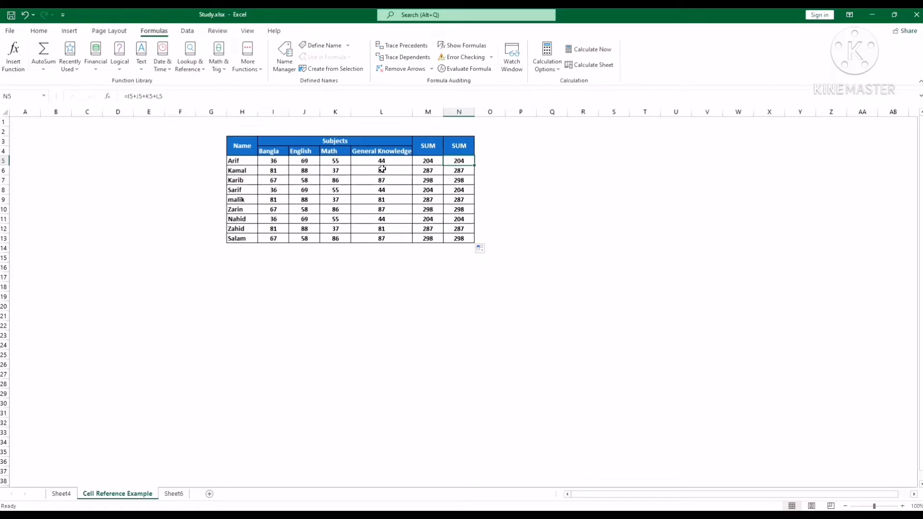
pyautogui.press('Down')
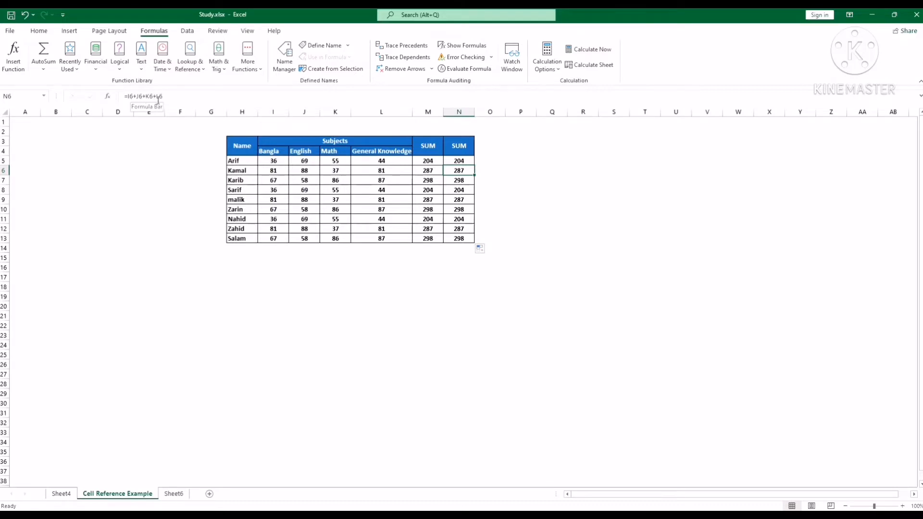
pyautogui.press('Up')
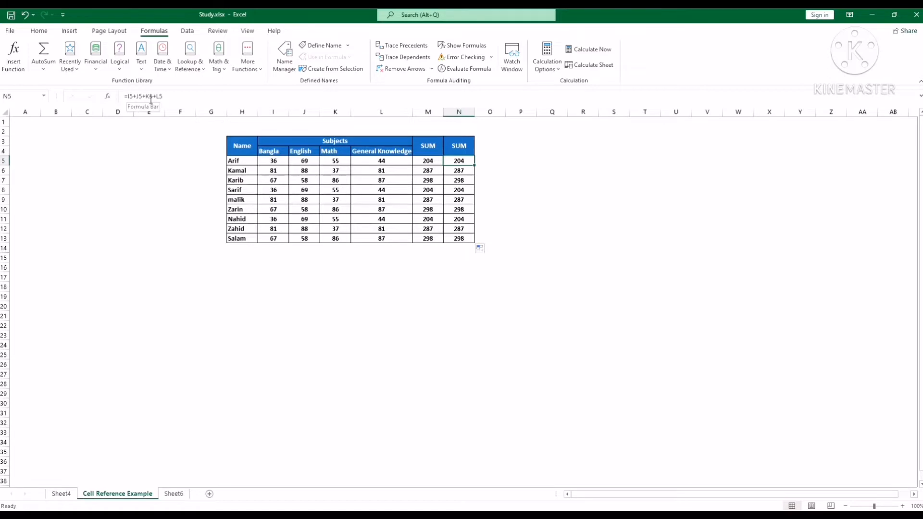
pyautogui.press('Down')
pyautogui.press('Down')
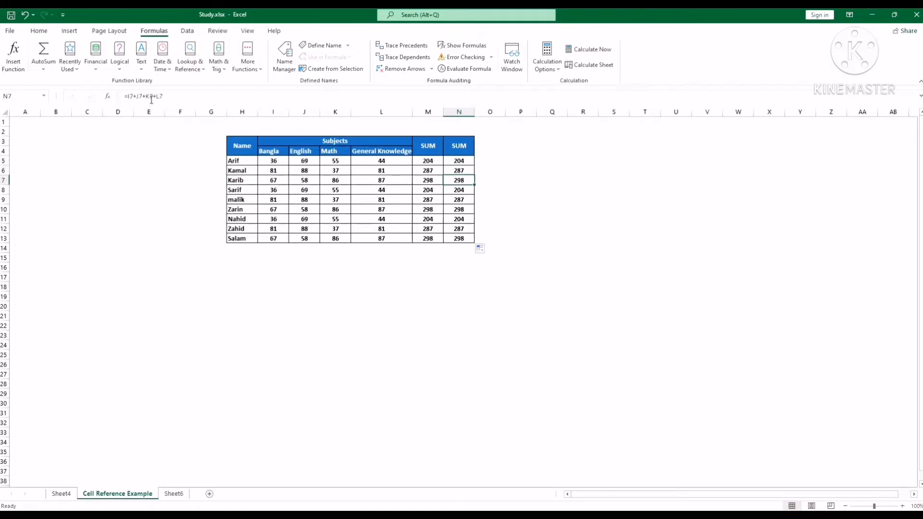
pyautogui.press('Down')
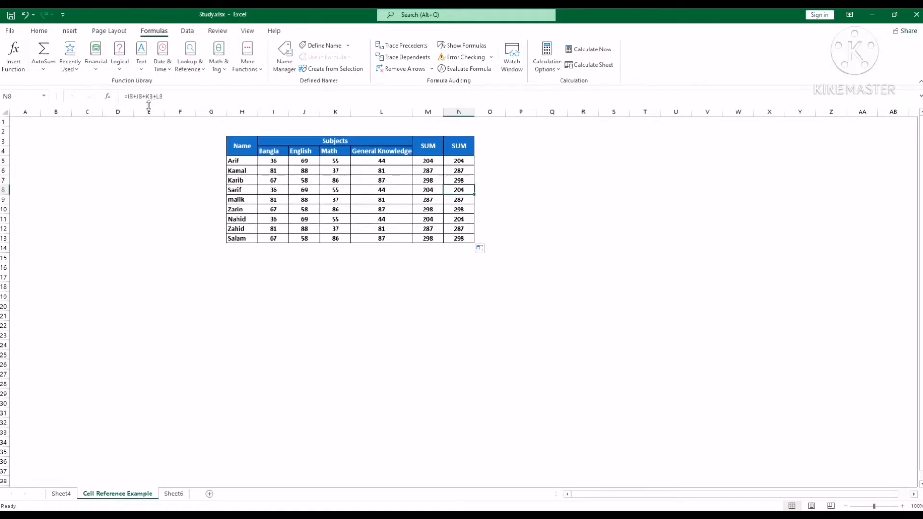
pyautogui.press('Down')
pyautogui.press('Down')
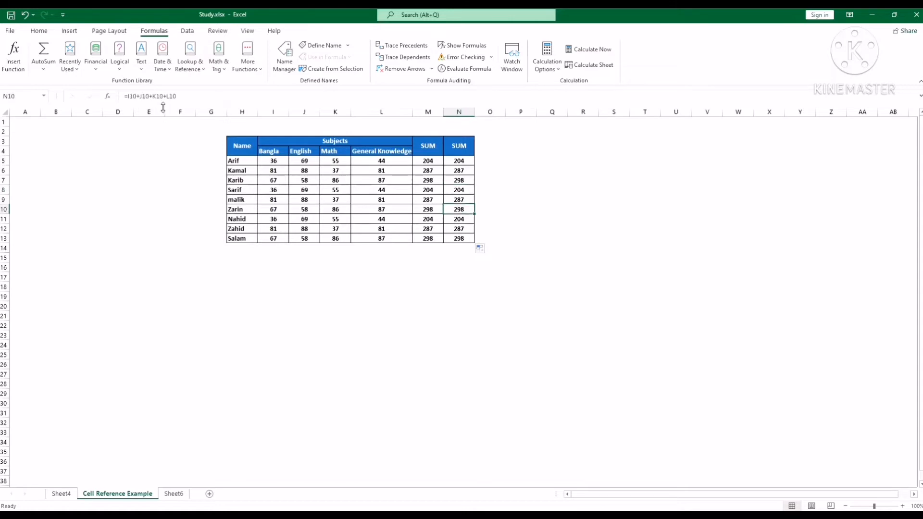
# Step: Check how the row references change in the second SUM column's formulas between N8 and N13, and compare them with N5
pyautogui.press('Down')
pyautogui.press('Down')
pyautogui.press('Down')
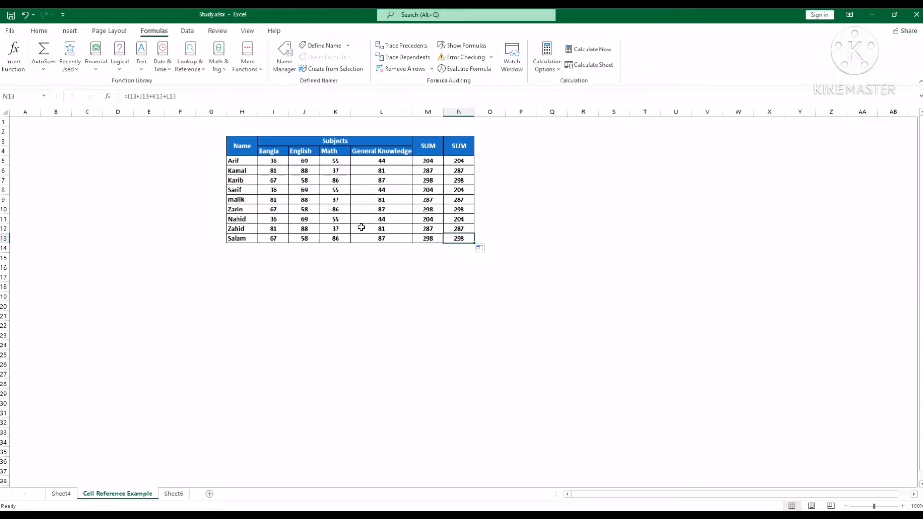
pyautogui.press('Up')
pyautogui.press('Up')
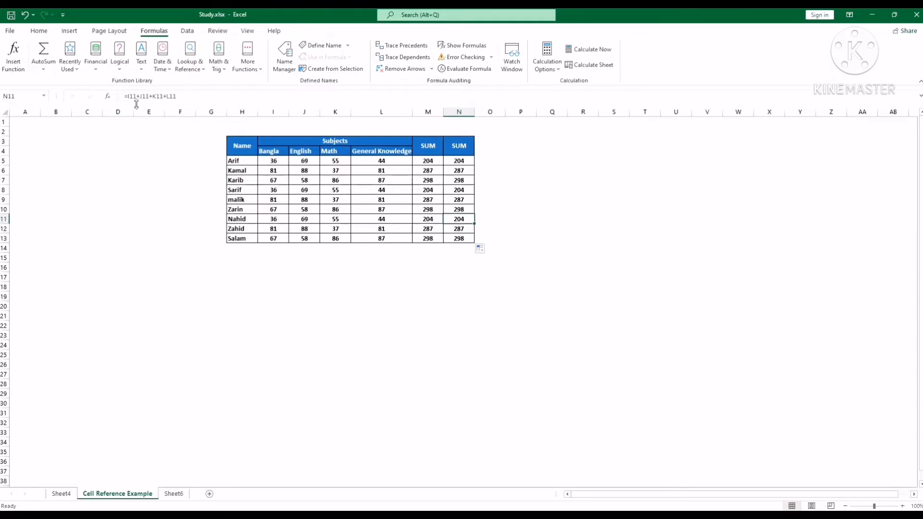
pyautogui.press('Up')
pyautogui.press('Up')
pyautogui.press('Up')
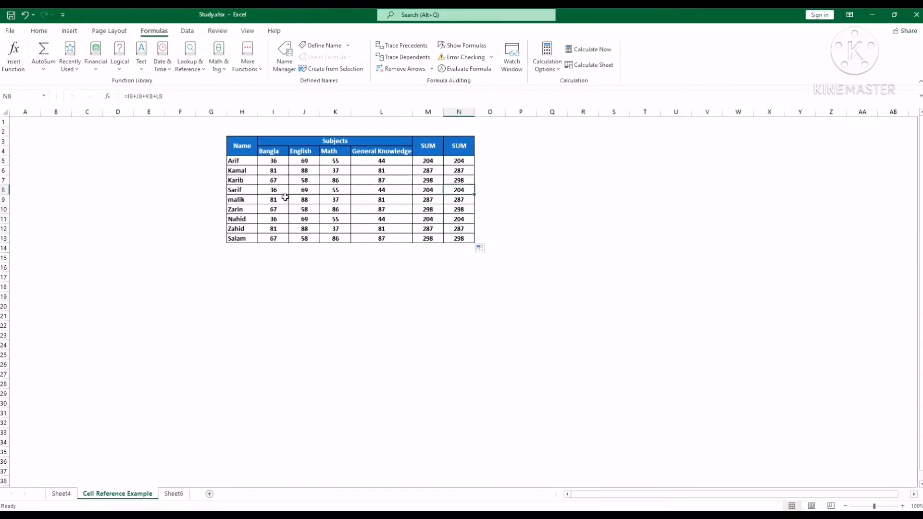
pyautogui.press('Down')
pyautogui.press('Down')
pyautogui.press('Down')
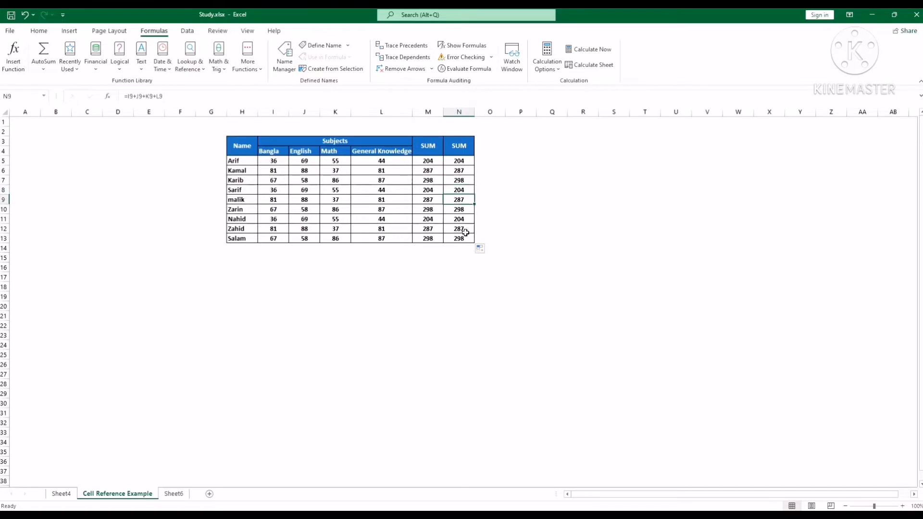
pyautogui.click(424, 277)
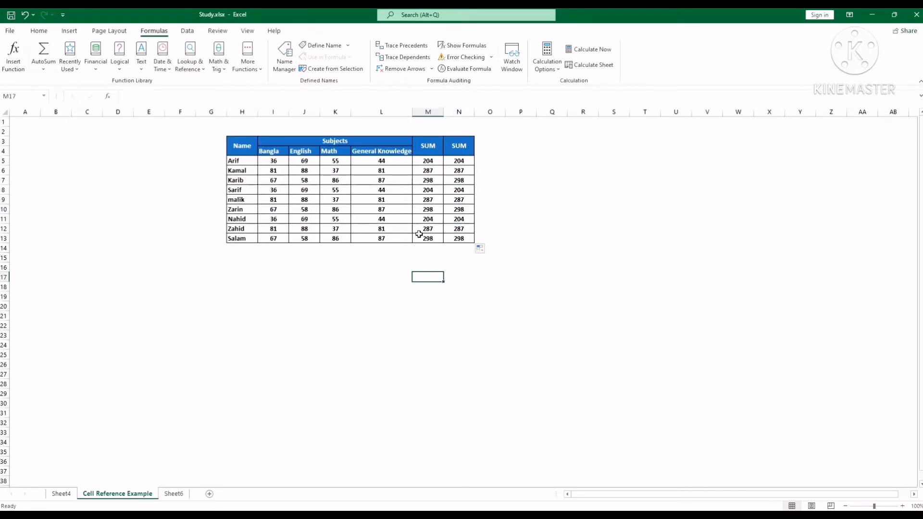
pyautogui.click(461, 162)
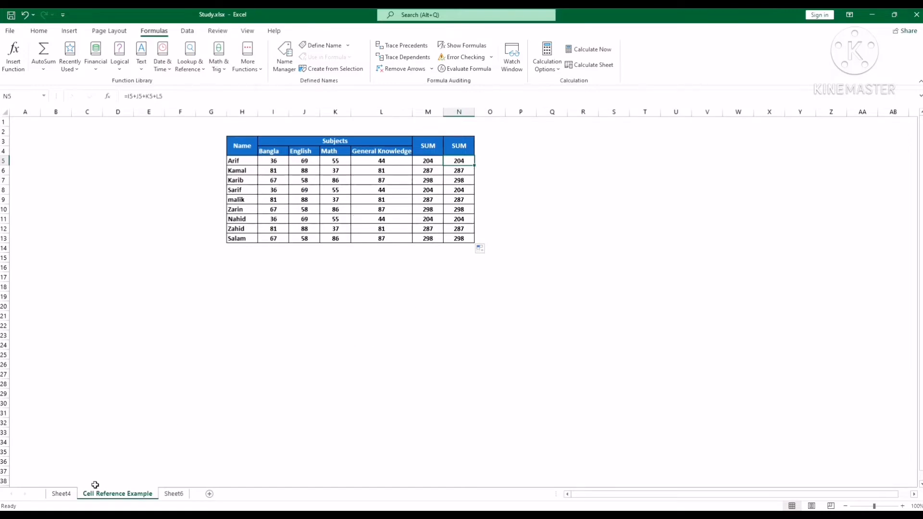
# Step: Switch to Sheet4 and clear the existing results J19:M19 in the Absolute Reference table
pyautogui.click(64, 495)
pyautogui.click(394, 426)
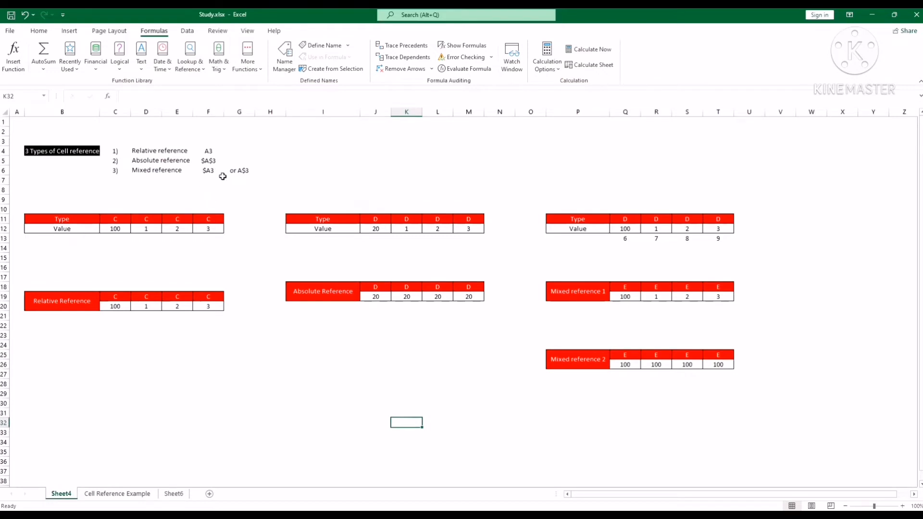
pyautogui.click(376, 295)
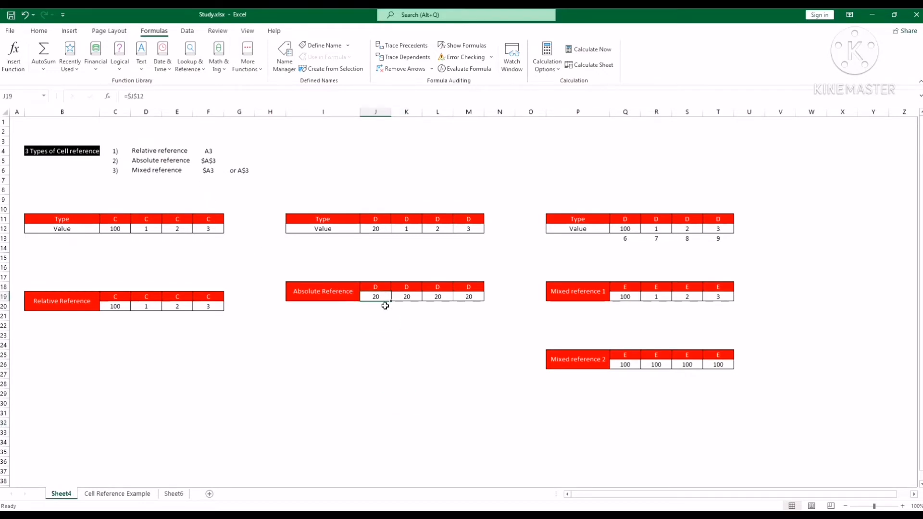
pyautogui.click(382, 313)
pyautogui.click(384, 307)
pyautogui.moveTo(382, 301); pyautogui.dragTo(467, 298)
pyautogui.press('Delete')
pyautogui.click(383, 352)
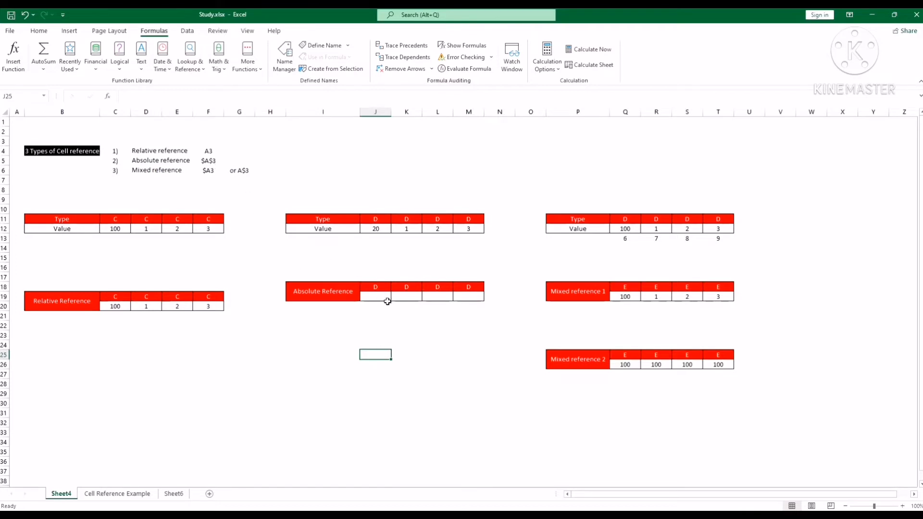
# Step: Enter the relative formula =J12 in cell J19 of the Absolute Reference table
pyautogui.click(372, 300)
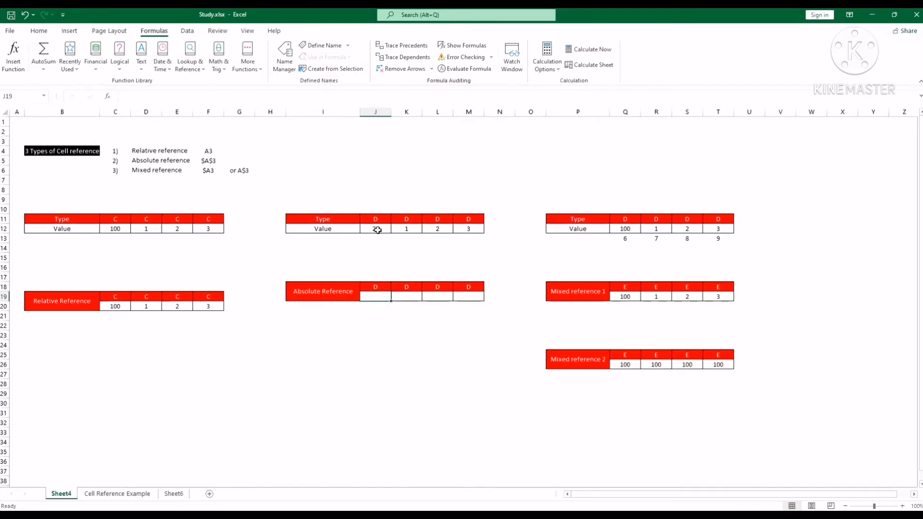
pyautogui.click(386, 98)
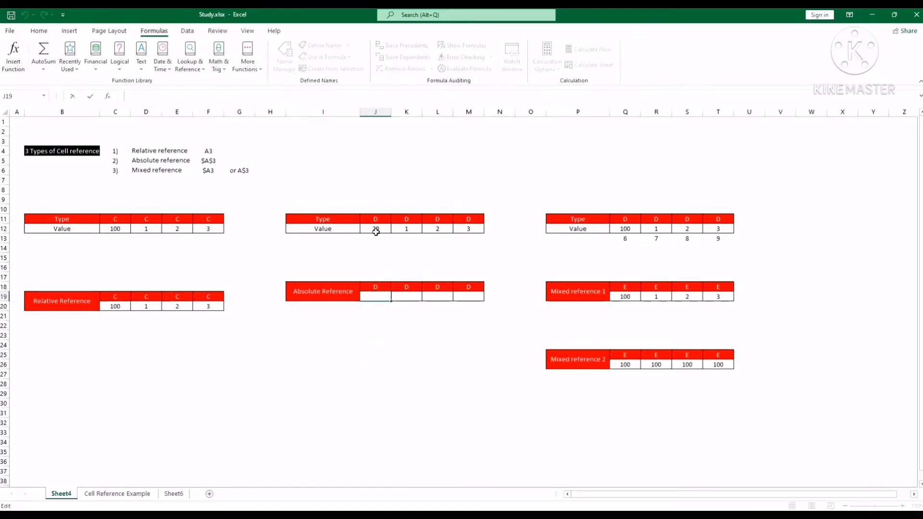
pyautogui.write('=')
pyautogui.click(381, 230)
pyautogui.press('Return')
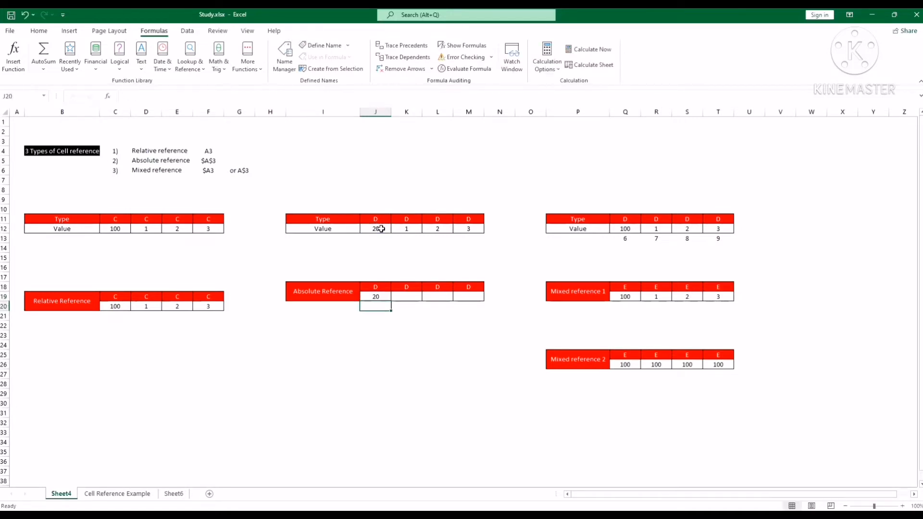
# Step: Try filling the relative formula from J19 across to M19, and clear the copies in K19:M19
pyautogui.click(389, 299)
pyautogui.moveTo(390, 300); pyautogui.dragTo(478, 302)
pyautogui.click(428, 321)
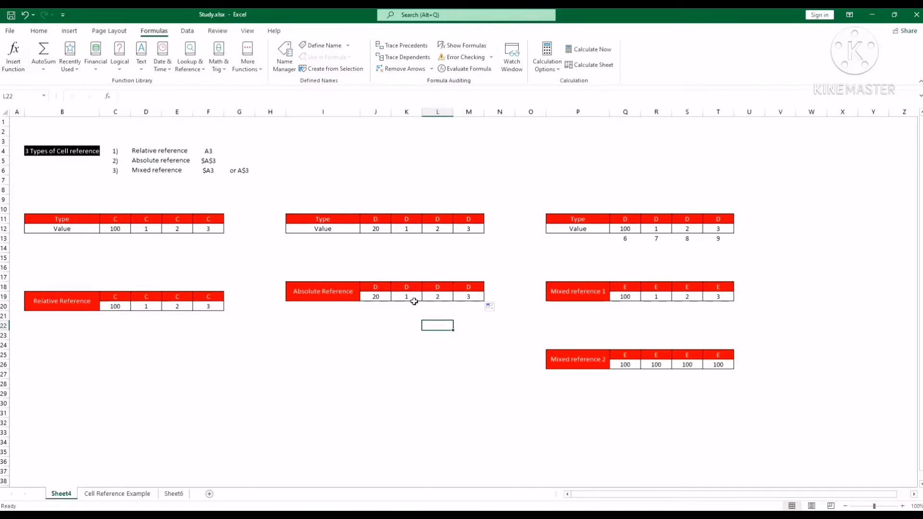
pyautogui.moveTo(409, 297); pyautogui.dragTo(461, 296)
pyautogui.press('Delete')
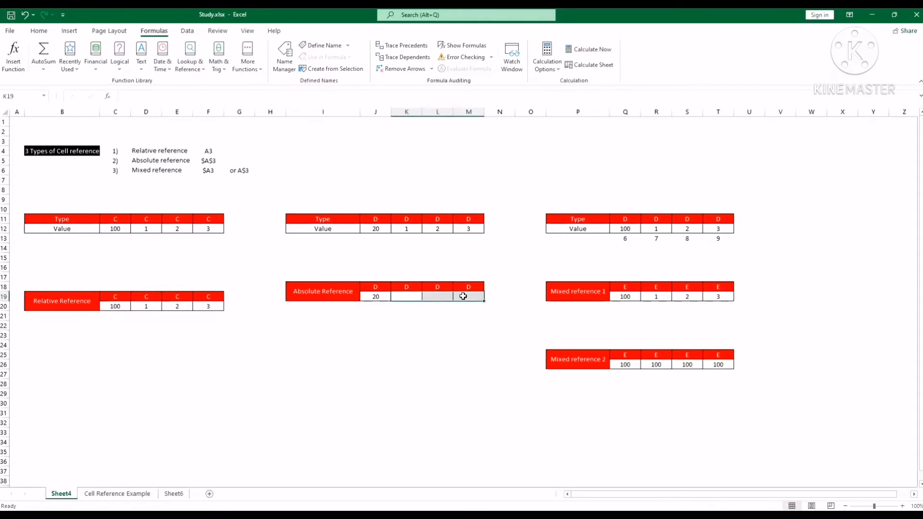
# Step: Change the formula in J19 to the absolute reference =$J$12 and fill it across to M19
pyautogui.click(379, 297)
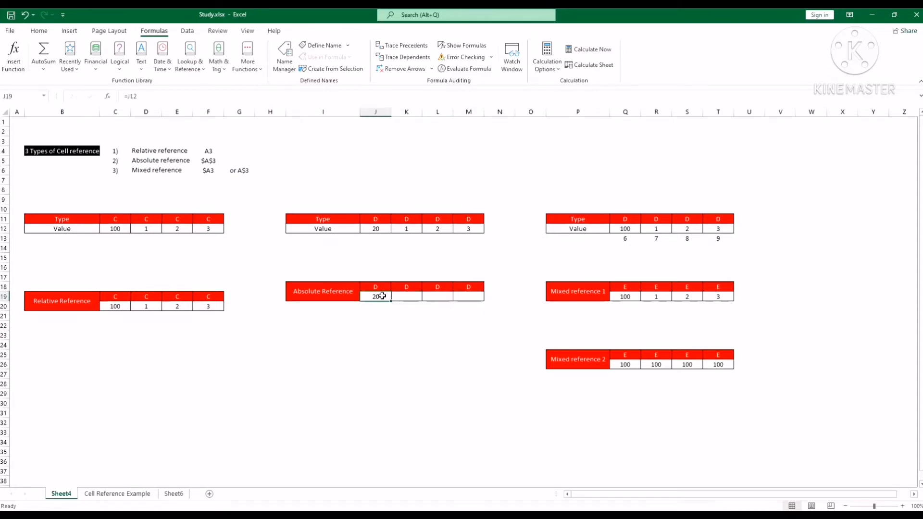
pyautogui.click(131, 96)
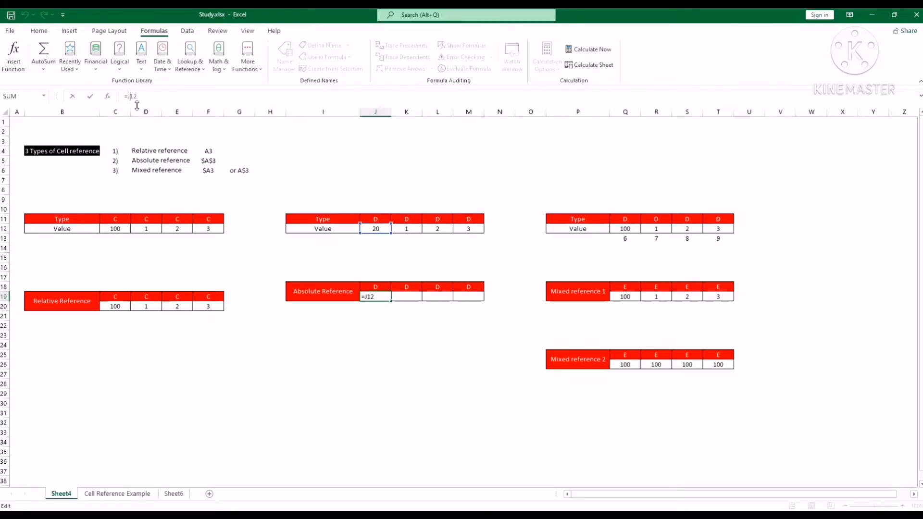
pyautogui.write('$')
pyautogui.click(128, 97)
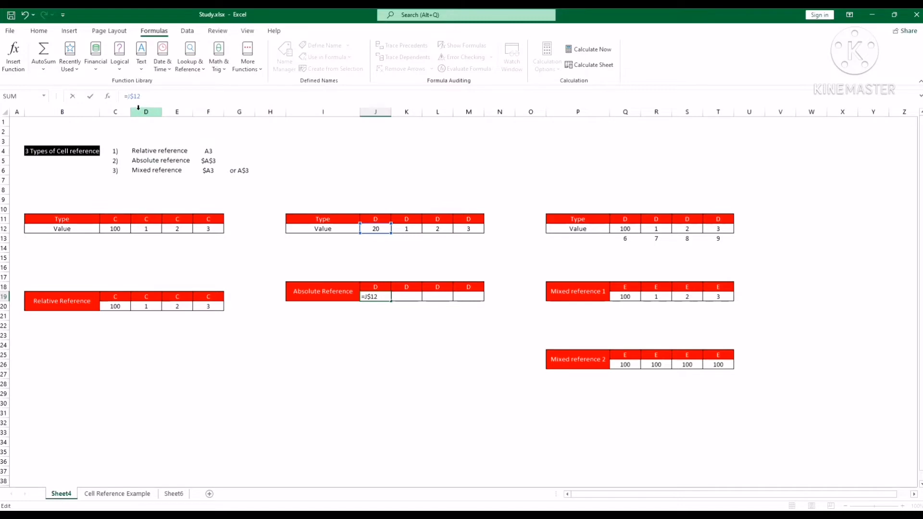
pyautogui.write('$')
pyautogui.press('Return')
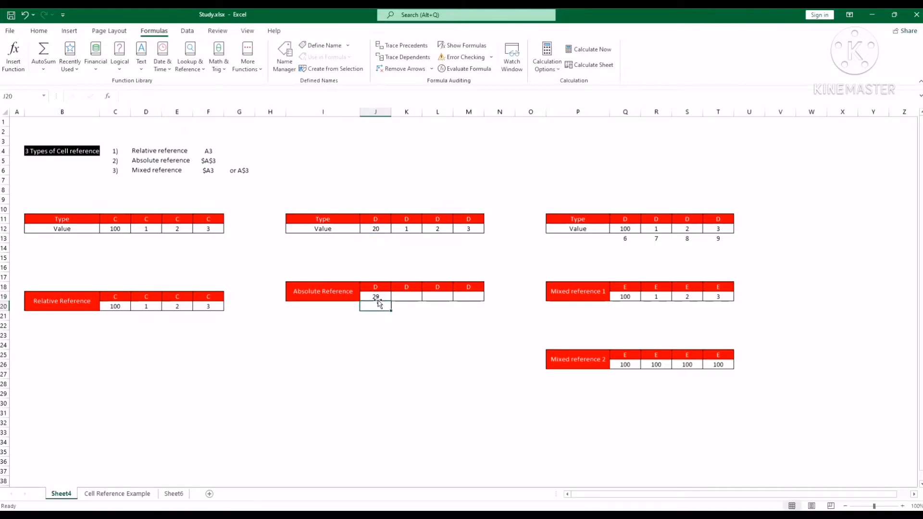
pyautogui.click(378, 297)
pyautogui.moveTo(392, 301); pyautogui.dragTo(481, 301)
# Step: Compare the filled formulas in J19 through M19 of the Absolute Reference table
pyautogui.click(404, 295)
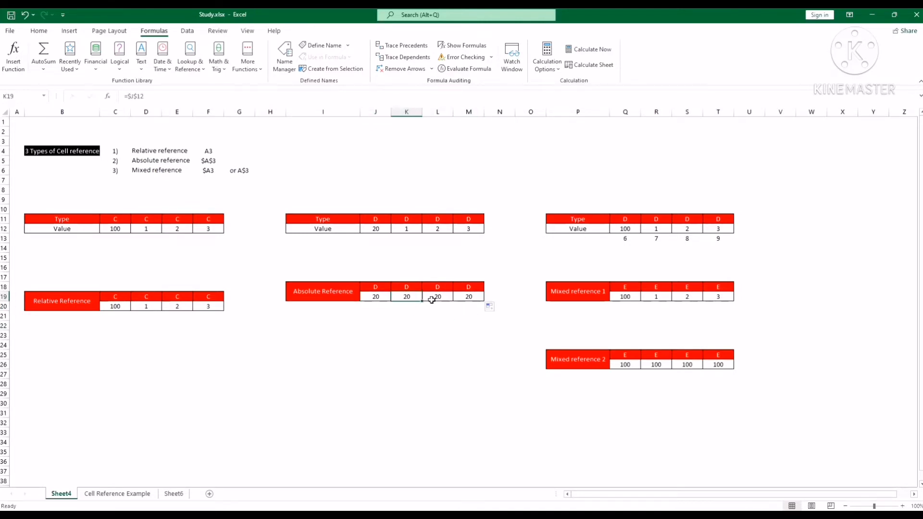
pyautogui.click(433, 296)
pyautogui.click(470, 298)
pyautogui.click(383, 301)
pyautogui.click(407, 297)
pyautogui.click(438, 297)
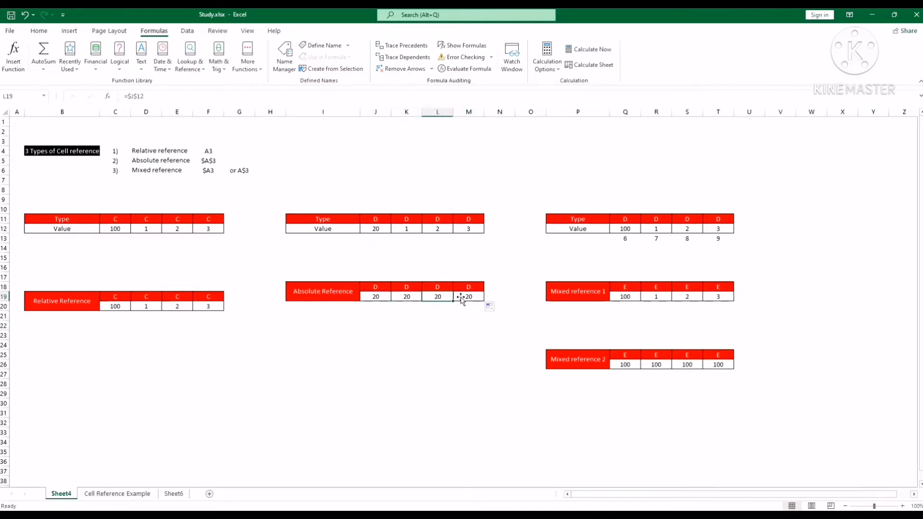
pyautogui.click(470, 298)
# Step: Trace the precedents of each Absolute Reference result in J19, K19, L19 and M19
pyautogui.click(374, 302)
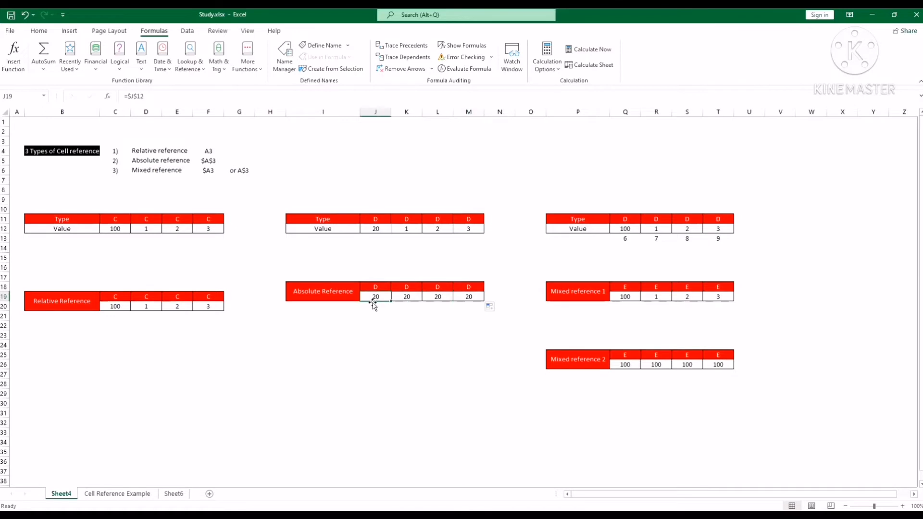
pyautogui.click(405, 46)
pyautogui.click(405, 301)
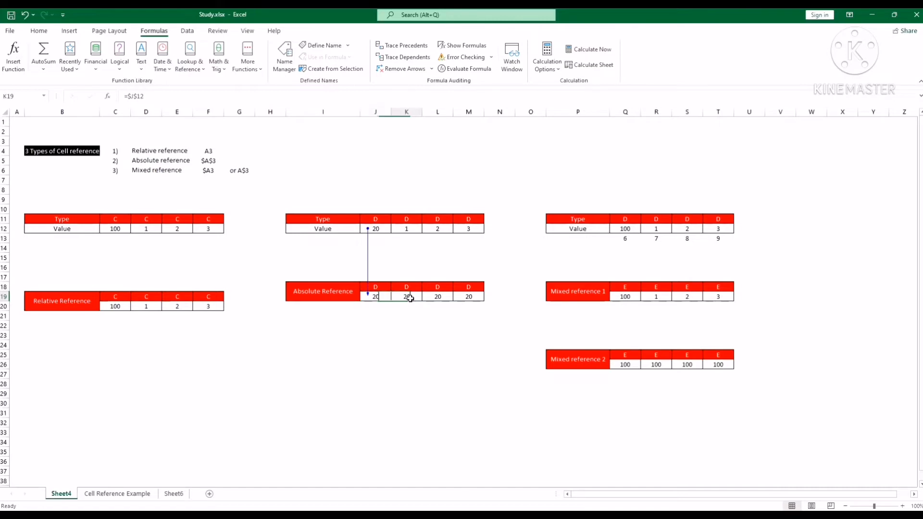
pyautogui.click(409, 46)
pyautogui.click(438, 297)
pyautogui.click(409, 50)
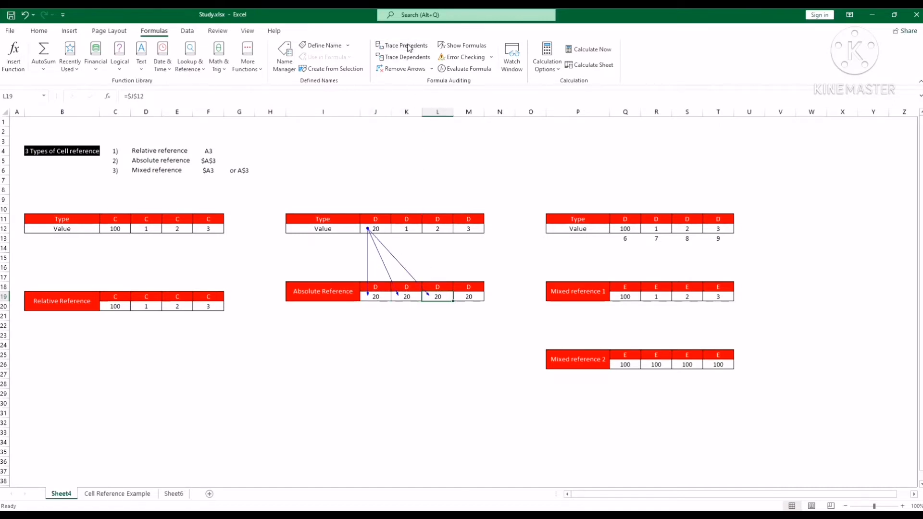
pyautogui.click(469, 297)
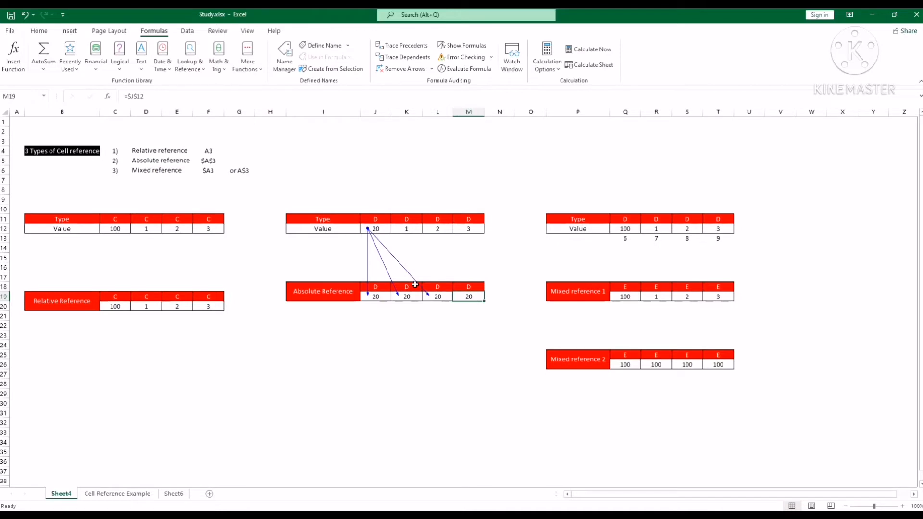
pyautogui.click(404, 46)
# Step: Trace the precedents of the first two Relative Reference results, C20 and D20, for comparison
pyautogui.click(123, 311)
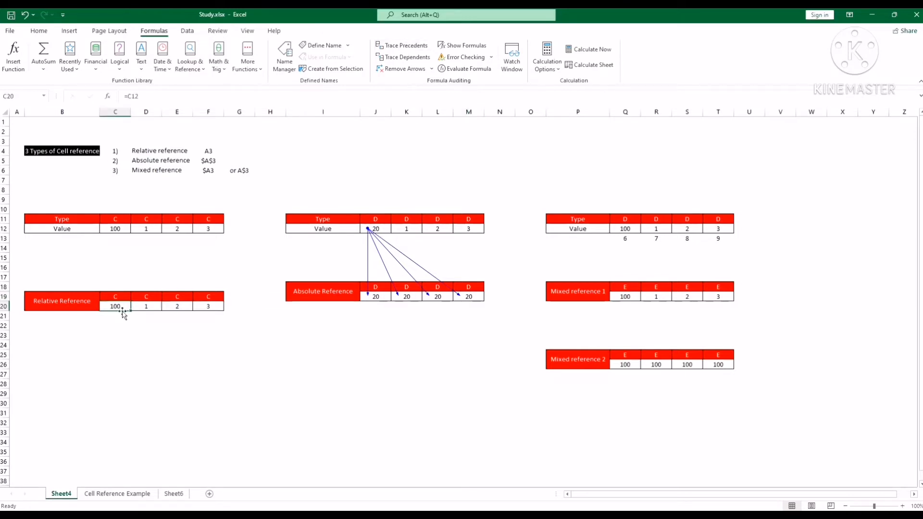
pyautogui.click(404, 49)
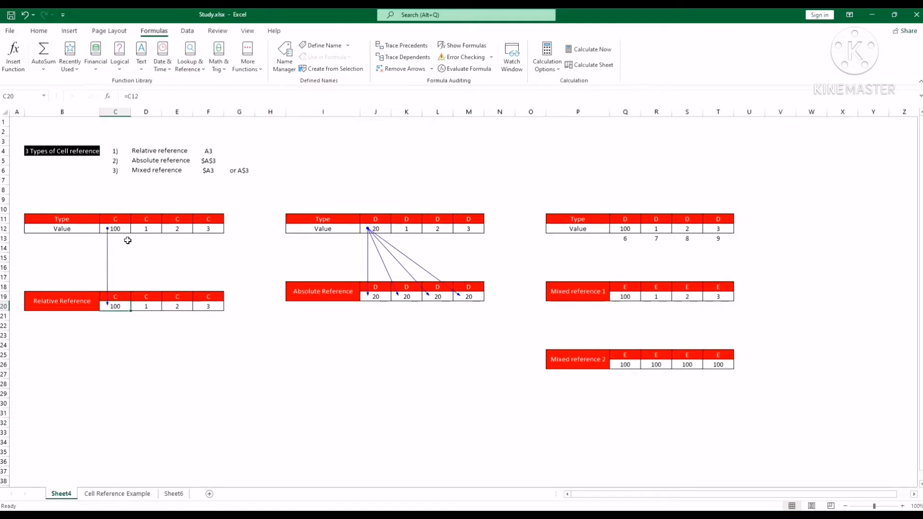
pyautogui.click(157, 303)
pyautogui.click(418, 48)
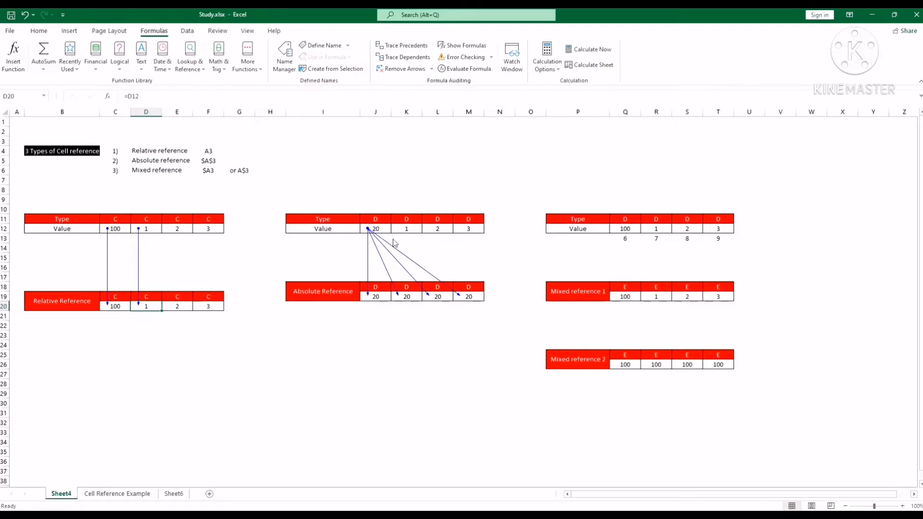
# Step: Examine the absolute formula in J19 by highlighting column J and row 12 and their intersecting cell J12
pyautogui.click(384, 295)
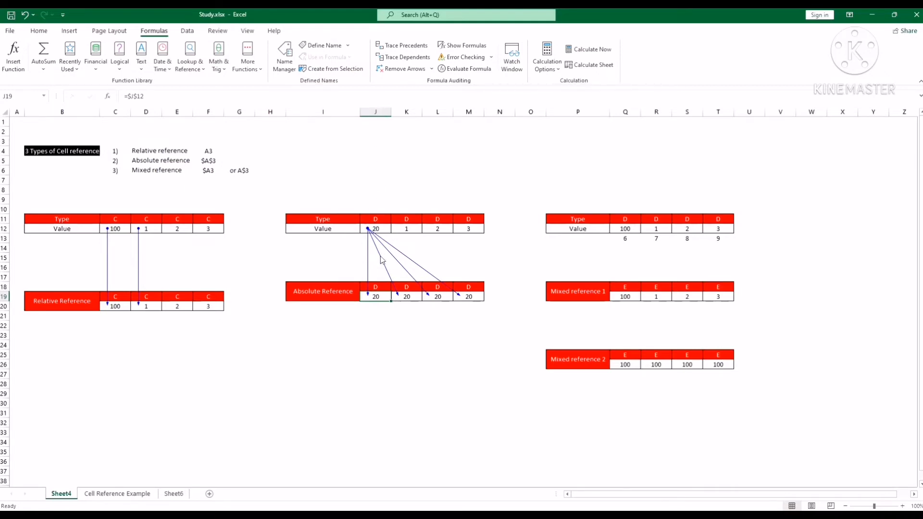
pyautogui.click(377, 111)
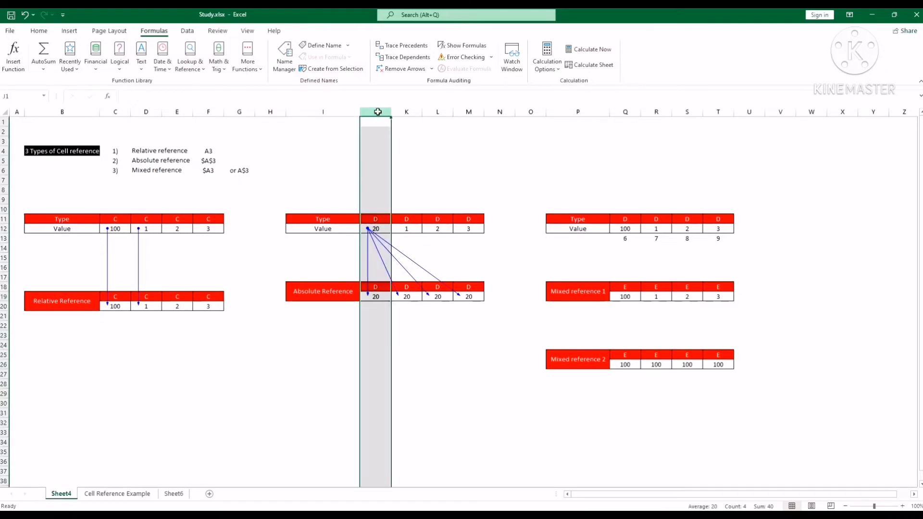
pyautogui.click(437, 355)
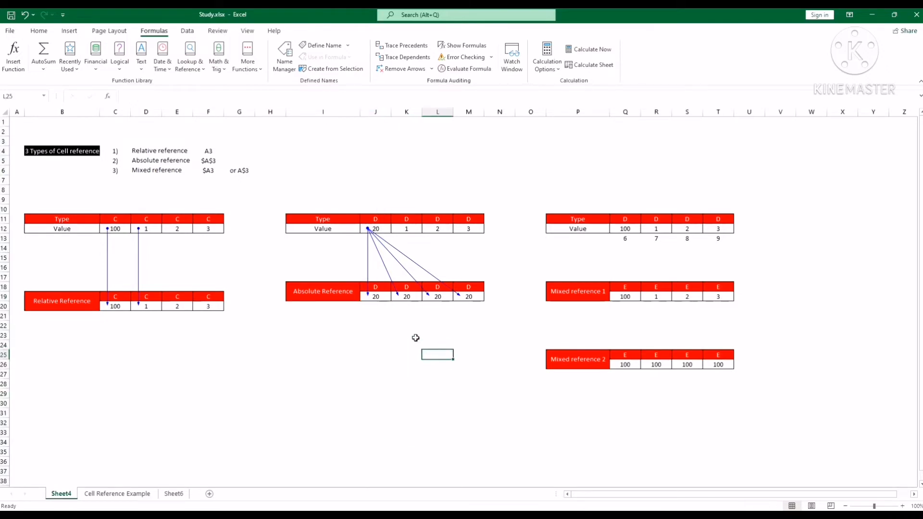
pyautogui.click(384, 299)
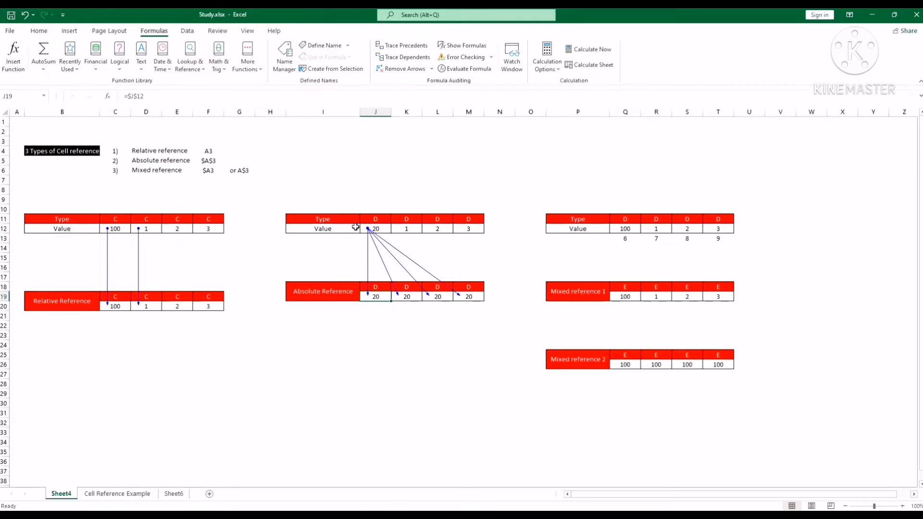
pyautogui.click(378, 112)
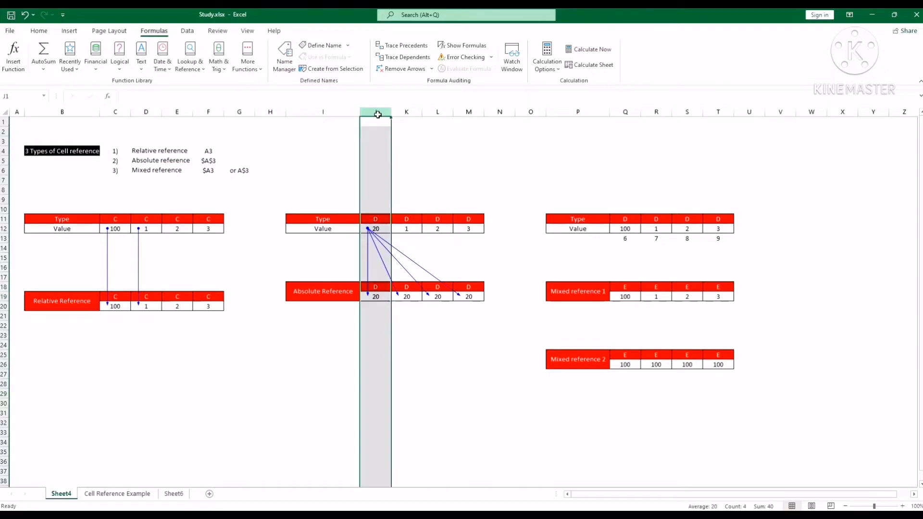
pyautogui.click(3, 229)
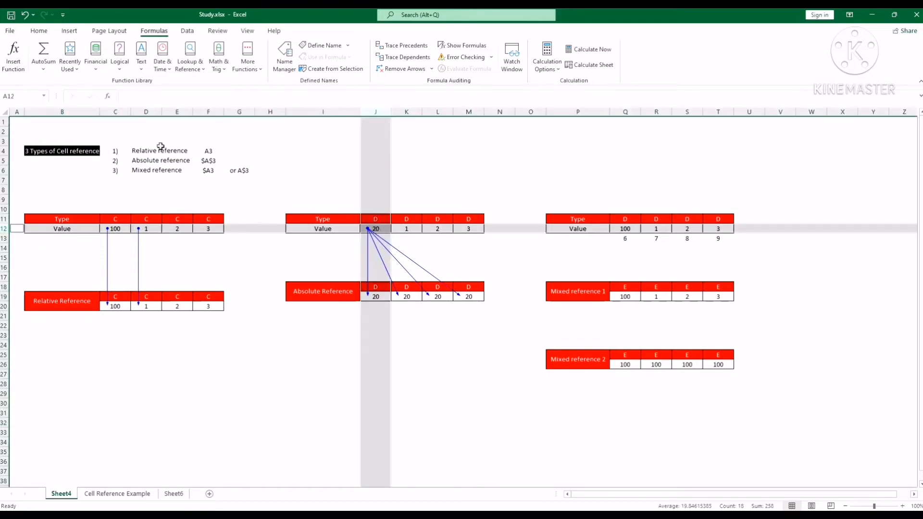
pyautogui.click(383, 229)
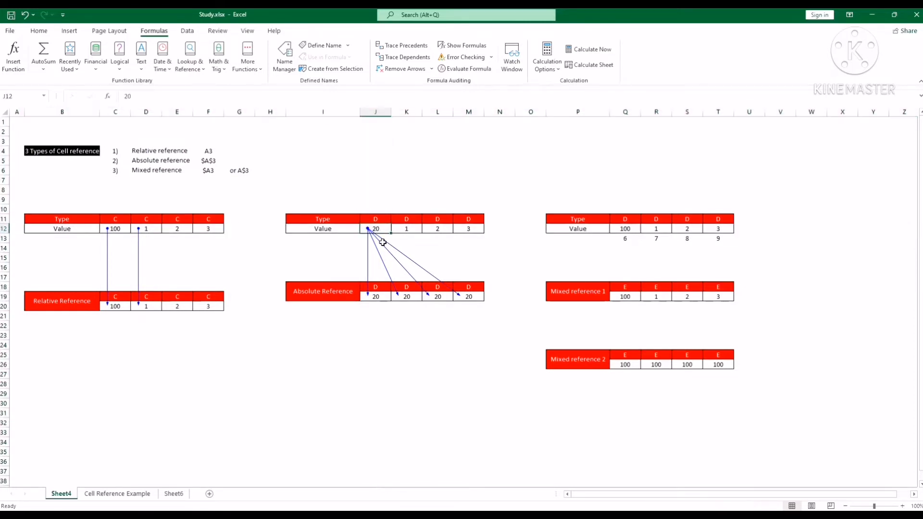
pyautogui.click(385, 299)
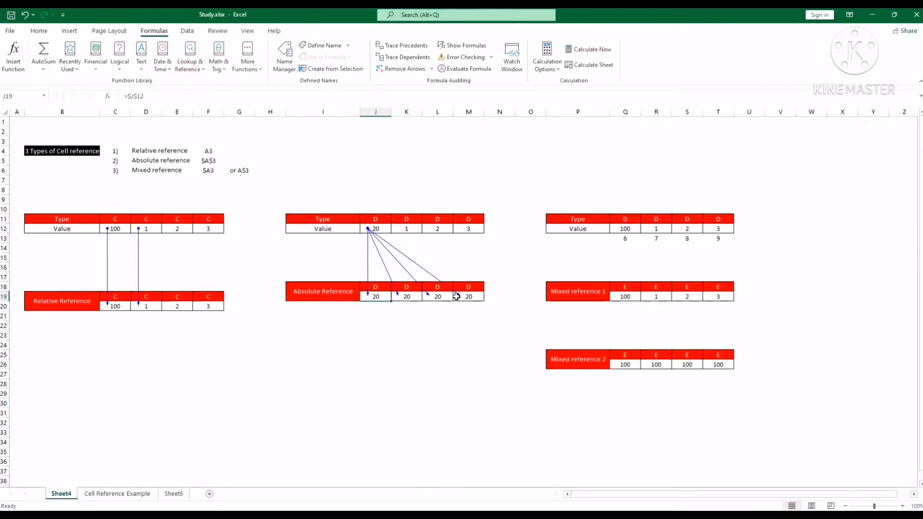
# Step: Remove all precedent tracing arrows from Sheet4
pyautogui.click(455, 392)
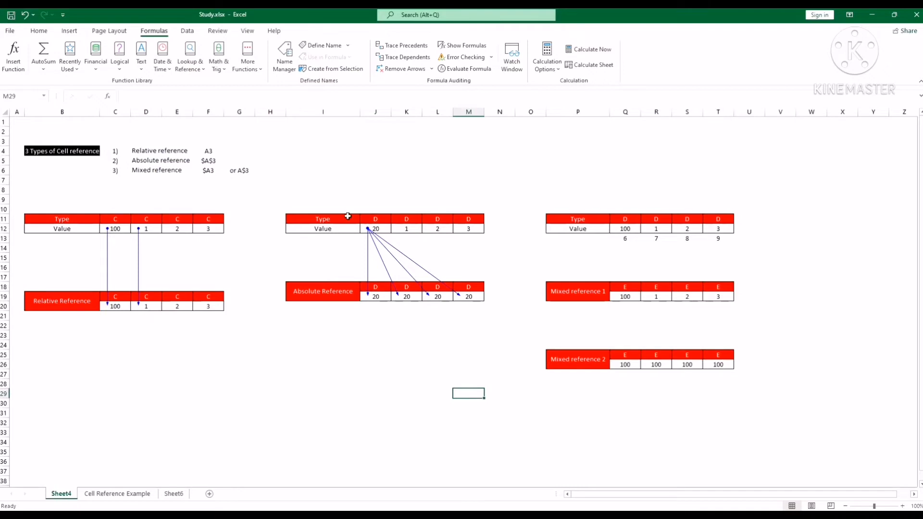
pyautogui.click(400, 69)
pyautogui.click(337, 345)
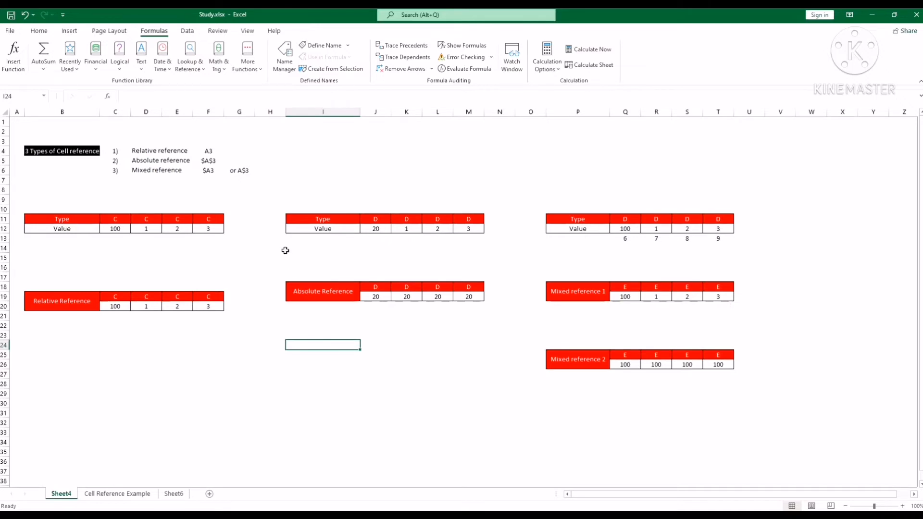
# Step: Examine the two mixed reference forms, $A3 and A$3, in the list of cell reference types
pyautogui.click(174, 172)
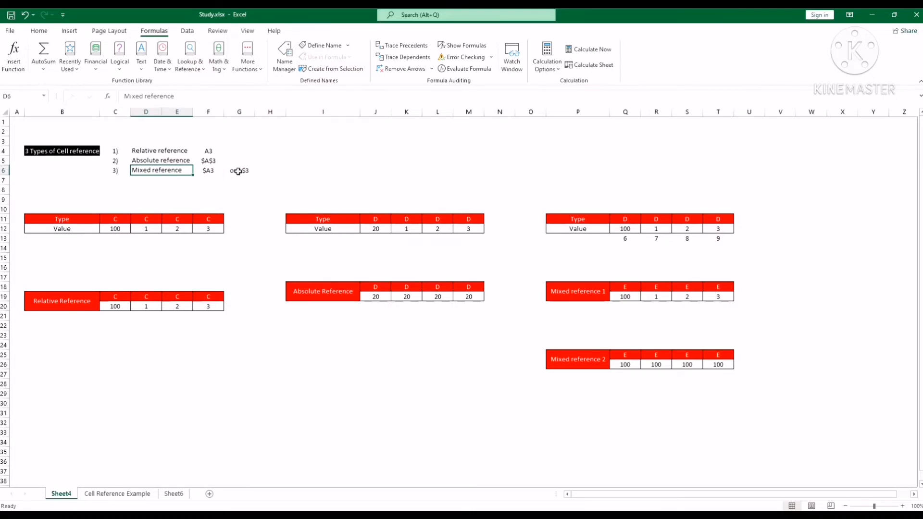
pyautogui.click(206, 171)
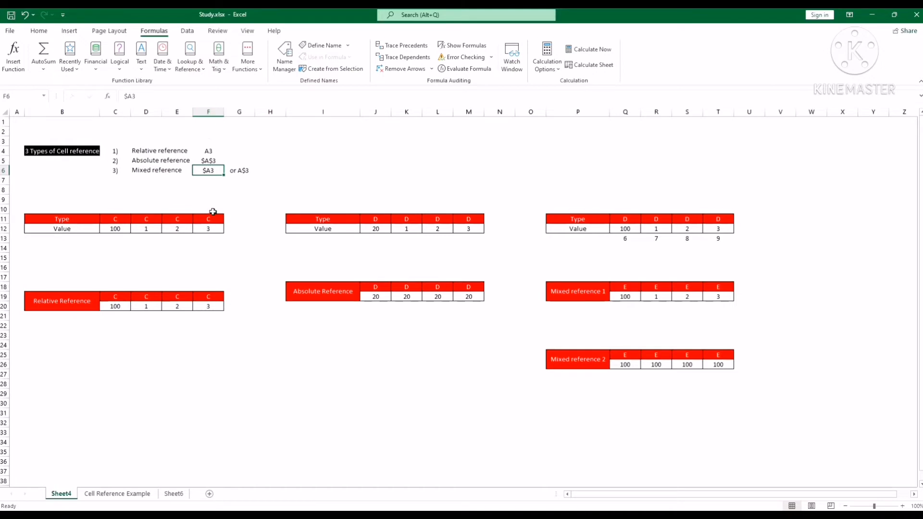
pyautogui.click(245, 172)
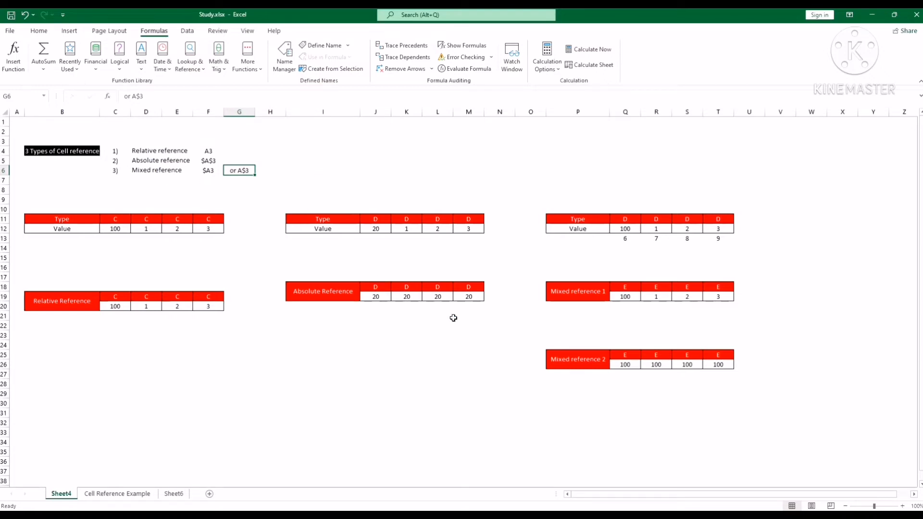
pyautogui.click(458, 396)
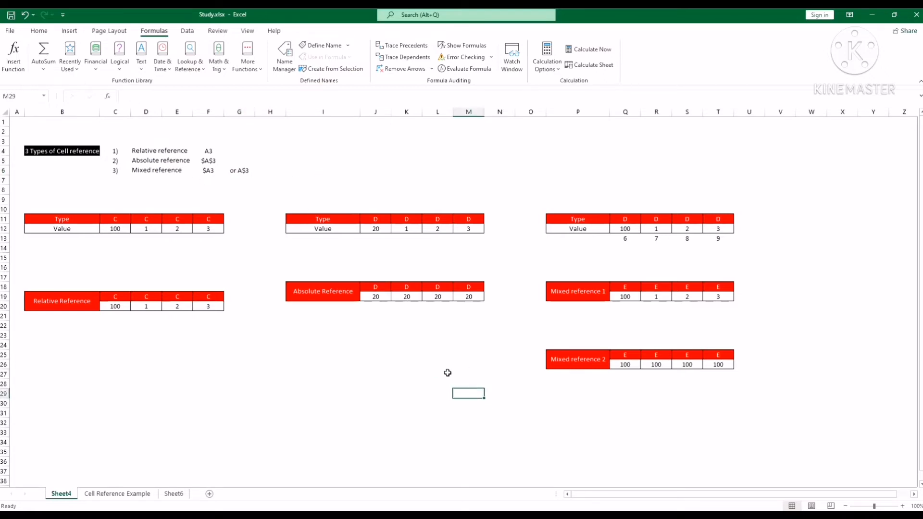
# Step: Clear the existing Mixed reference 1 results in Q19:T19
pyautogui.click(637, 297)
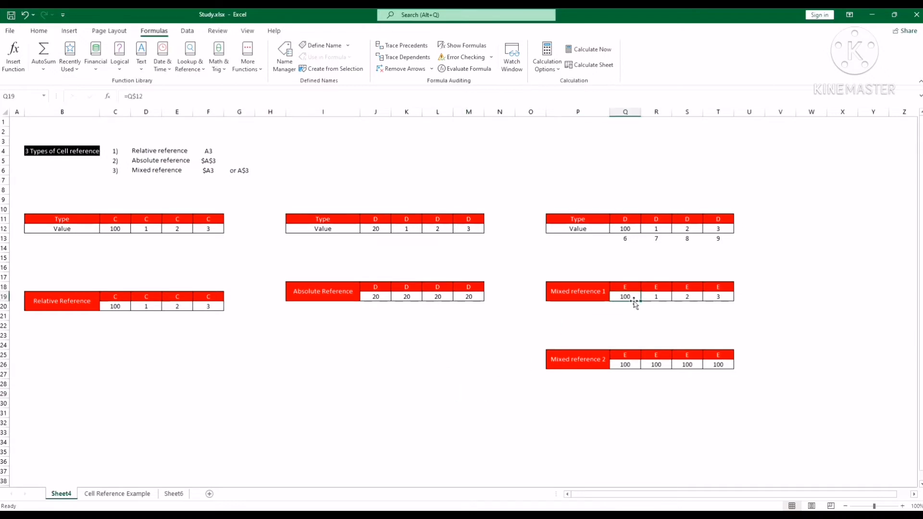
pyautogui.moveTo(640, 302); pyautogui.dragTo(712, 297)
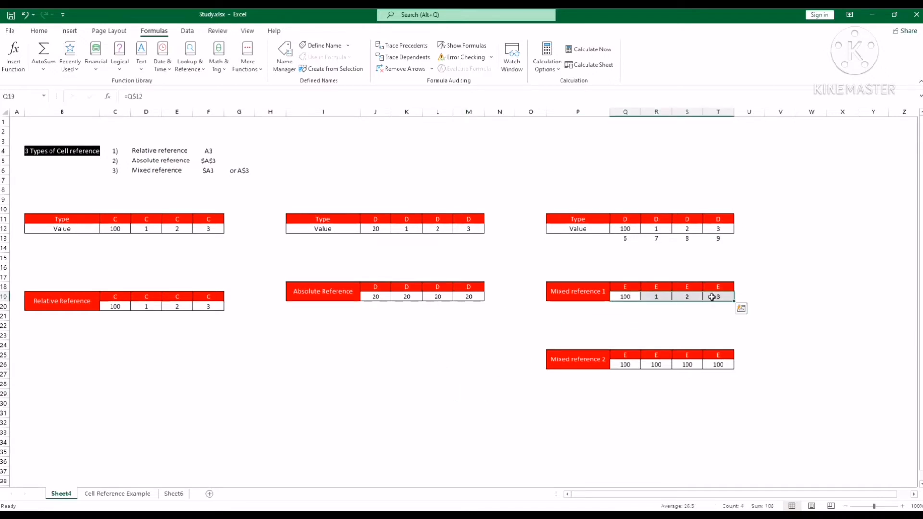
pyautogui.press('Delete')
pyautogui.click(650, 325)
# Step: Enter the formula =Q12 in cell Q19 of the Mixed reference 1 table
pyautogui.click(626, 295)
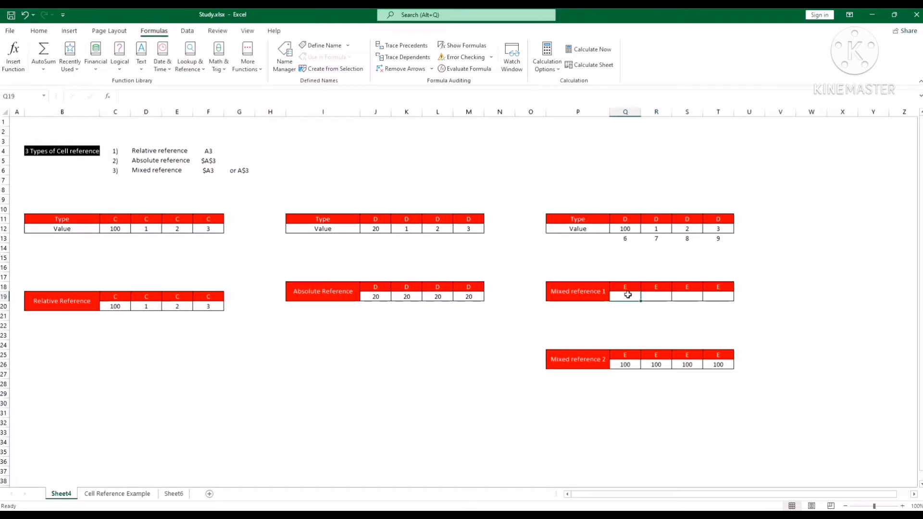
pyautogui.click(576, 96)
pyautogui.write('=')
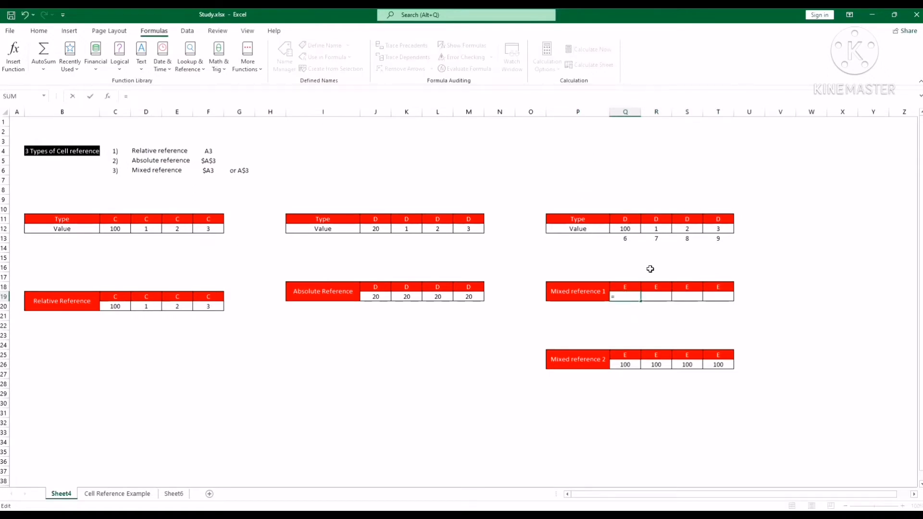
pyautogui.click(630, 230)
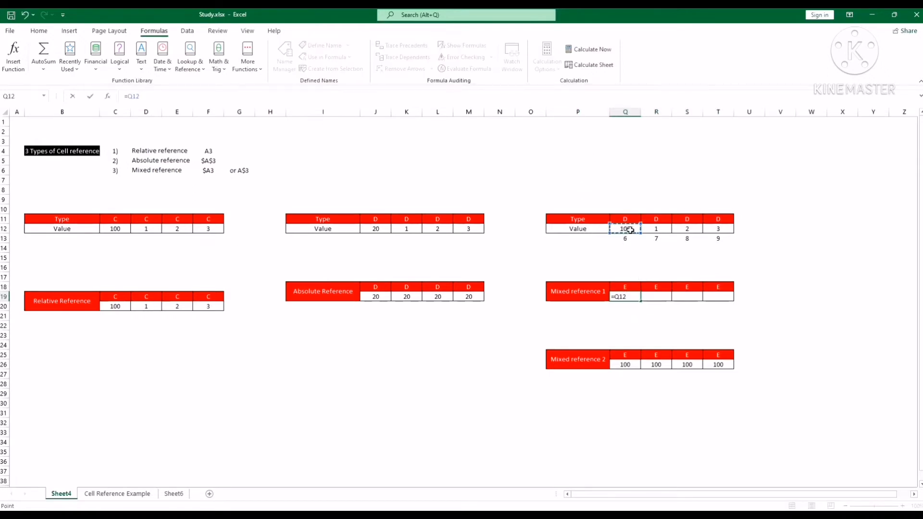
pyautogui.press('Return')
pyautogui.click(630, 296)
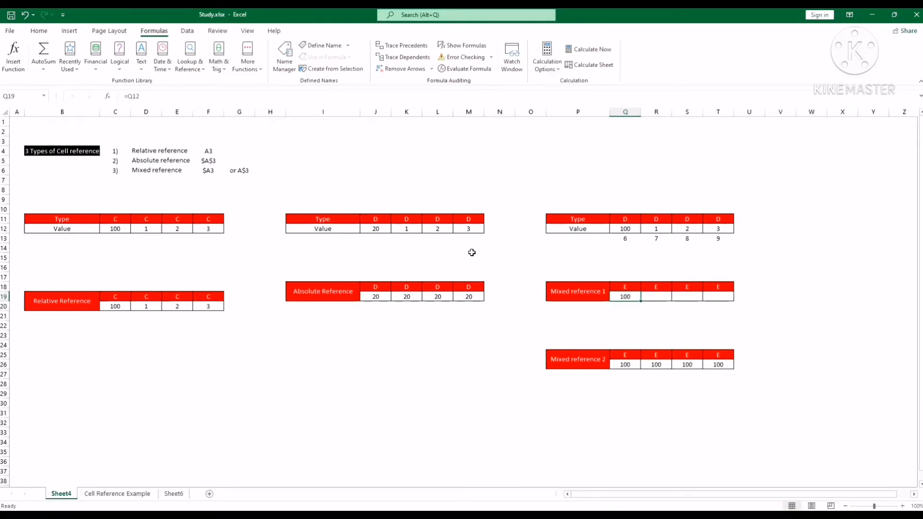
# Step: Lock the row in Q19's formula as =Q$12 and fill it across to T19
pyautogui.click(624, 364)
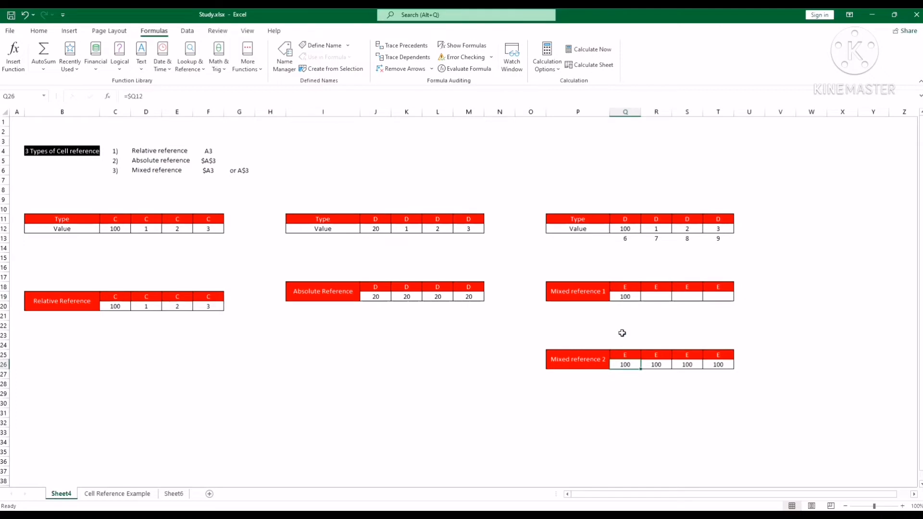
pyautogui.click(627, 297)
pyautogui.press('F2')
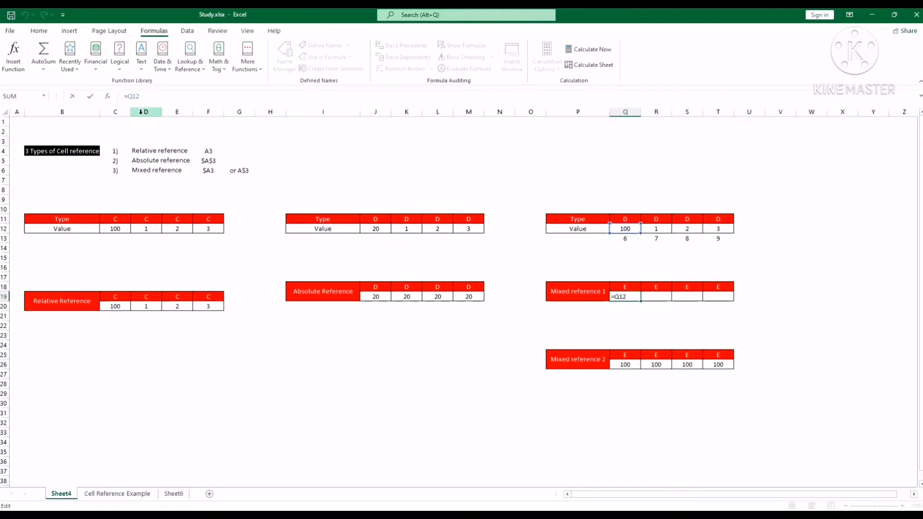
pyautogui.press('Left')
pyautogui.press('Left')
pyautogui.write('$')
pyautogui.press('Return')
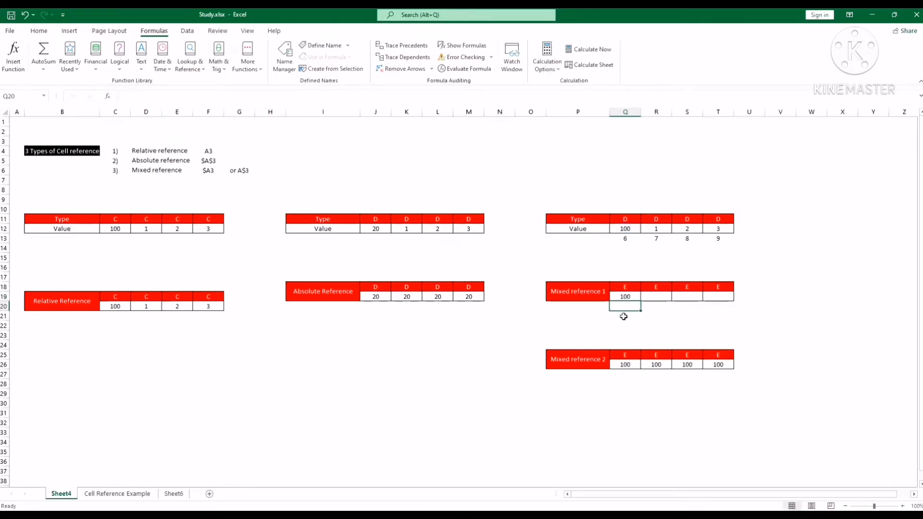
pyautogui.click(633, 297)
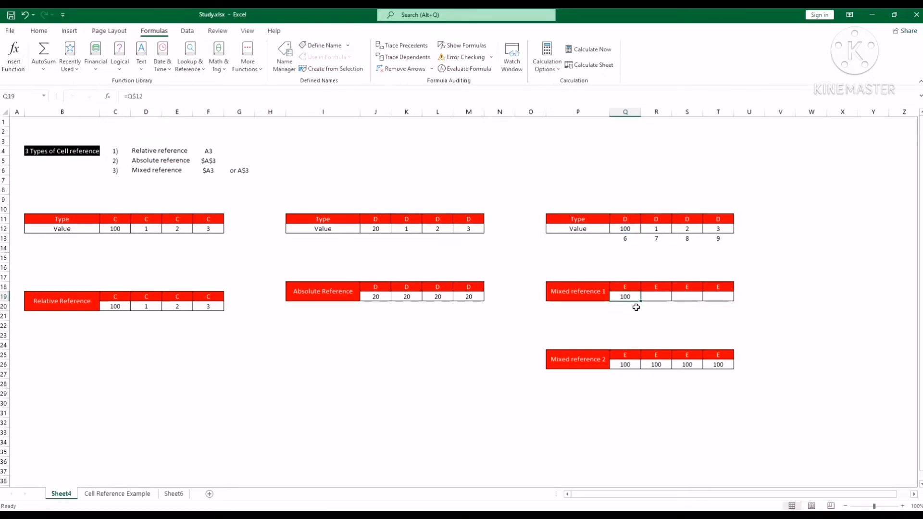
pyautogui.moveTo(641, 301); pyautogui.dragTo(724, 300)
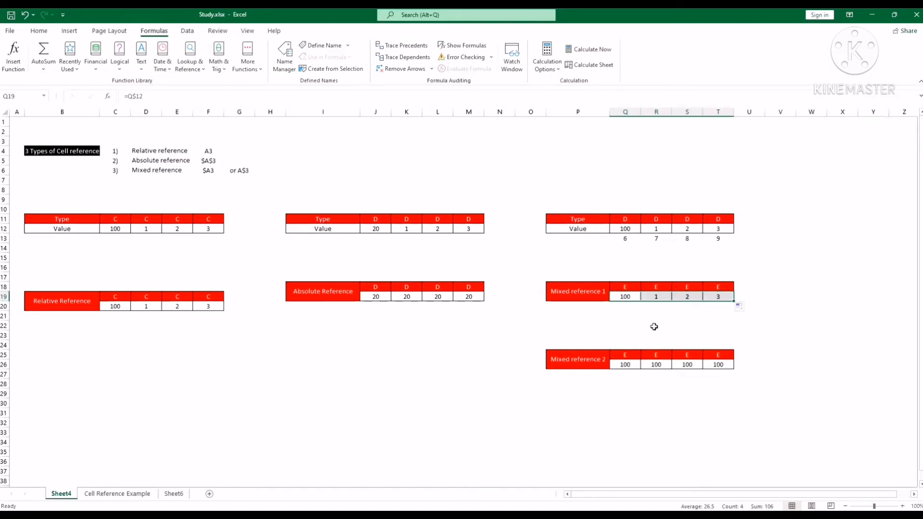
# Step: Copy Q19's formula down into Q20, and change the copy in Q20 to =Q12
pyautogui.click(635, 299)
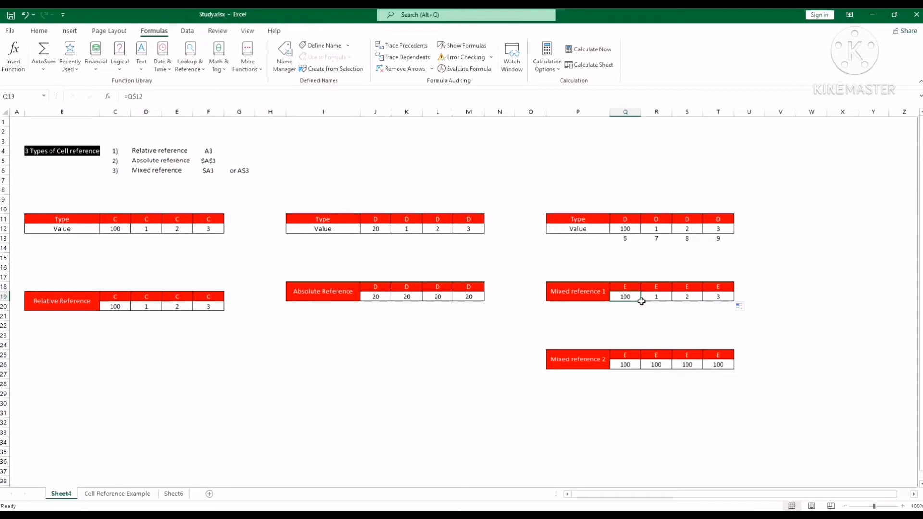
pyautogui.moveTo(642, 301); pyautogui.dragTo(642, 308)
pyautogui.click(688, 320)
pyautogui.click(628, 309)
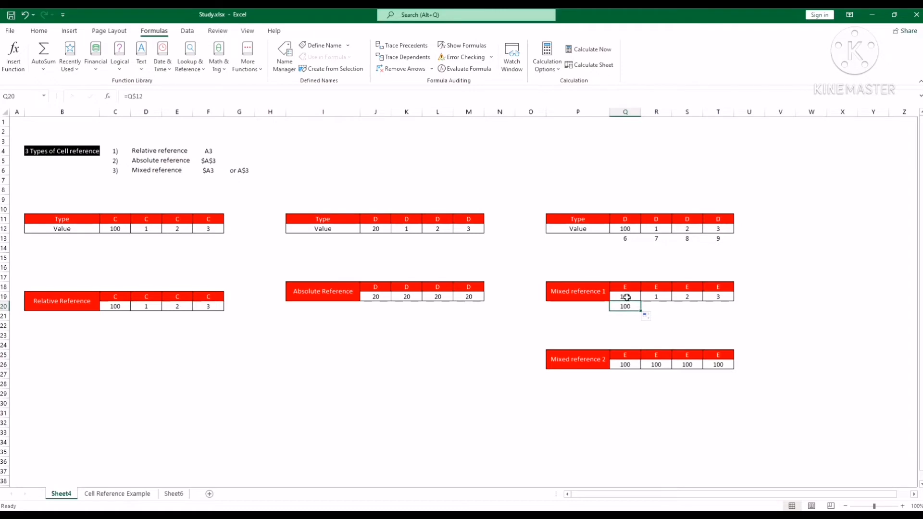
pyautogui.click(137, 96)
pyautogui.press('BackSpace')
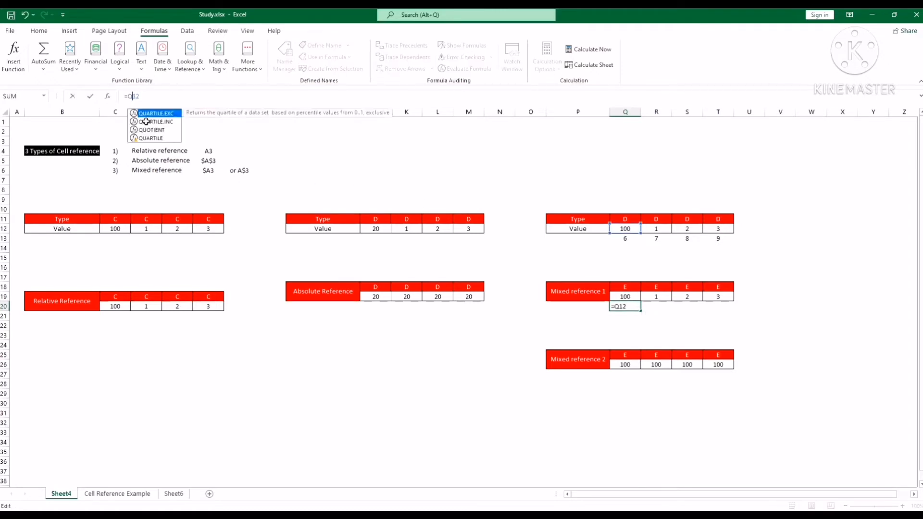
pyautogui.press('Return')
# Step: Remove the row lock from Q19 so its formula reads =Q12, and fill it down into Q20
pyautogui.click(634, 299)
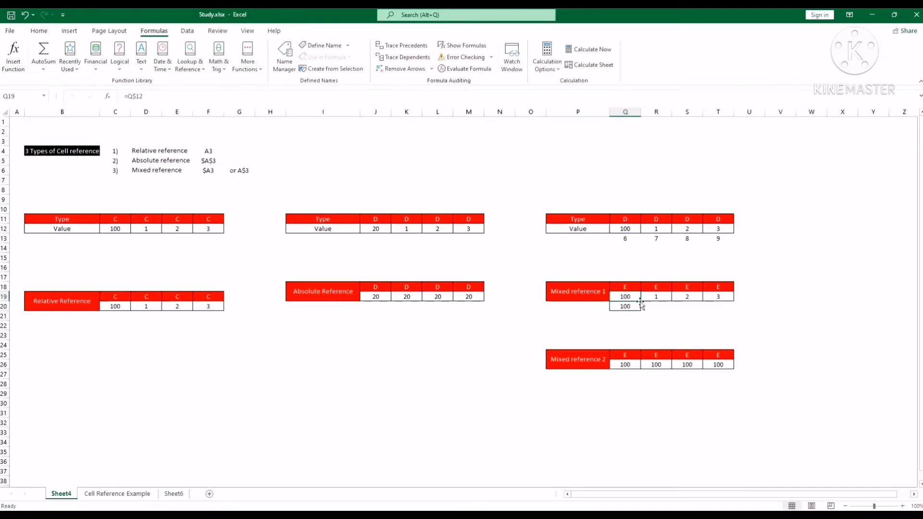
pyautogui.click(137, 96)
pyautogui.press('BackSpace')
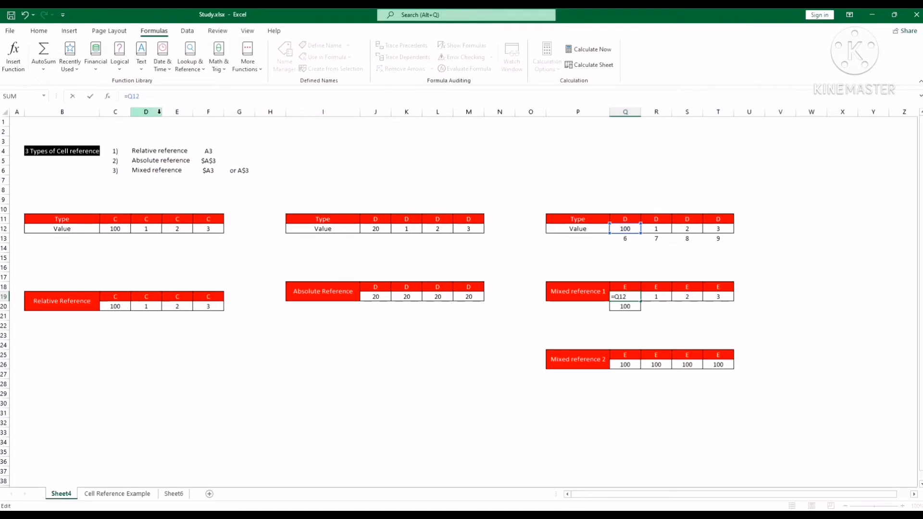
pyautogui.press('Return')
pyautogui.moveTo(625, 297); pyautogui.dragTo(643, 310)
# Step: Apply all borders to the extra value row Q13:T13
pyautogui.click(625, 241)
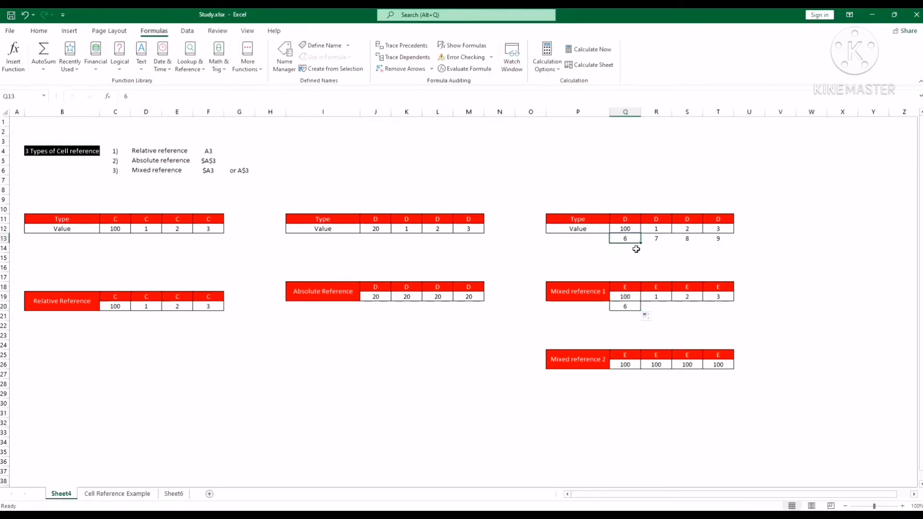
pyautogui.moveTo(626, 239); pyautogui.dragTo(716, 239)
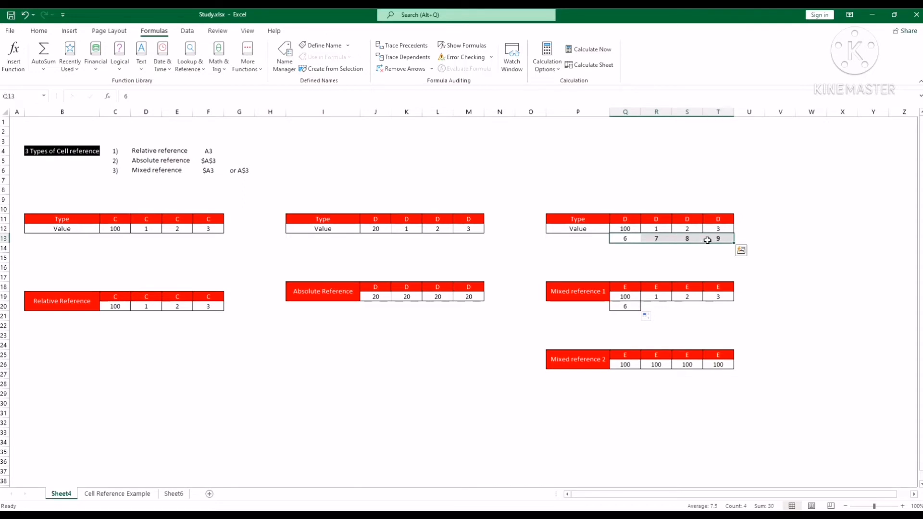
pyautogui.click(39, 30)
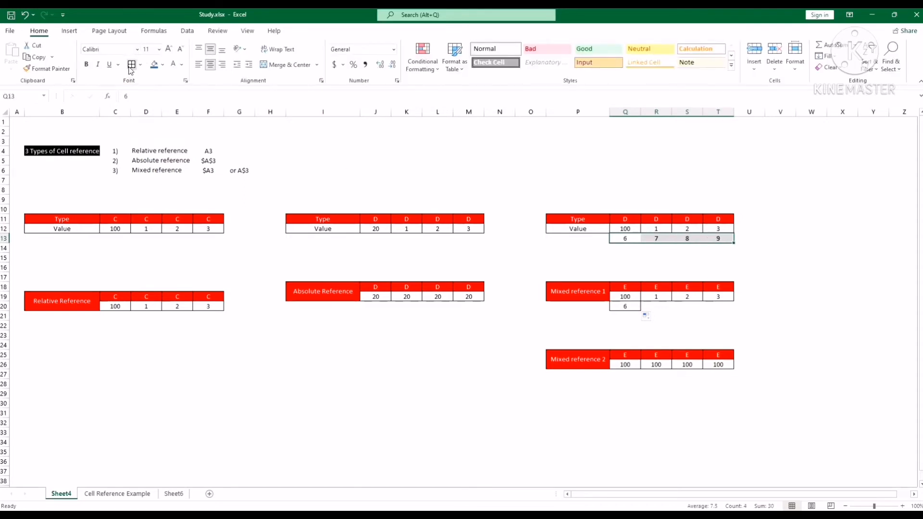
pyautogui.click(130, 63)
pyautogui.click(811, 315)
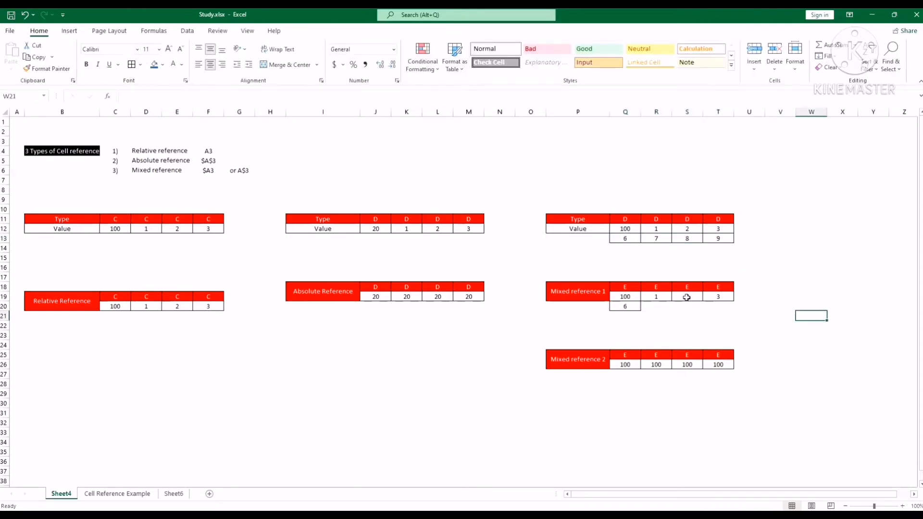
# Step: Change Q19's formula to the mixed reference =Q$12 and fill it down into Q20
pyautogui.click(633, 306)
pyautogui.click(632, 296)
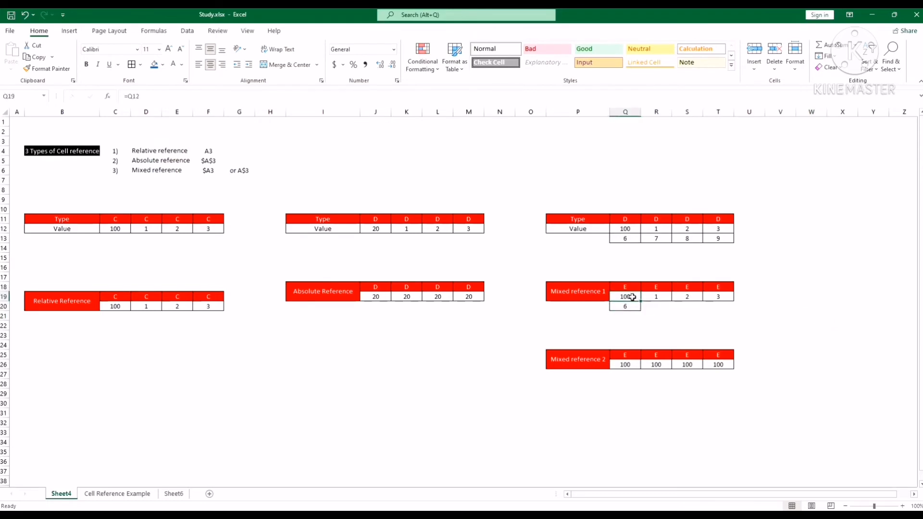
pyautogui.click(133, 97)
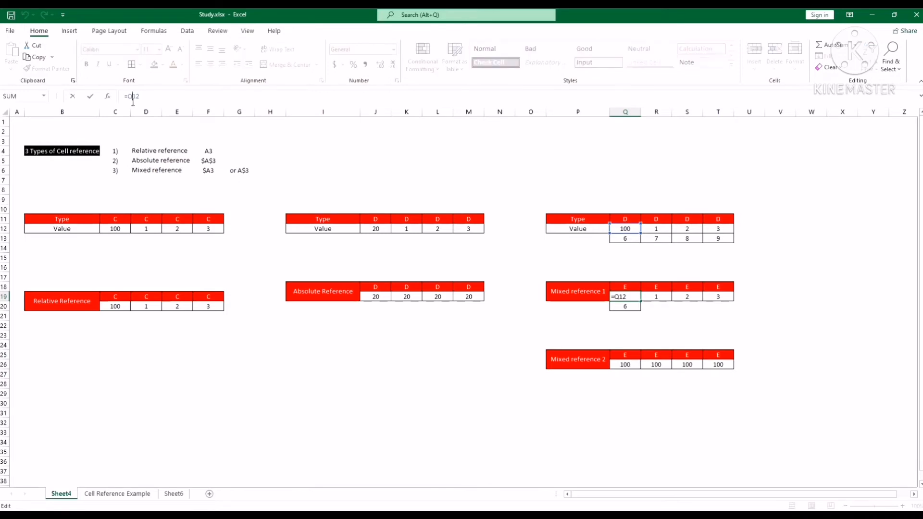
pyautogui.write('$')
pyautogui.press('Return')
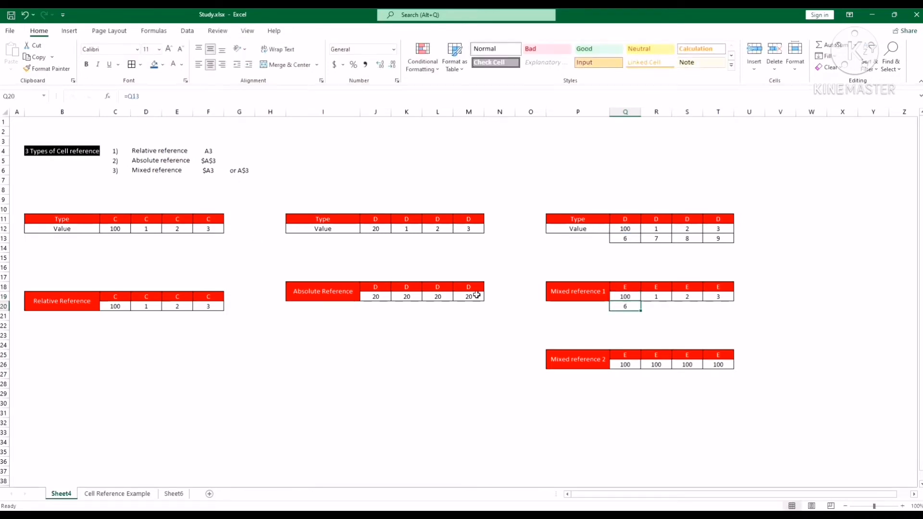
pyautogui.click(622, 296)
pyautogui.moveTo(642, 303); pyautogui.dragTo(644, 312)
pyautogui.click(657, 316)
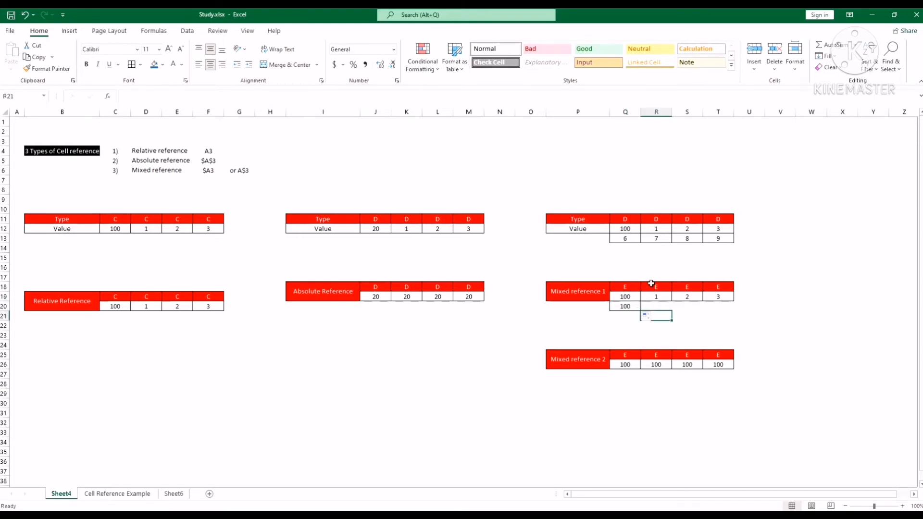
# Step: Highlight row 12 as the locked row, and fill the mixed reference formula from Q20 across to T20
pyautogui.click(633, 232)
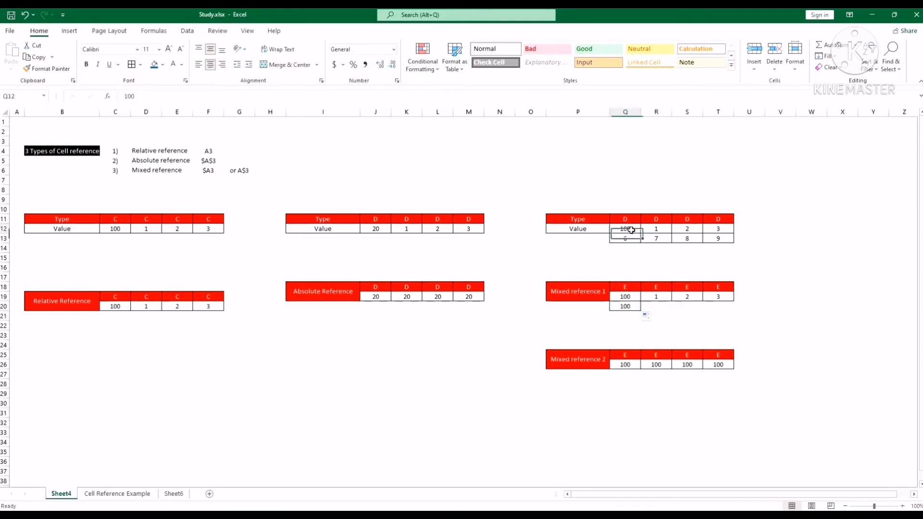
pyautogui.click(630, 299)
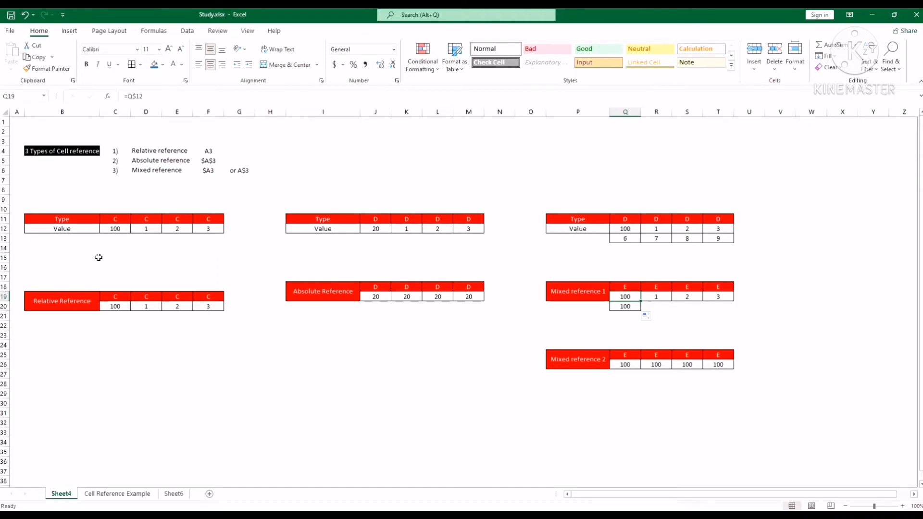
pyautogui.click(4, 229)
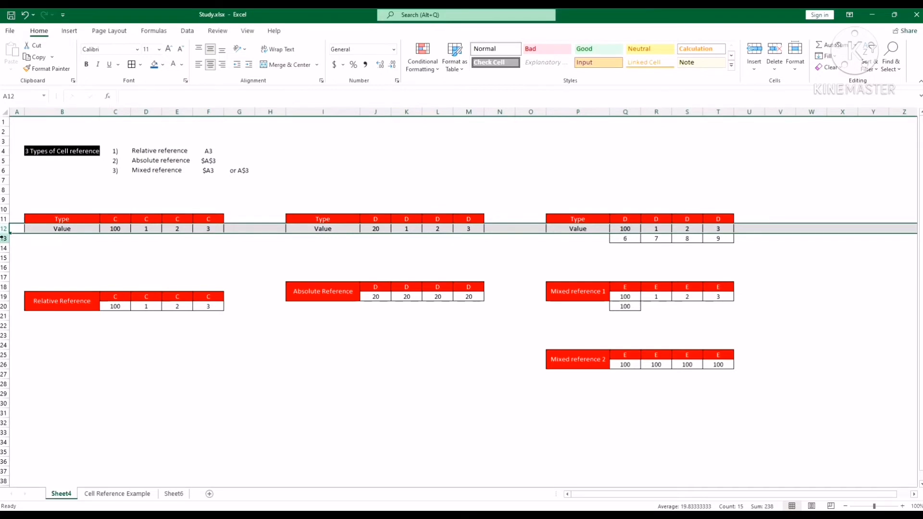
pyautogui.click(5, 219)
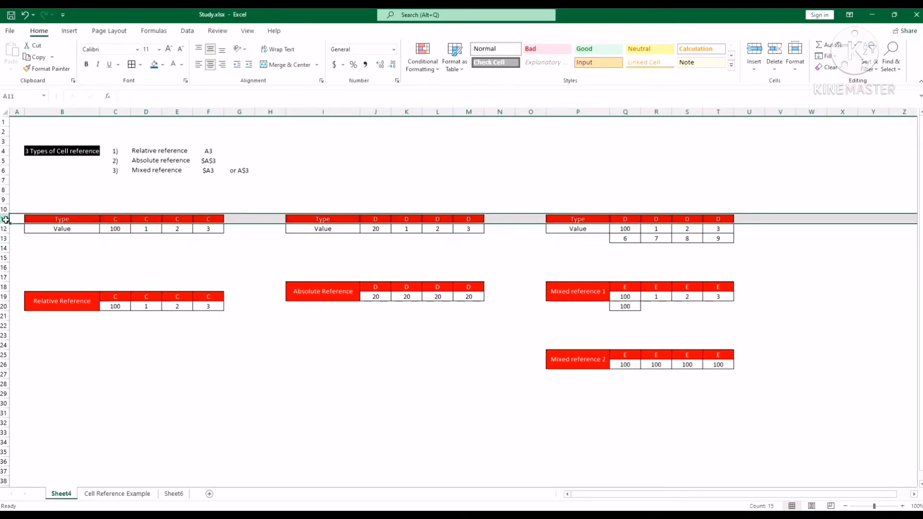
pyautogui.click(626, 233)
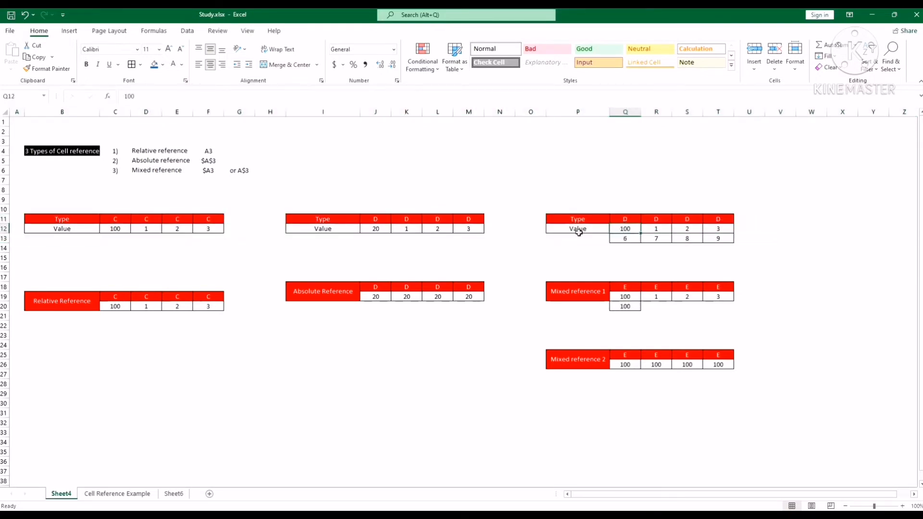
pyautogui.click(628, 308)
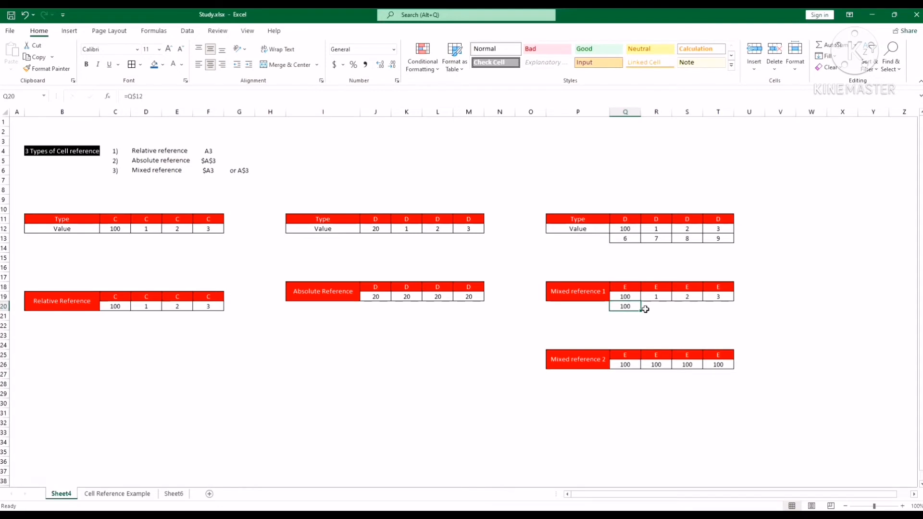
pyautogui.moveTo(644, 309); pyautogui.dragTo(720, 302)
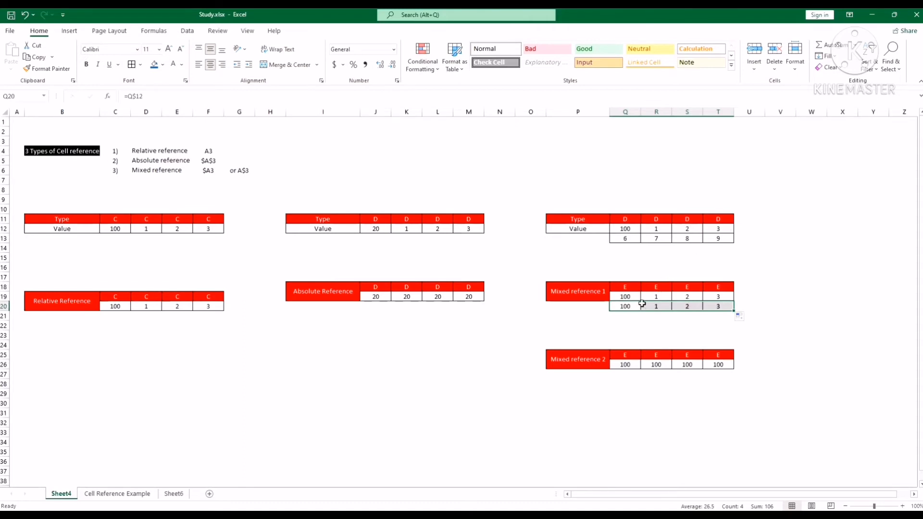
# Step: Check the row-locked reference formulas in Q19 and Q20
pyautogui.click(629, 300)
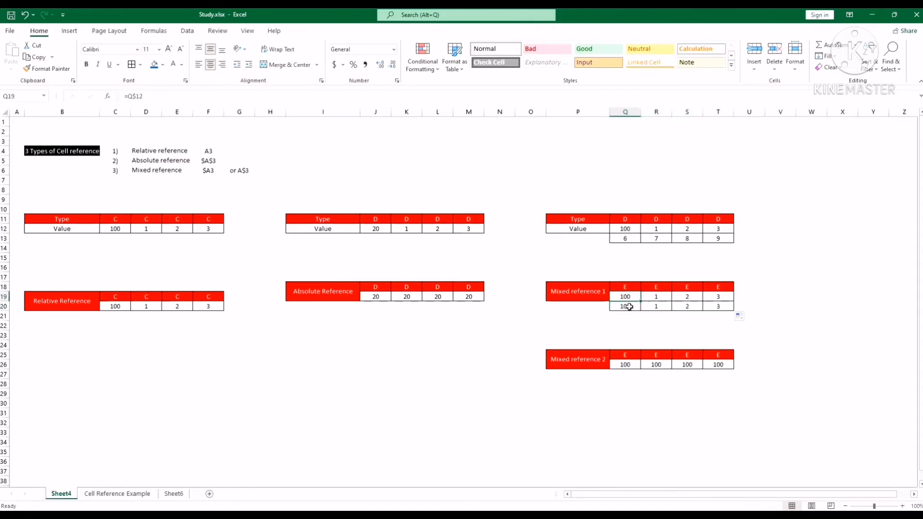
pyautogui.click(629, 307)
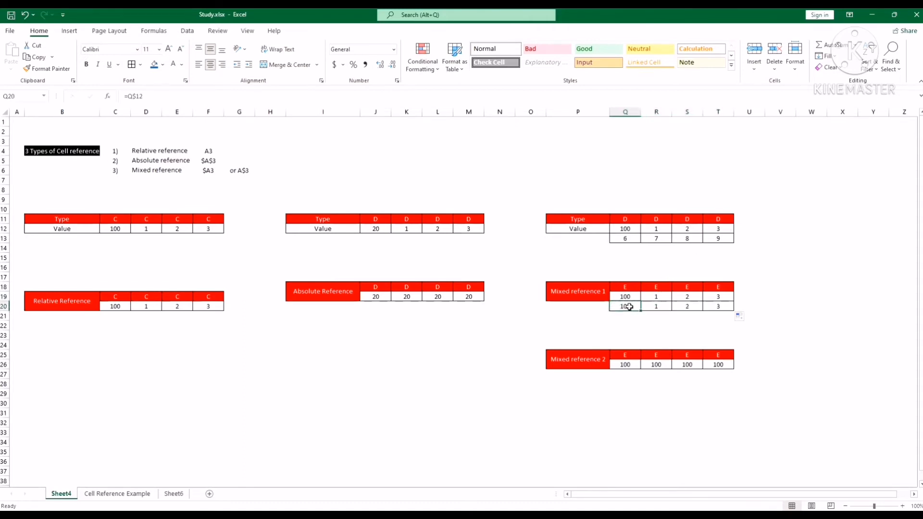
pyautogui.click(137, 96)
pyautogui.press('Return')
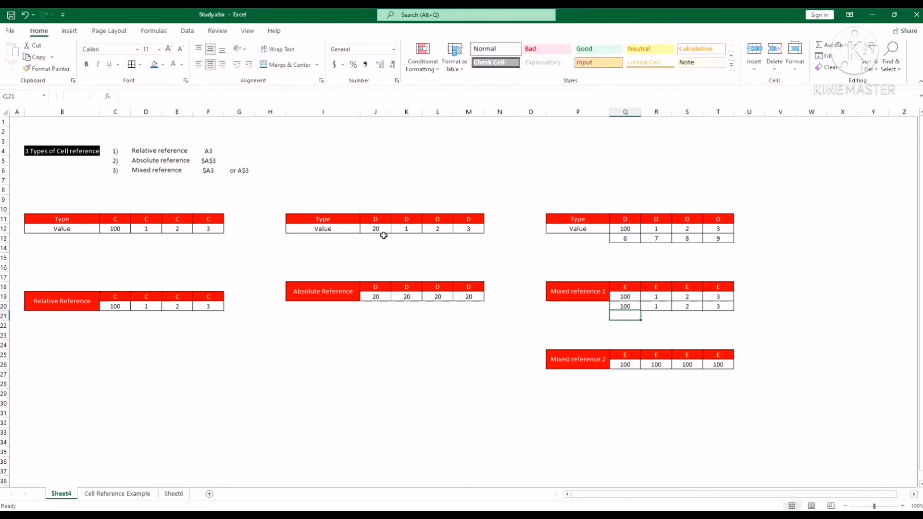
# Step: Fill Q19's row-locked formula across and down to T20, and fill it down into Q20 once more
pyautogui.click(635, 296)
pyautogui.moveTo(641, 302); pyautogui.dragTo(720, 307)
pyautogui.click(634, 298)
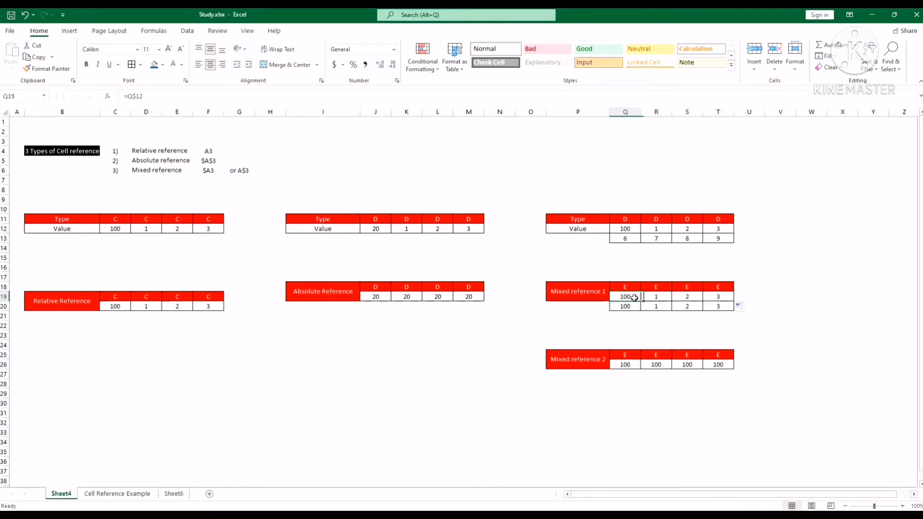
pyautogui.moveTo(642, 302); pyautogui.dragTo(642, 311)
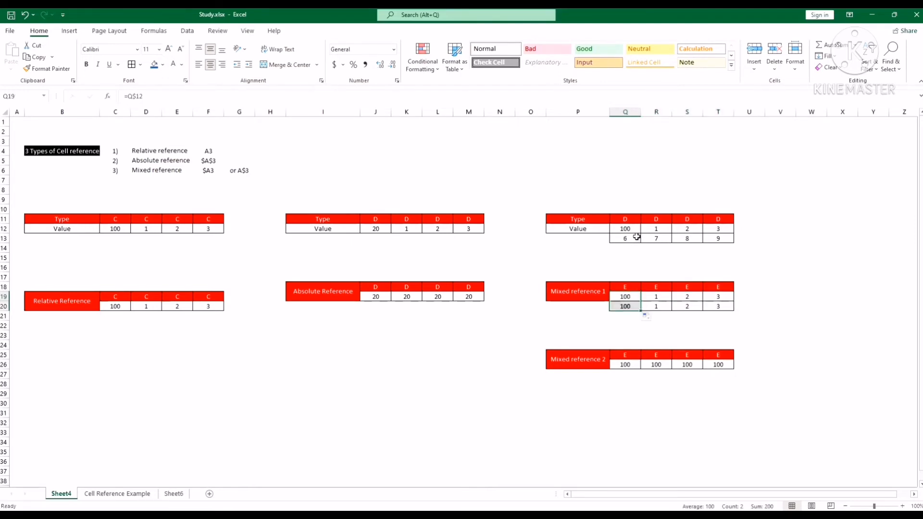
# Step: Remove the row lock from Q19 so its formula reads =Q12, and fill it across and down to T20
pyautogui.click(633, 297)
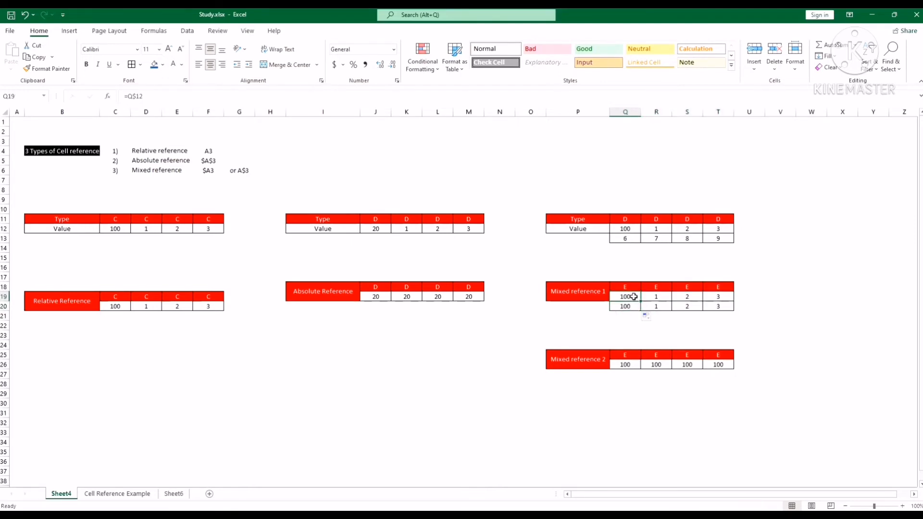
pyautogui.click(136, 96)
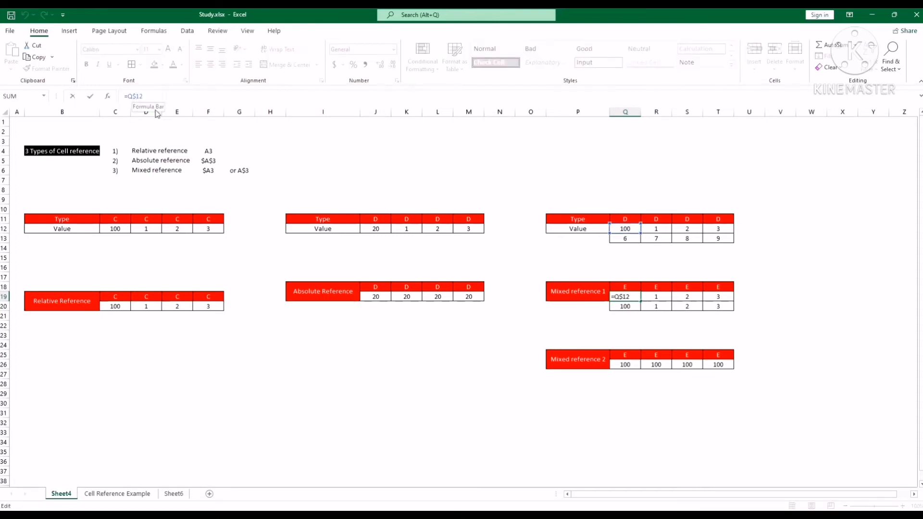
pyautogui.press('Return')
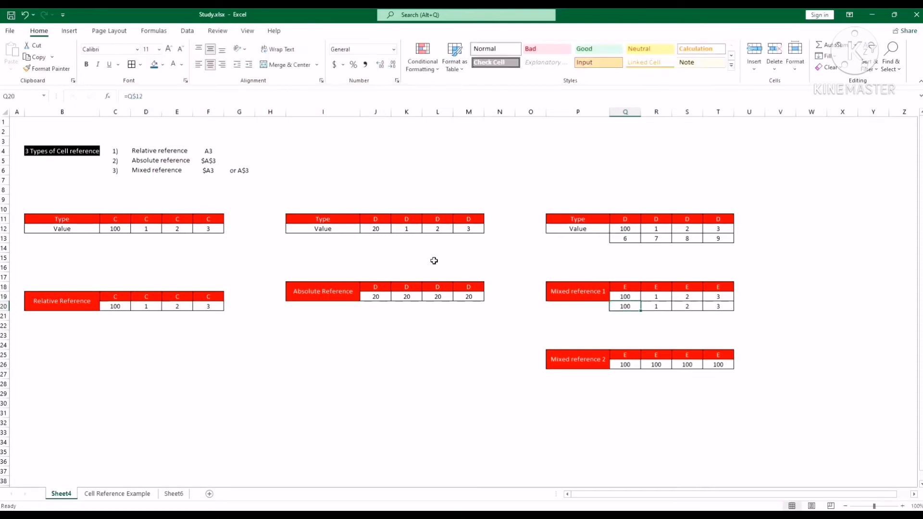
pyautogui.click(631, 298)
pyautogui.moveTo(641, 300); pyautogui.dragTo(732, 313)
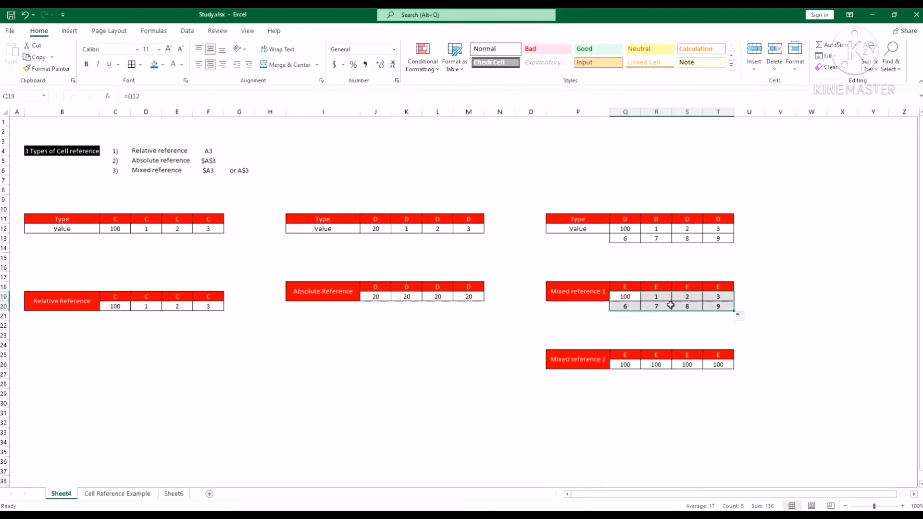
# Step: Undo the fill of the relative formula over Q19:T20
pyautogui.hotkey('ctrl', 'z')
pyautogui.hotkey('ctrl', 'z')
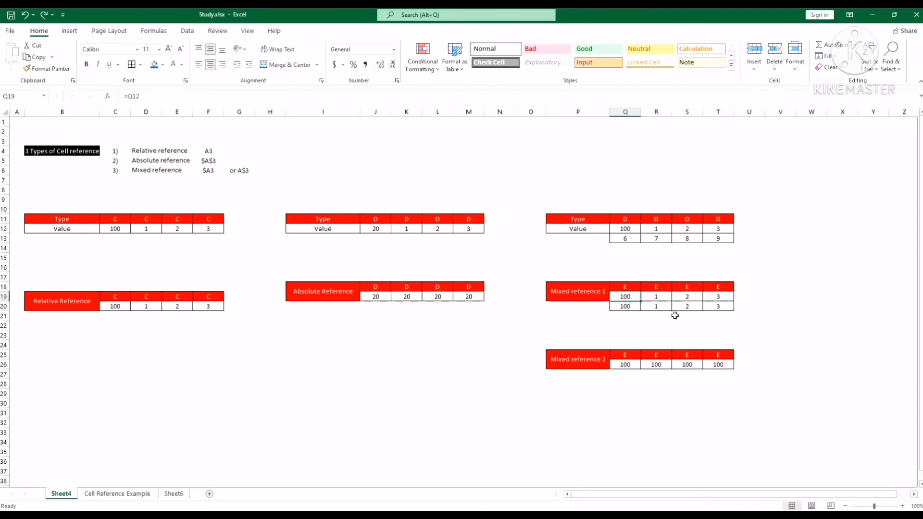
pyautogui.click(770, 288)
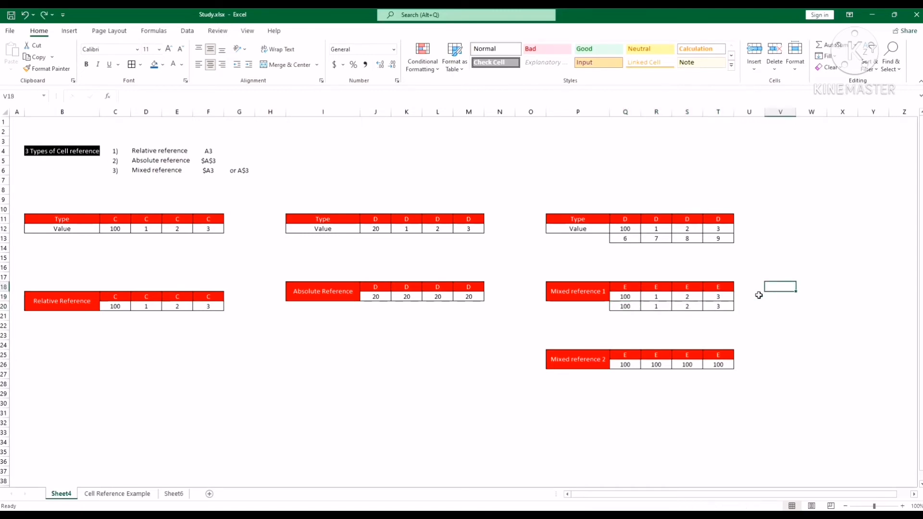
# Step: Compare the formulas in Q20 and Q19, and restore Q19's row lock so its formula reads =Q$12
pyautogui.click(628, 305)
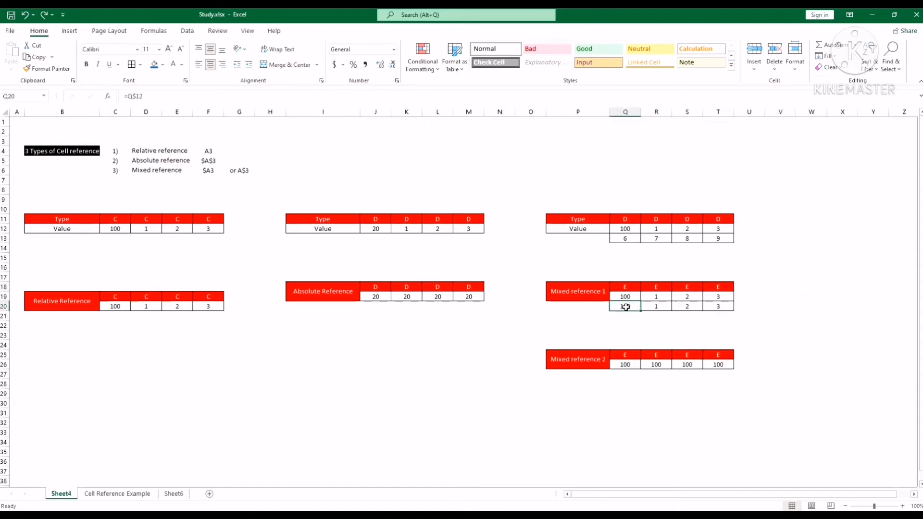
pyautogui.click(625, 298)
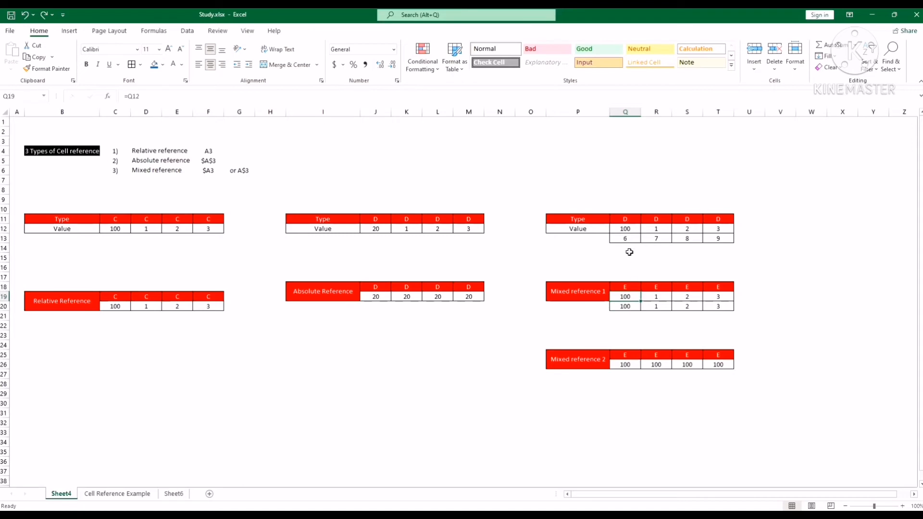
pyautogui.click(628, 231)
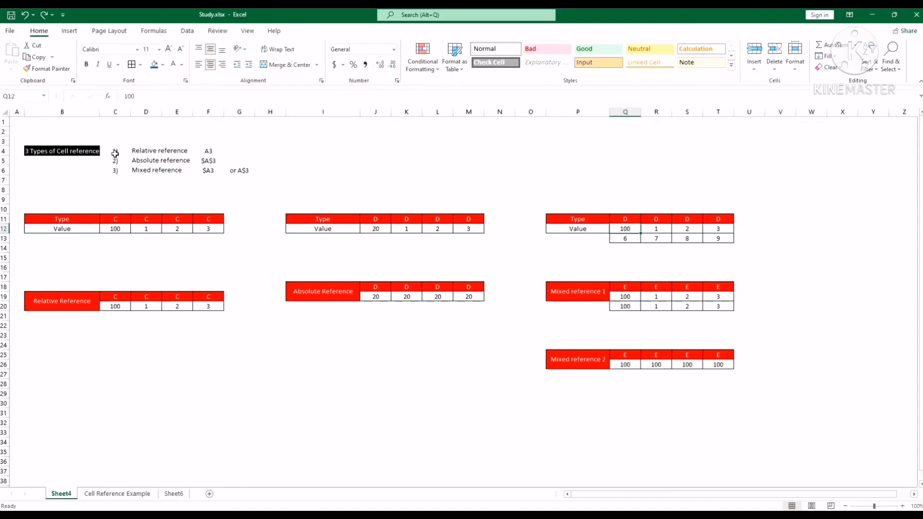
pyautogui.click(625, 299)
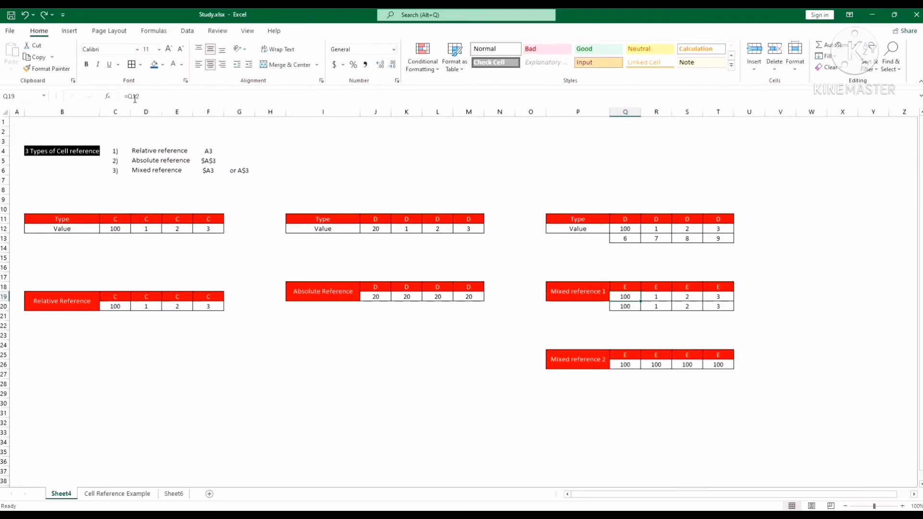
pyautogui.press('F2')
pyautogui.press('Left')
pyautogui.press('Left')
pyautogui.write('$')
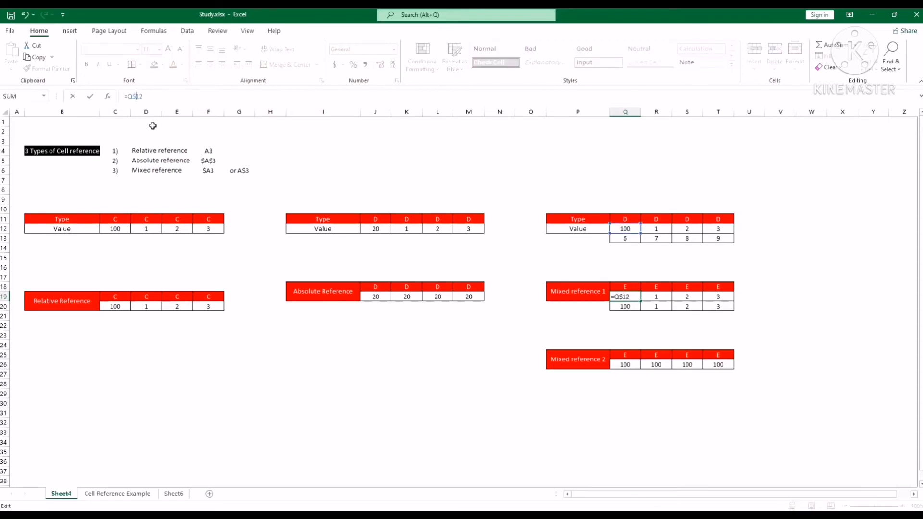
pyautogui.press('Return')
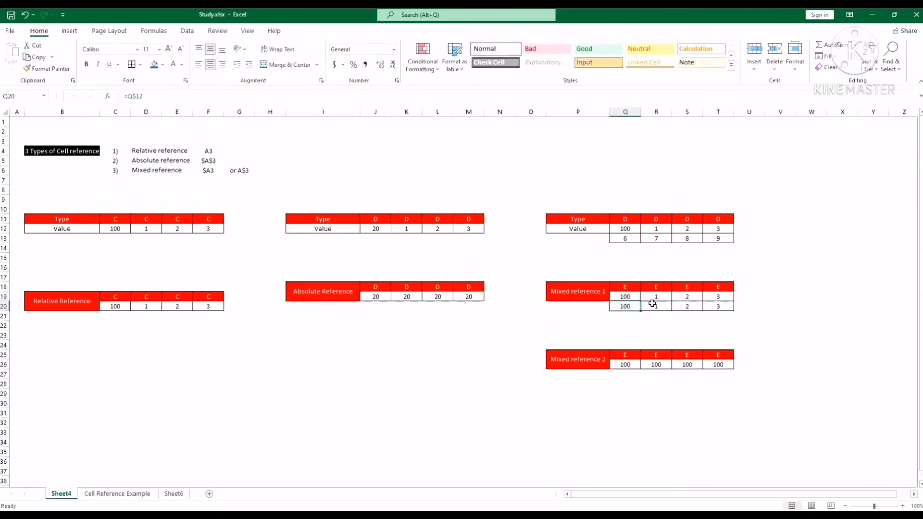
# Step: Clear the contents of Q20:T20 in the second row of the Mixed reference 1 table
pyautogui.moveTo(647, 306); pyautogui.dragTo(711, 305)
pyautogui.press('Delete')
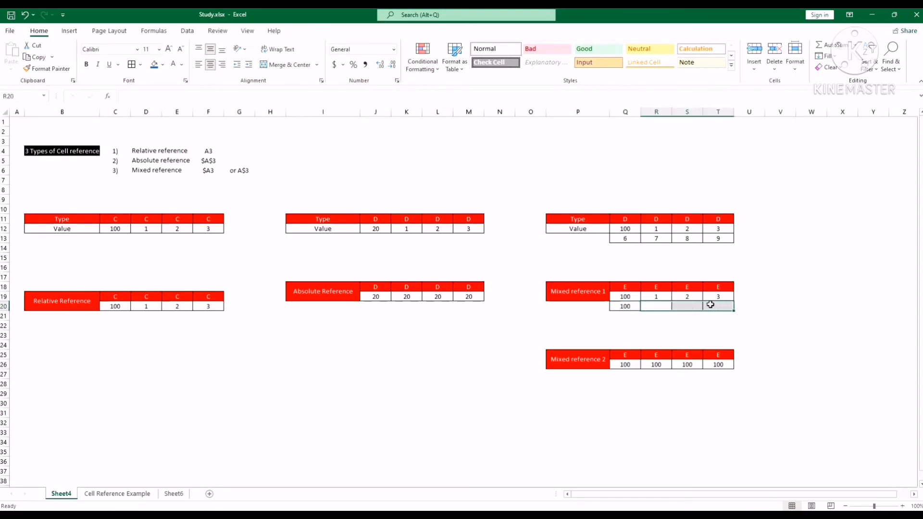
pyautogui.click(634, 306)
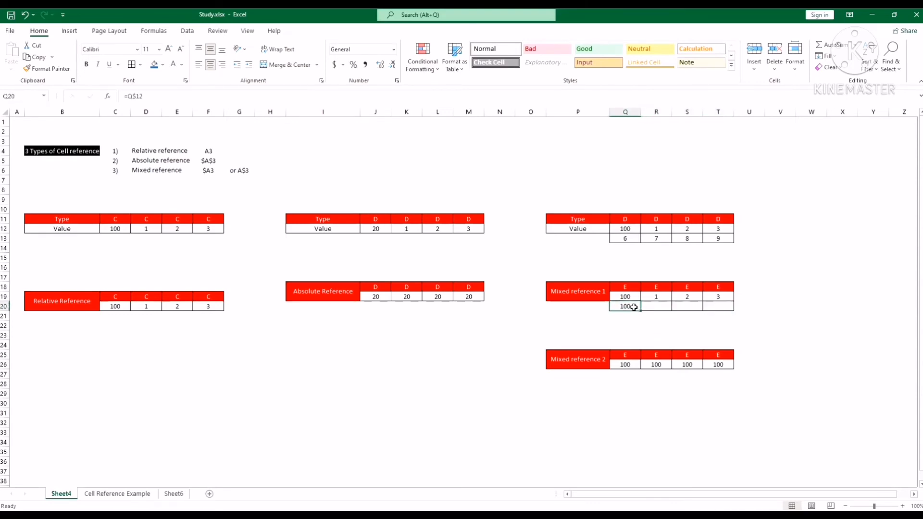
pyautogui.press('Delete')
# Step: Fill Q19's row-locked formula across and down to T20, and extend the row 20 formulas down into row 21
pyautogui.click(635, 297)
pyautogui.moveTo(641, 302); pyautogui.dragTo(722, 308)
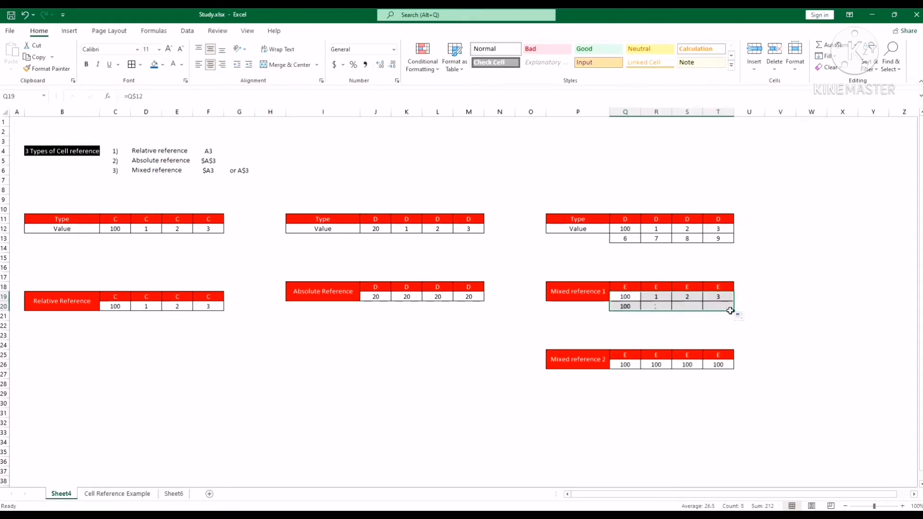
pyautogui.click(634, 306)
pyautogui.moveTo(640, 307)
pyautogui.mouseDown()
pyautogui.moveTo(707, 304)
pyautogui.moveTo(741, 319)
pyautogui.mouseUp()
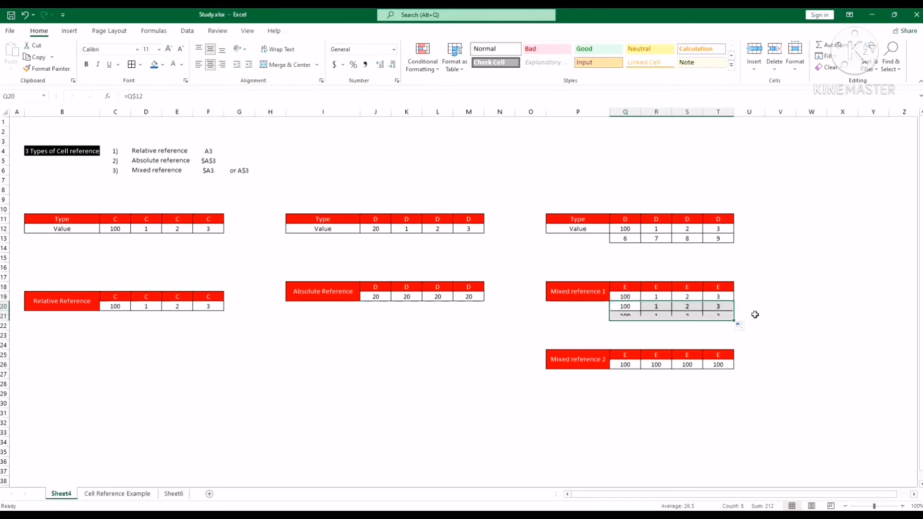
pyautogui.click(780, 306)
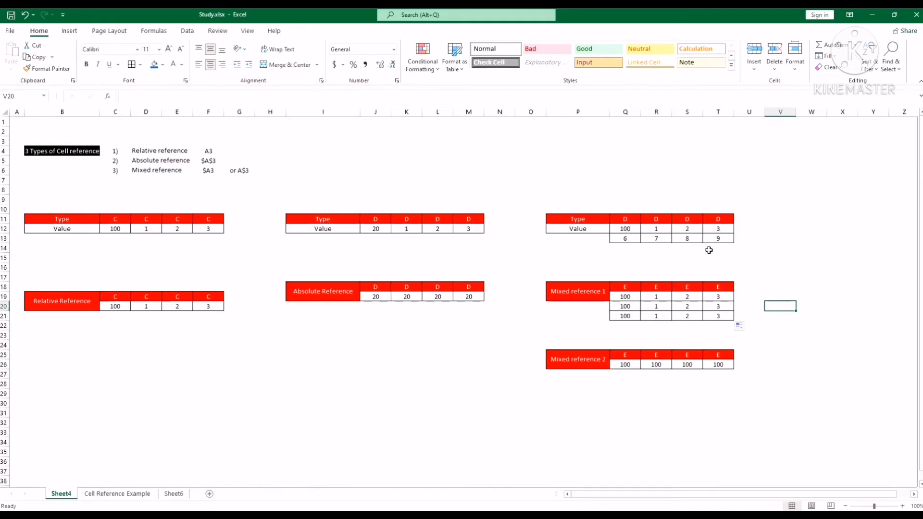
# Step: Undo the fills in rows 20 and 21 of the Mixed reference 1 table, and reselect Q19
pyautogui.click(627, 297)
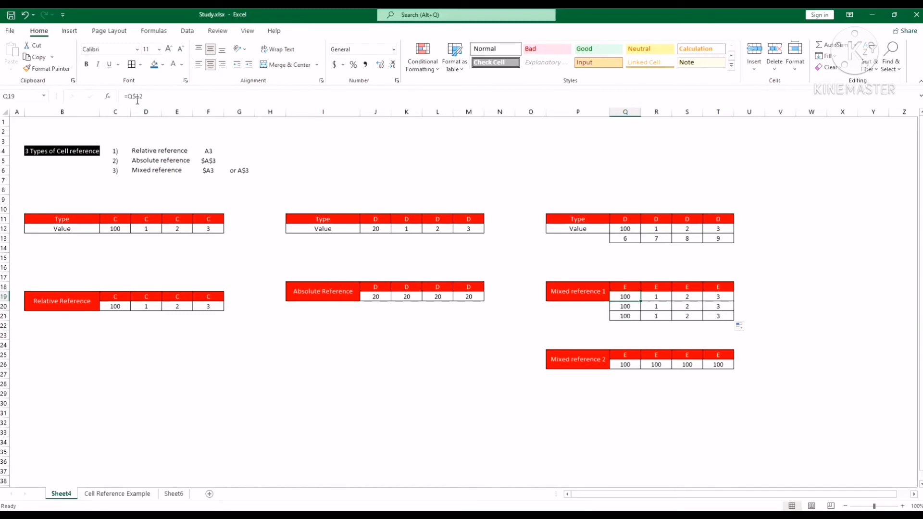
pyautogui.hotkey('ctrl', 'z')
pyautogui.hotkey('ctrl', 'z')
pyautogui.hotkey('ctrl', 'z')
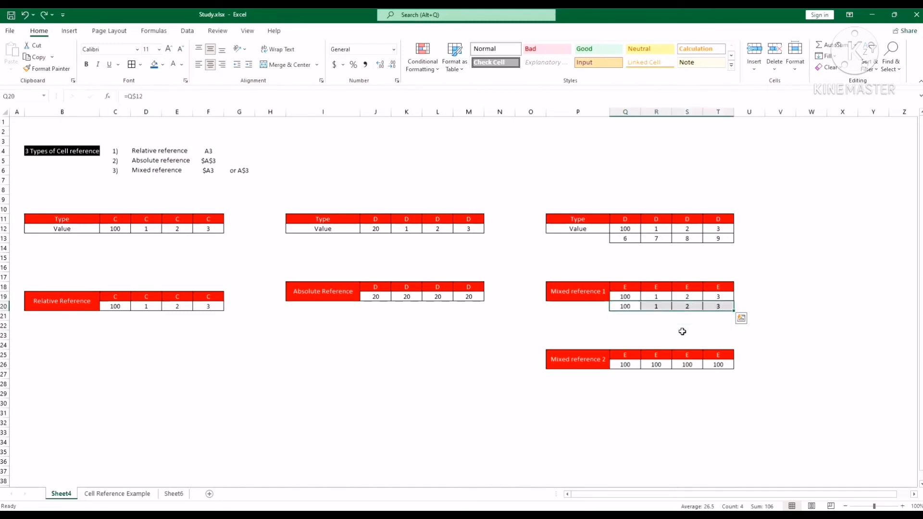
pyautogui.click(755, 319)
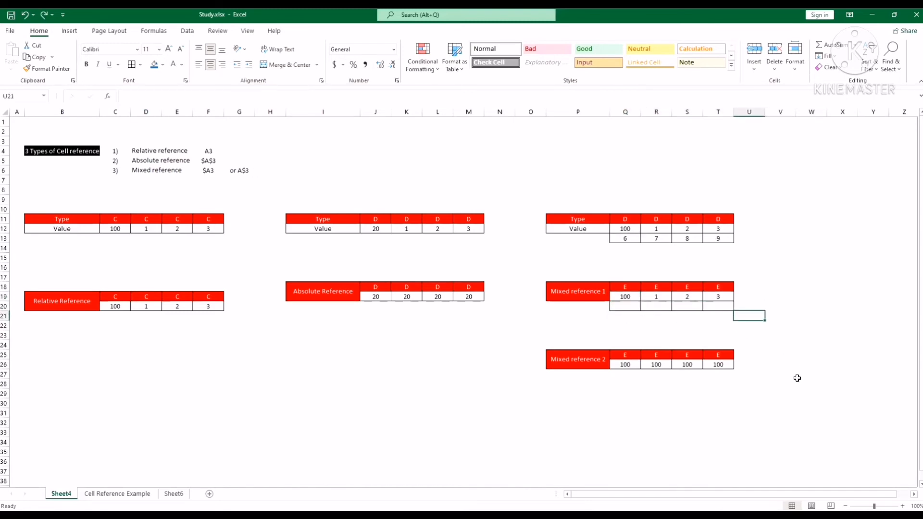
pyautogui.click(630, 298)
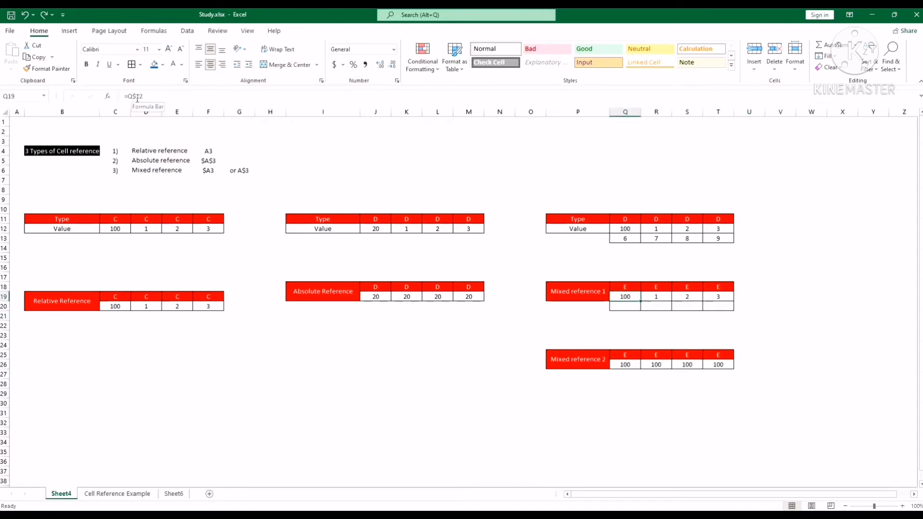
# Step: Enter the formula =Q12 in cell Q27 below the Mixed reference 2 table
pyautogui.click(627, 375)
pyautogui.click(512, 92)
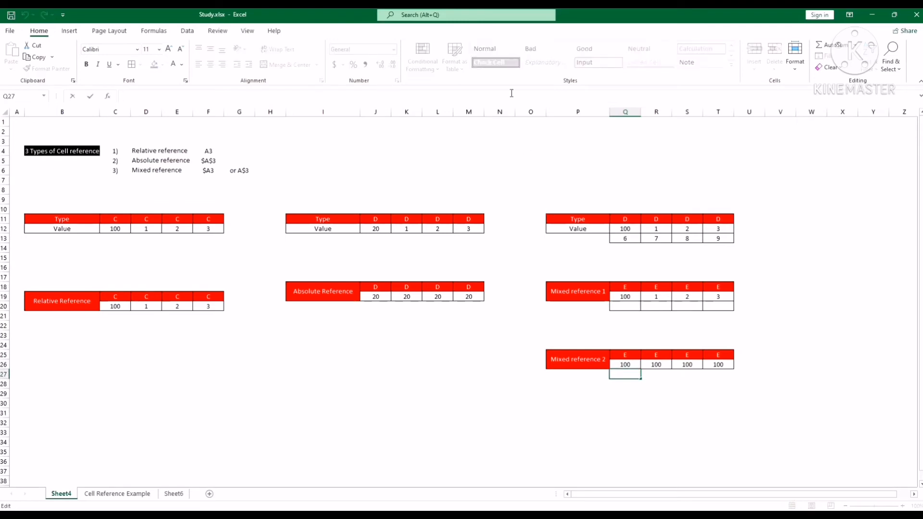
pyautogui.write('=')
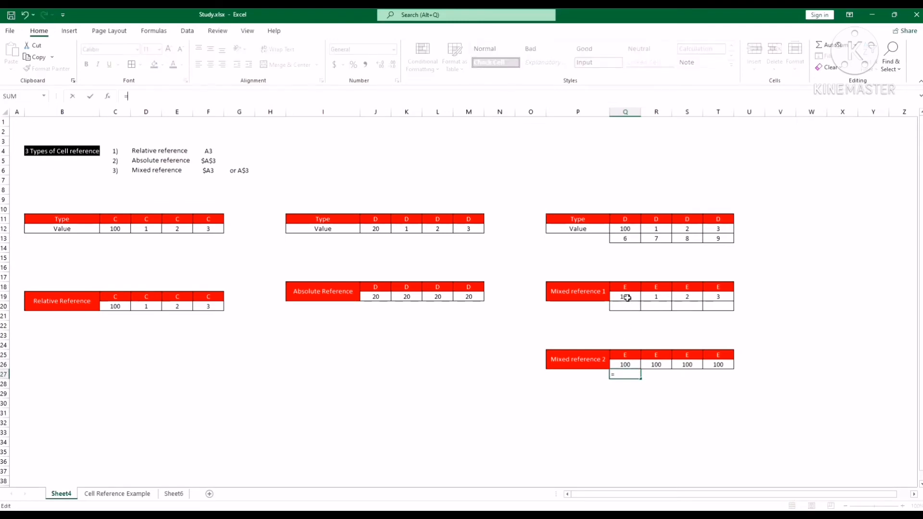
pyautogui.click(627, 229)
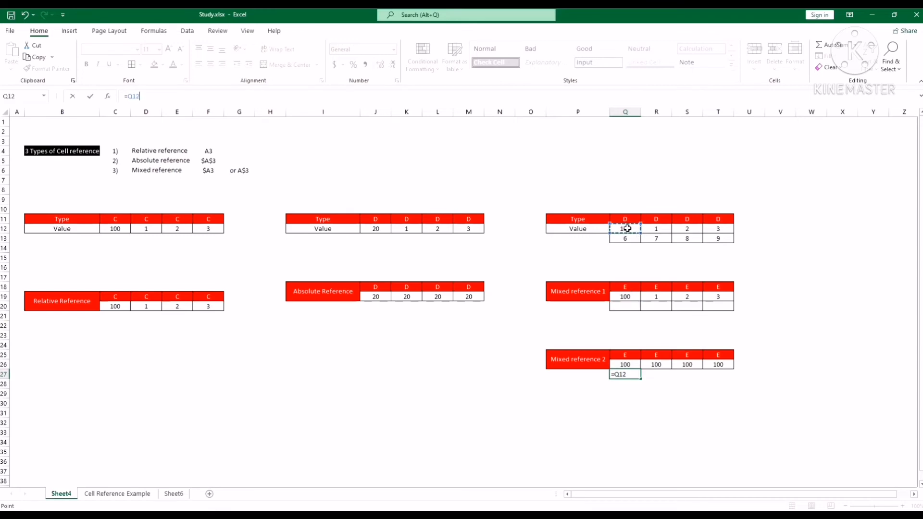
pyautogui.press('Return')
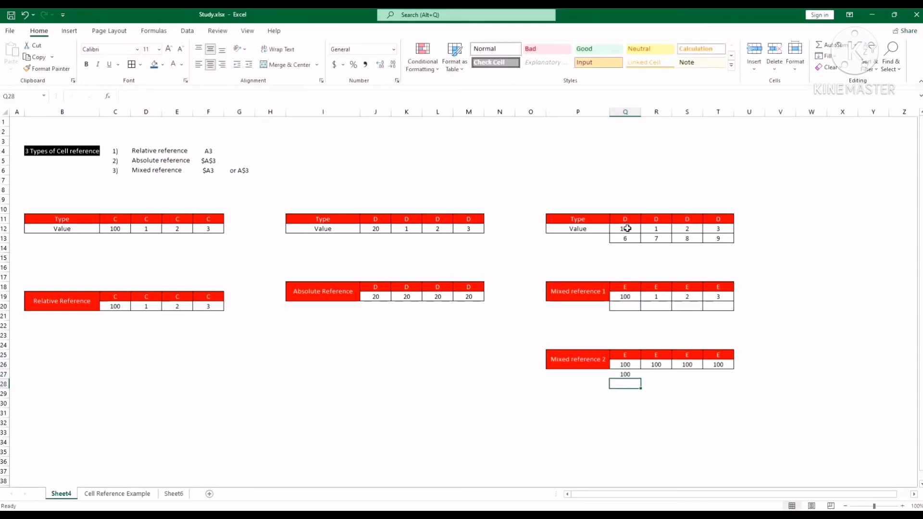
# Step: Lock the column in Q27's formula so it reads =$Q12
pyautogui.click(625, 376)
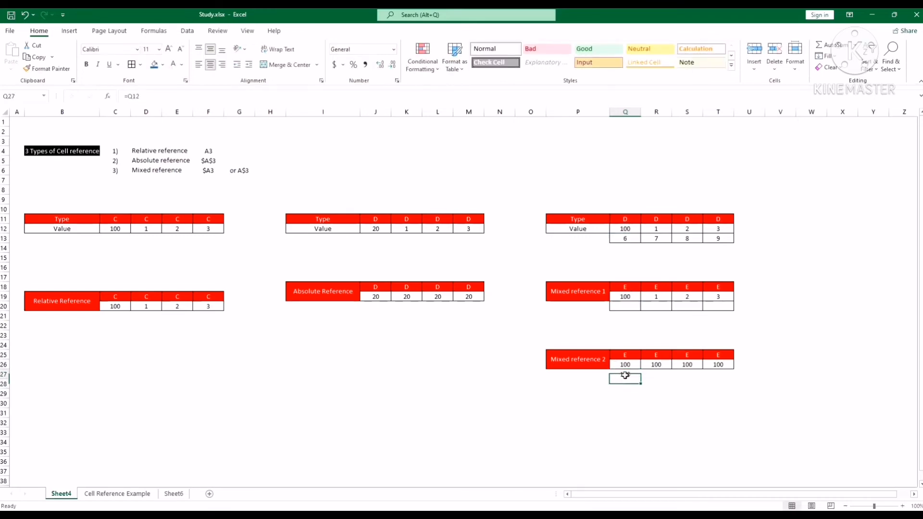
pyautogui.click(128, 96)
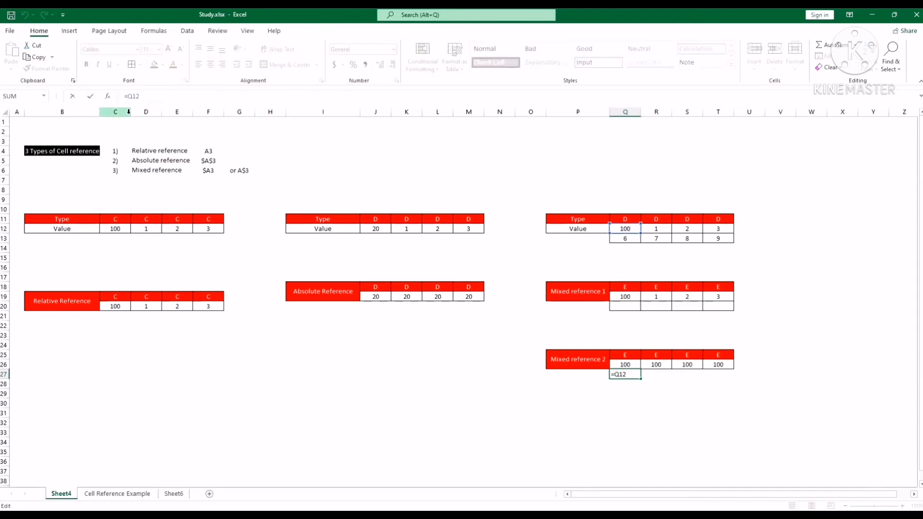
pyautogui.write('$')
pyautogui.press('Return')
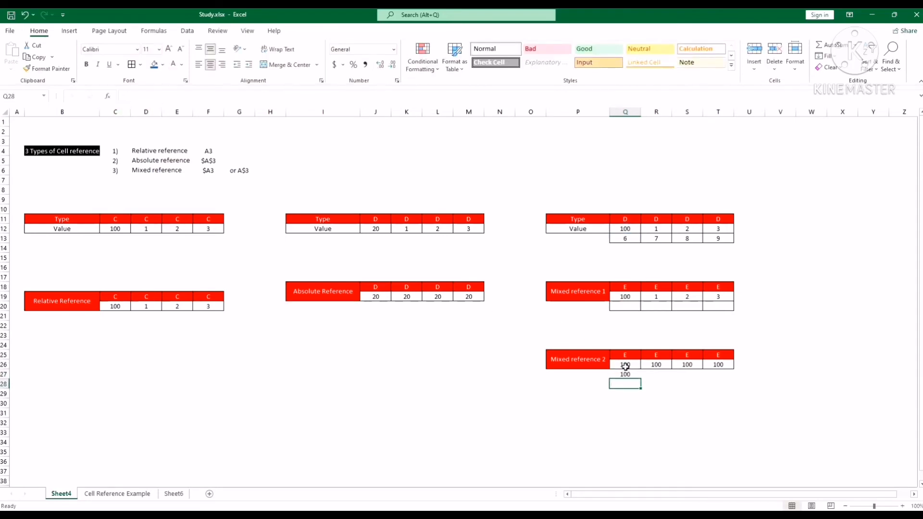
# Step: Clear the existing values in Q26:T26, and fill the column-locked formula from Q27 across to T27
pyautogui.moveTo(626, 366); pyautogui.dragTo(712, 363)
pyautogui.press('Delete')
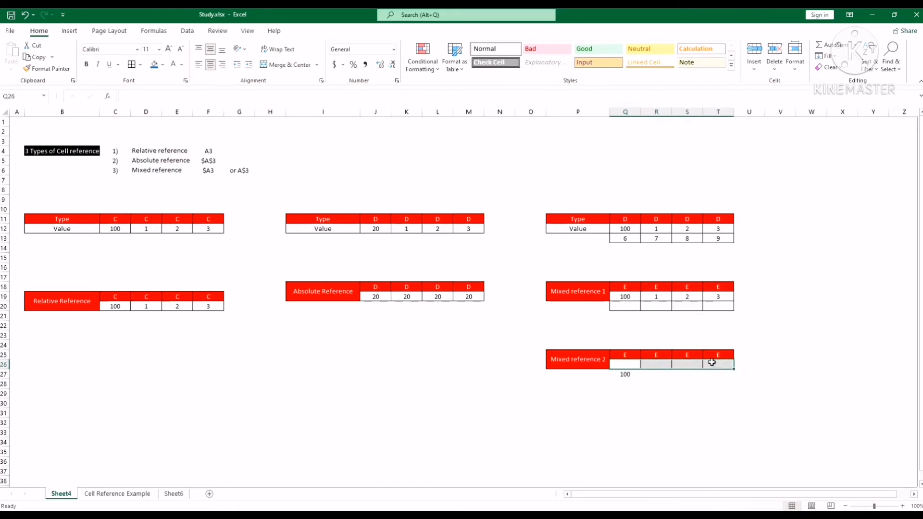
pyautogui.click(626, 374)
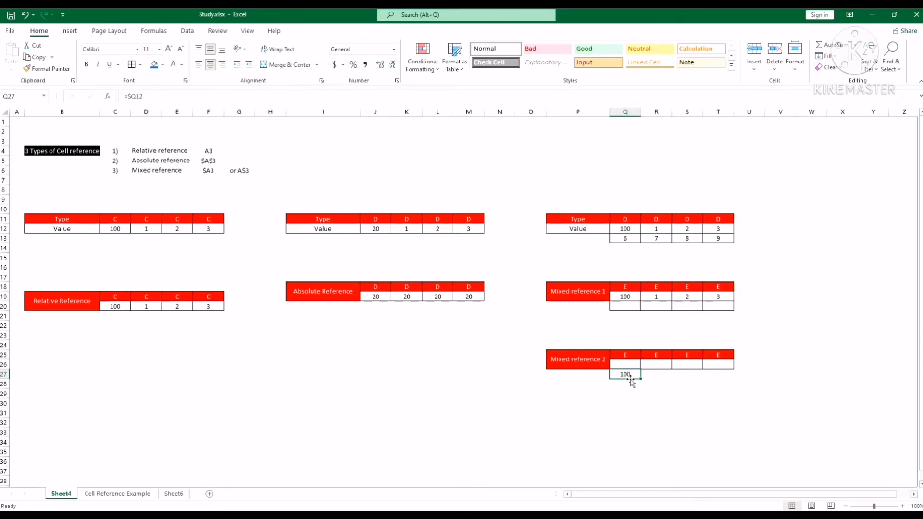
pyautogui.moveTo(641, 380); pyautogui.dragTo(733, 377)
pyautogui.click(764, 374)
pyautogui.click(717, 376)
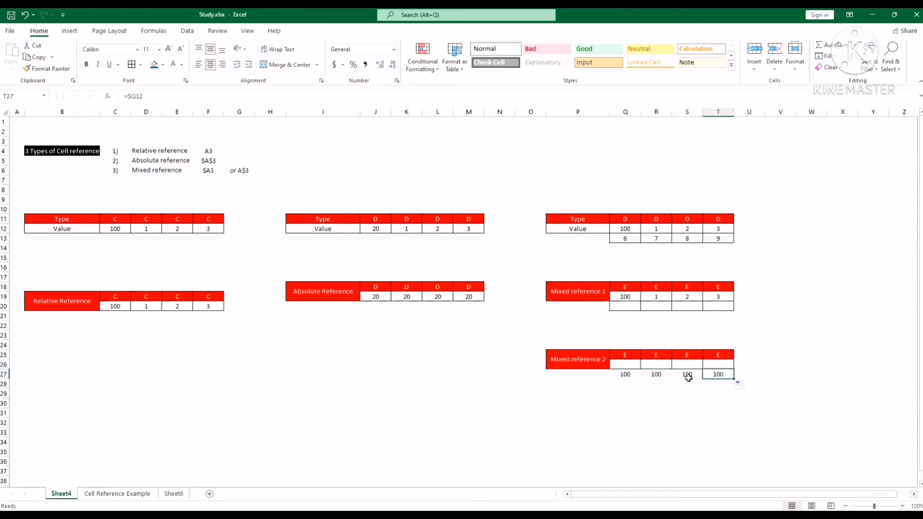
# Step: Check the filled formulas in row 27 under Mixed reference 2, and clear the contents of Q27:T27
pyautogui.click(690, 375)
pyautogui.click(655, 376)
pyautogui.click(624, 375)
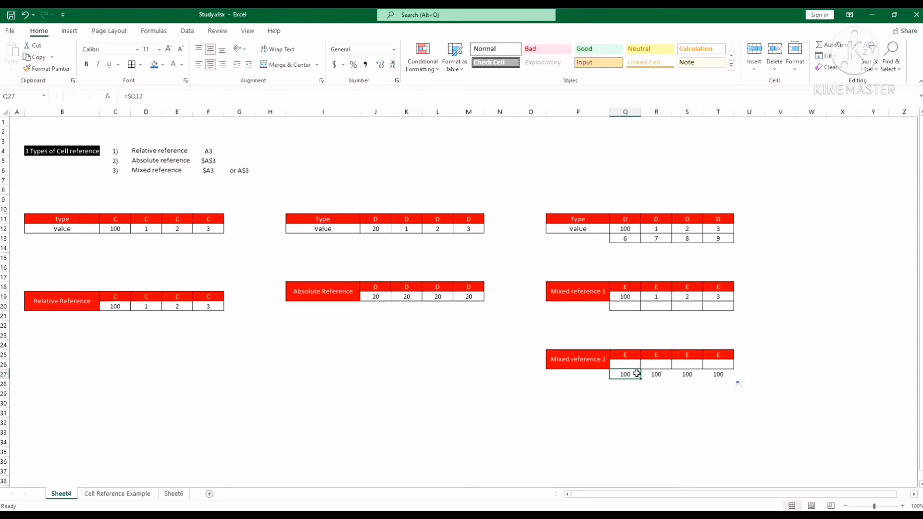
pyautogui.moveTo(631, 376); pyautogui.dragTo(725, 380)
pyautogui.press('Escape')
pyautogui.moveTo(640, 378); pyautogui.dragTo(717, 374)
pyautogui.press('Delete')
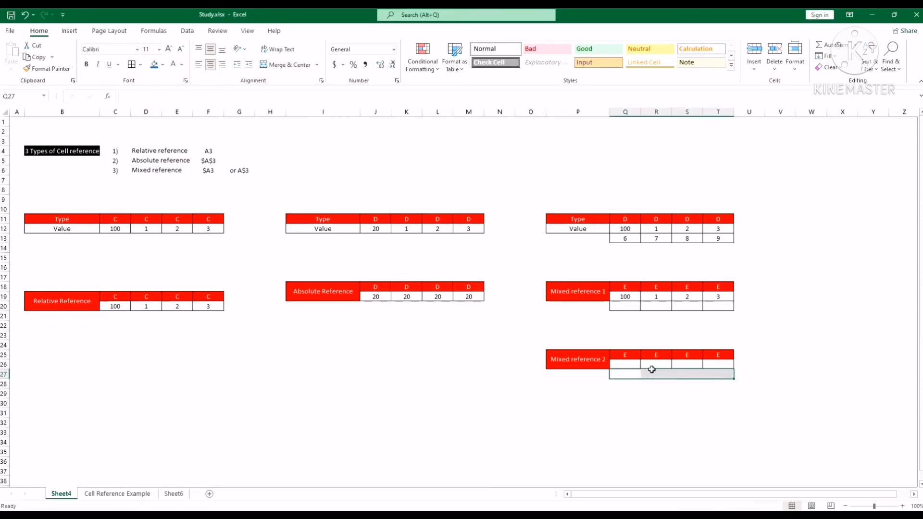
# Step: Enter the column-locked mixed reference =$Q12 in cell Q26 of the Mixed reference 2 table
pyautogui.click(631, 364)
pyautogui.click(552, 96)
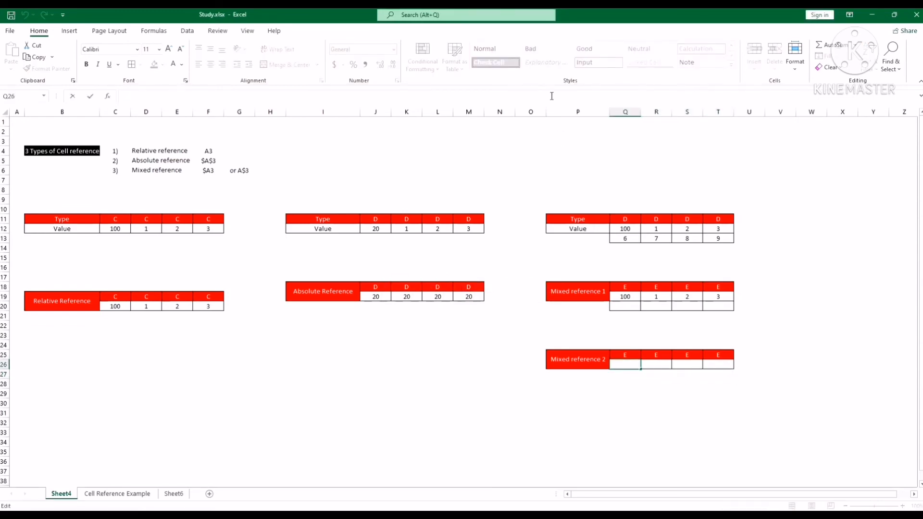
pyautogui.write('=')
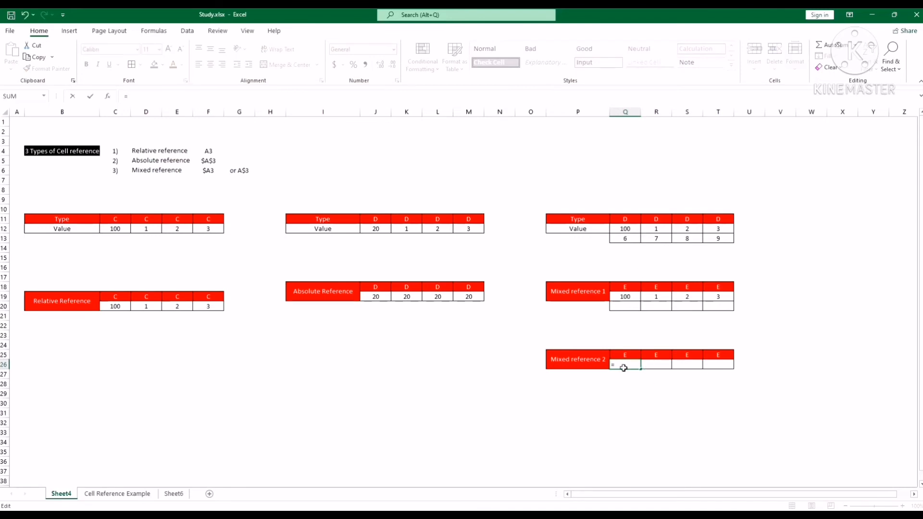
pyautogui.click(630, 231)
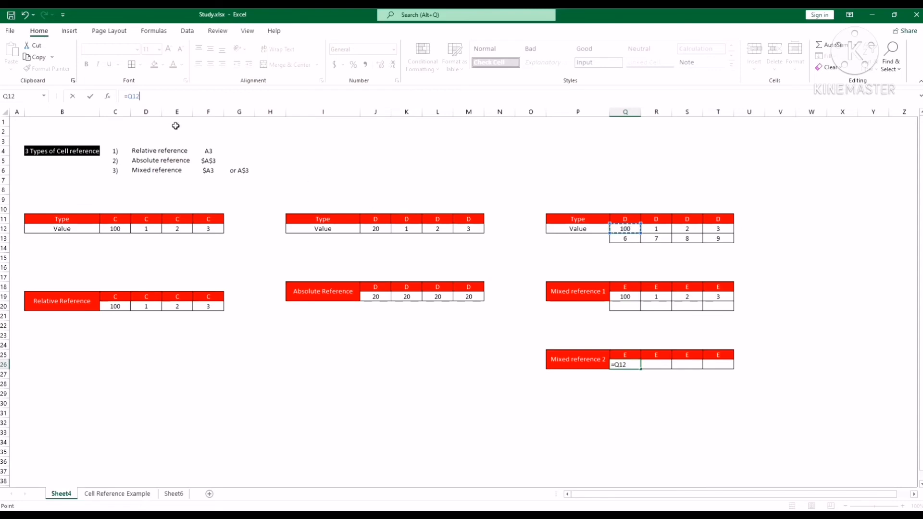
pyautogui.click(129, 98)
pyautogui.write('$')
pyautogui.press('Return')
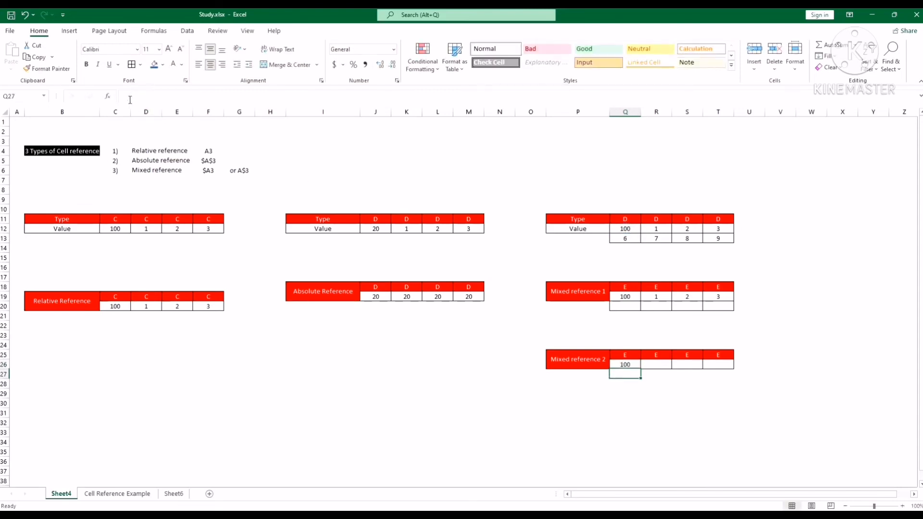
# Step: Fill the formula from Q26 across to T26 and down one row, covering Q26:T27
pyautogui.click(633, 366)
pyautogui.moveTo(641, 370); pyautogui.dragTo(732, 369)
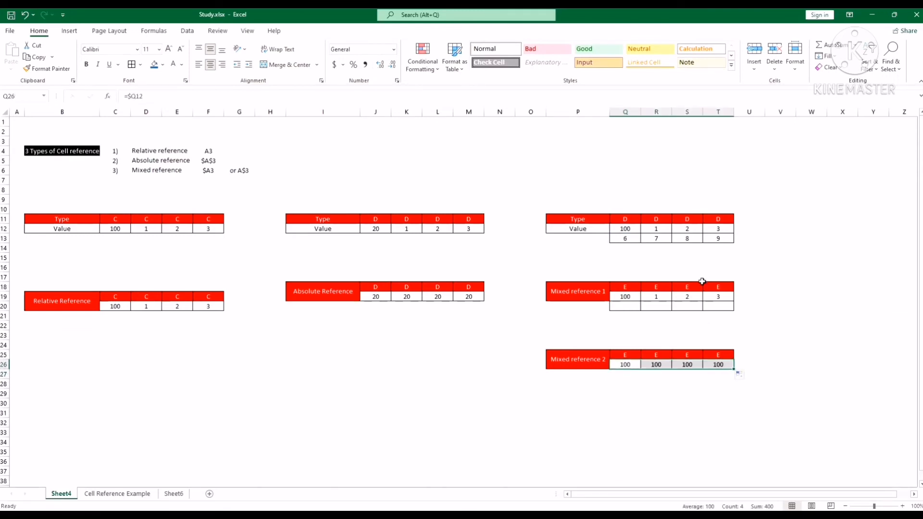
pyautogui.click(633, 366)
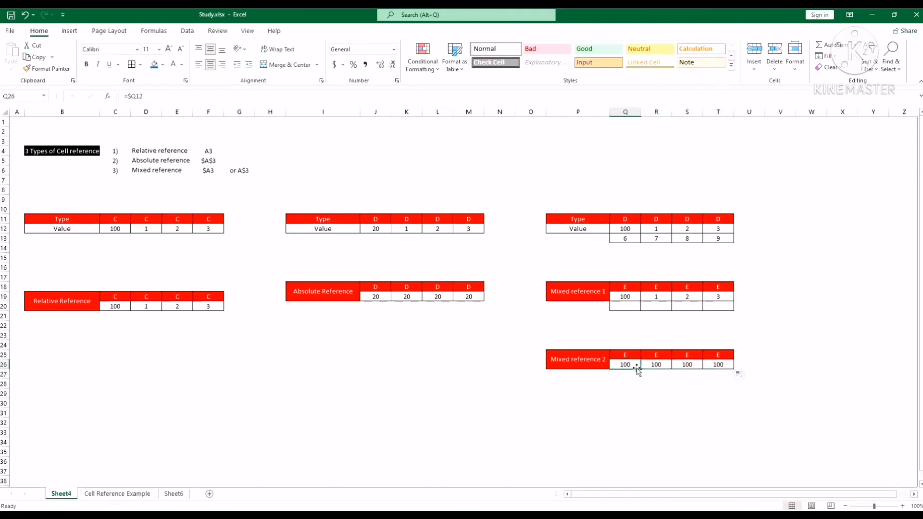
pyautogui.moveTo(640, 370); pyautogui.dragTo(642, 378)
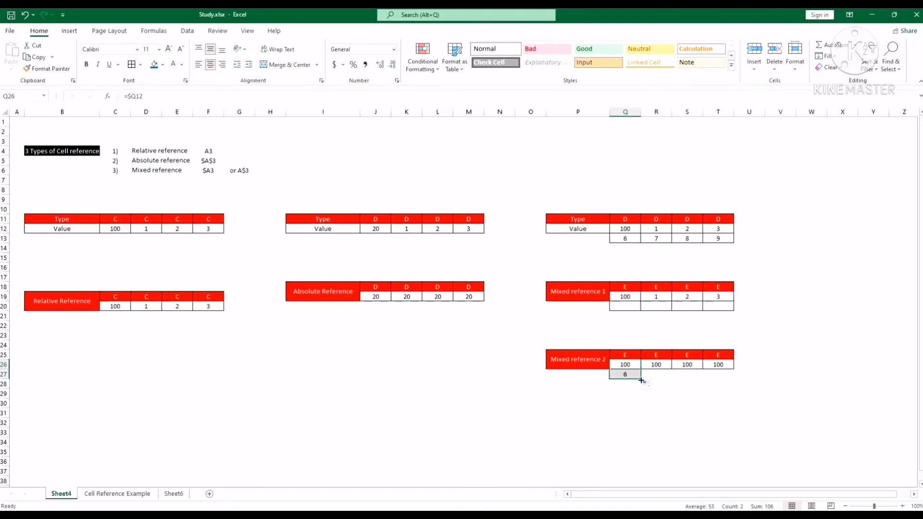
pyautogui.moveTo(641, 381); pyautogui.dragTo(729, 380)
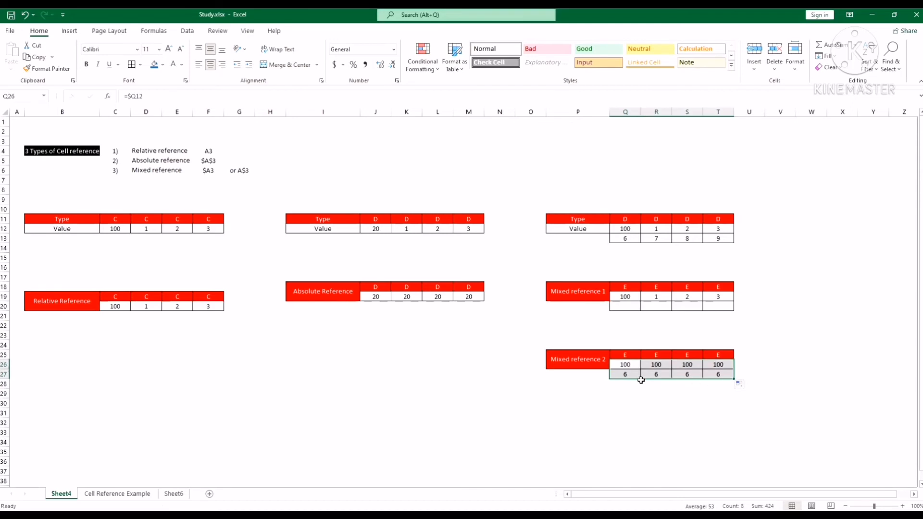
# Step: Examine column Q and the formula in Q26, and review the cell reference heading and the source values in C12 and D12
pyautogui.click(624, 107)
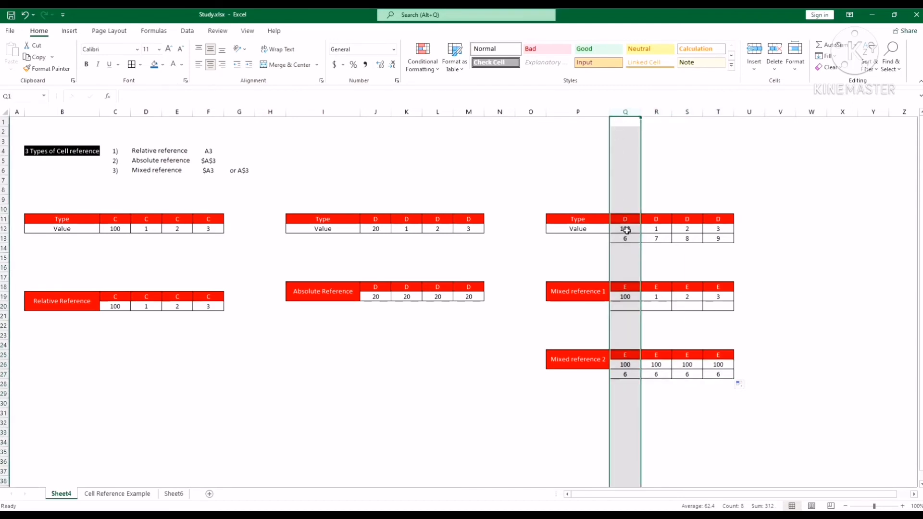
pyautogui.click(626, 367)
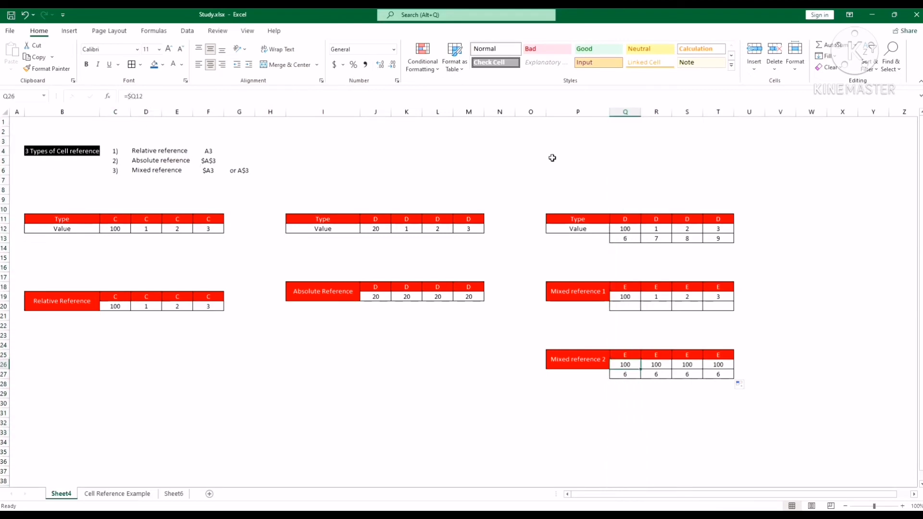
pyautogui.click(623, 112)
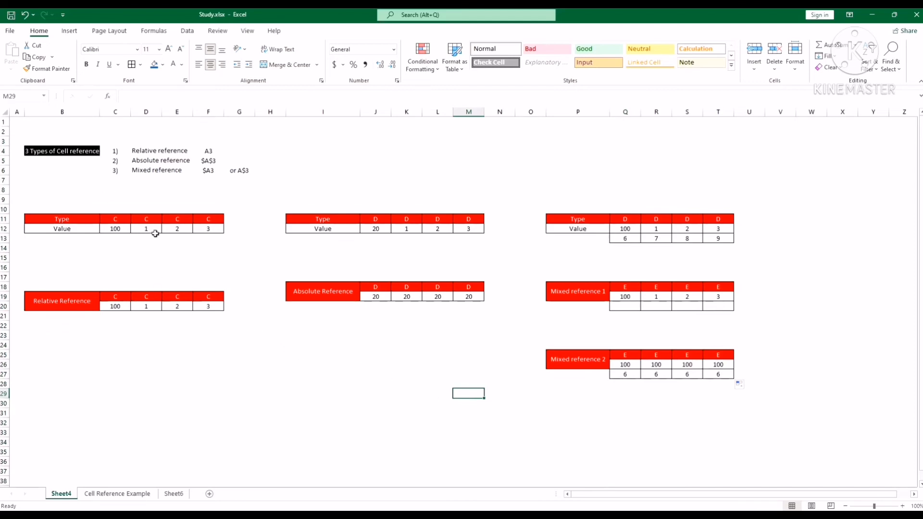
pyautogui.click(82, 153)
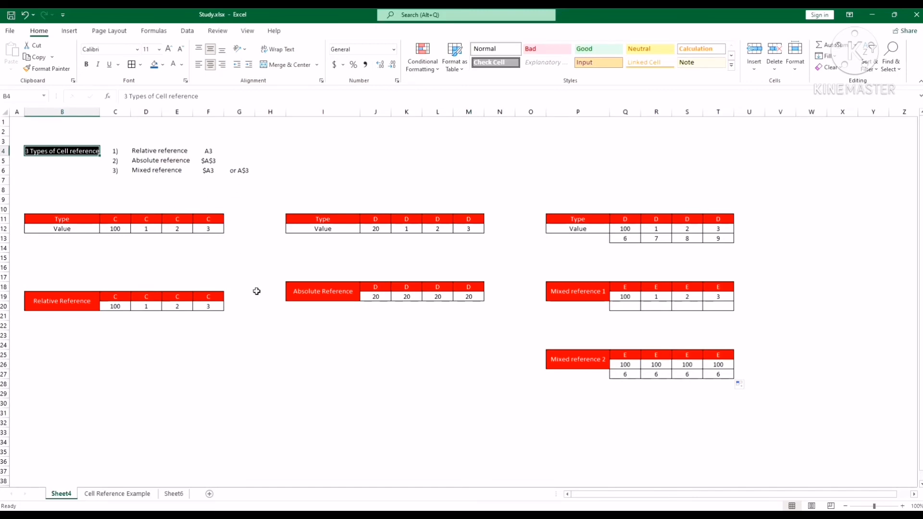
pyautogui.click(121, 230)
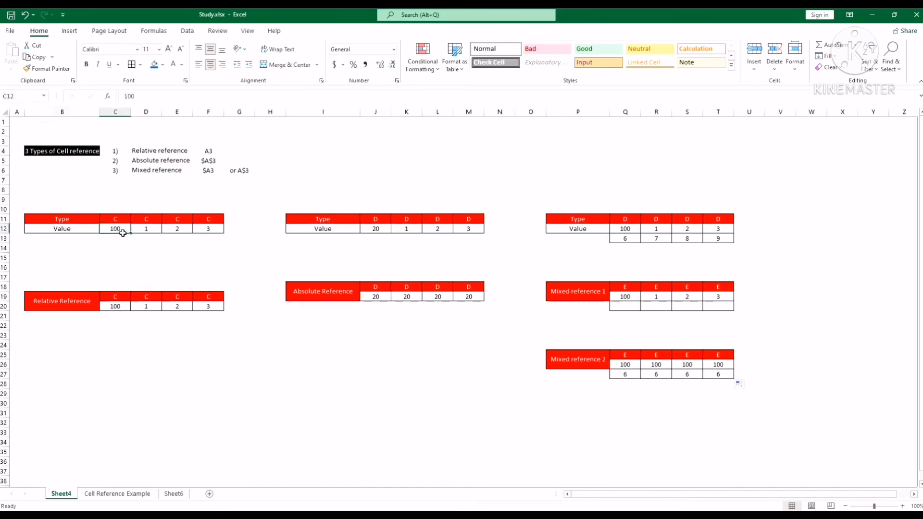
pyautogui.click(145, 229)
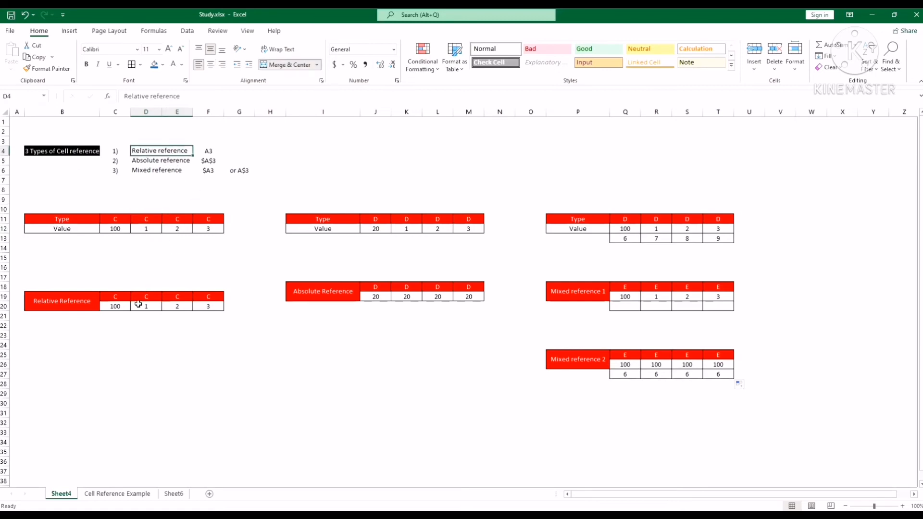
pyautogui.press('Escape')
# Step: Trace the precedents of each formula in C20:F20 of the Relative Reference table
pyautogui.click(153, 32)
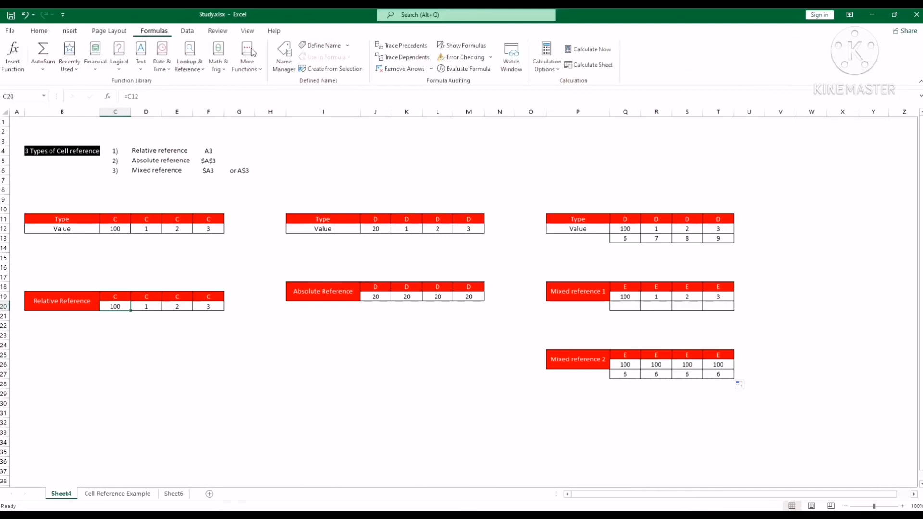
pyautogui.click(411, 48)
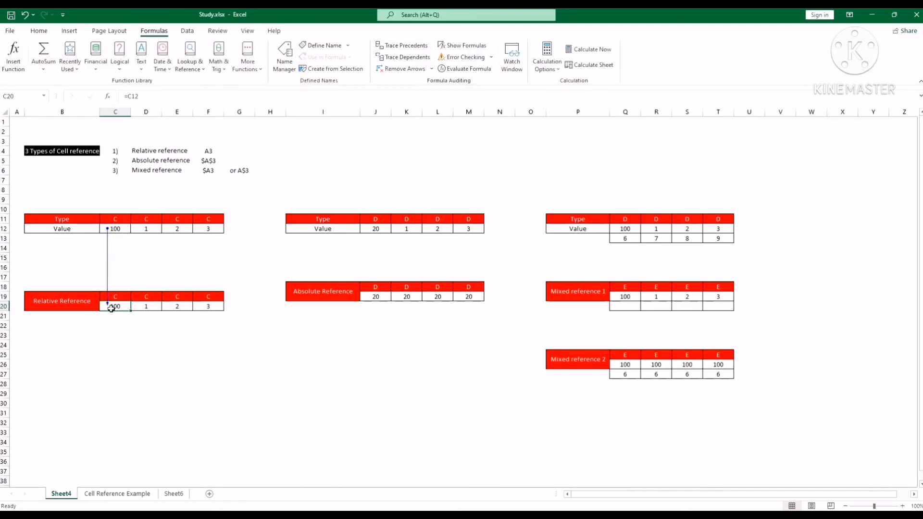
pyautogui.click(146, 307)
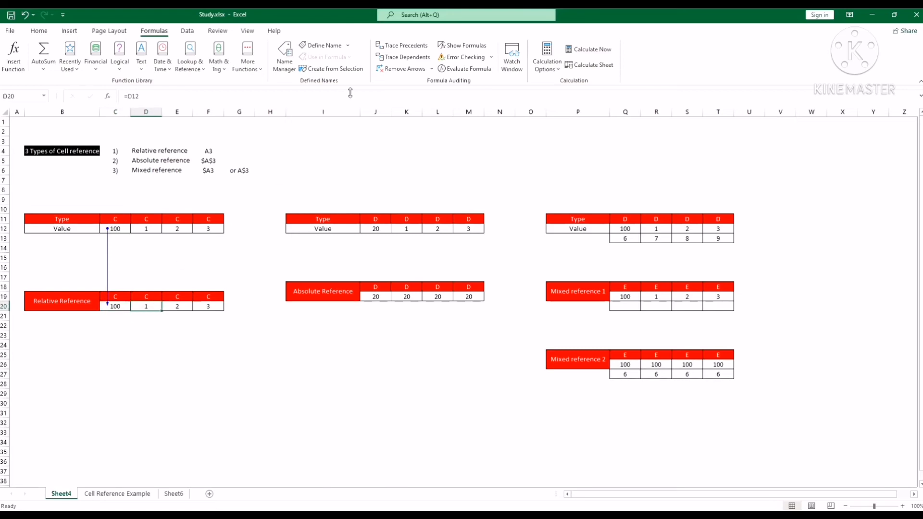
pyautogui.click(407, 47)
pyautogui.click(178, 306)
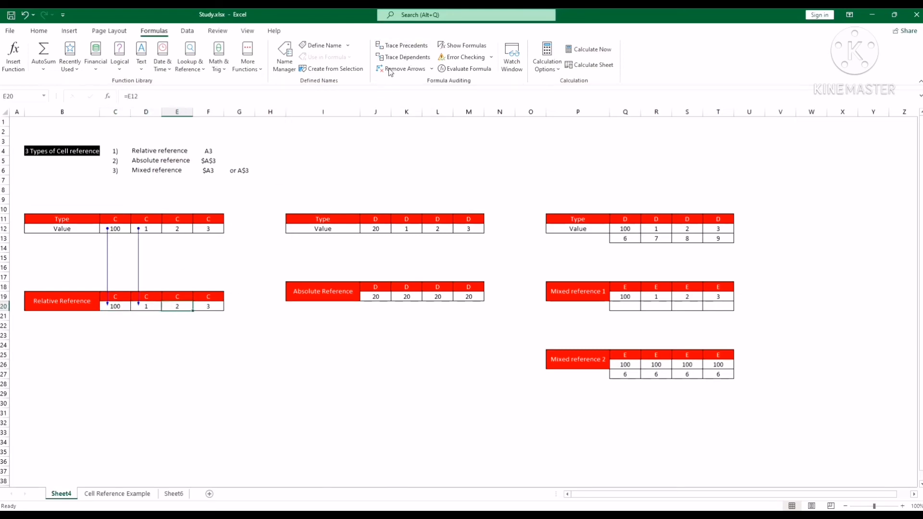
pyautogui.click(405, 45)
pyautogui.click(217, 307)
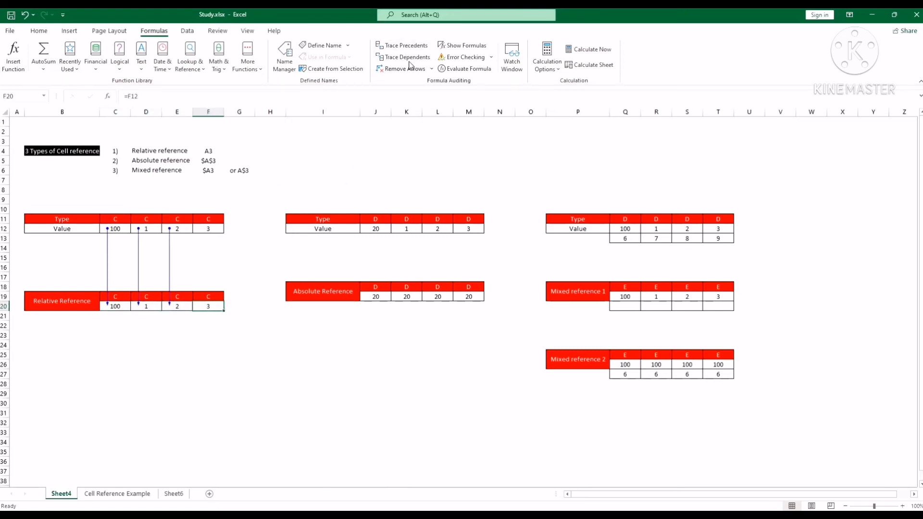
pyautogui.click(410, 47)
# Step: Trace the precedents of each formula in J19:M19 of the Absolute Reference table
pyautogui.click(376, 296)
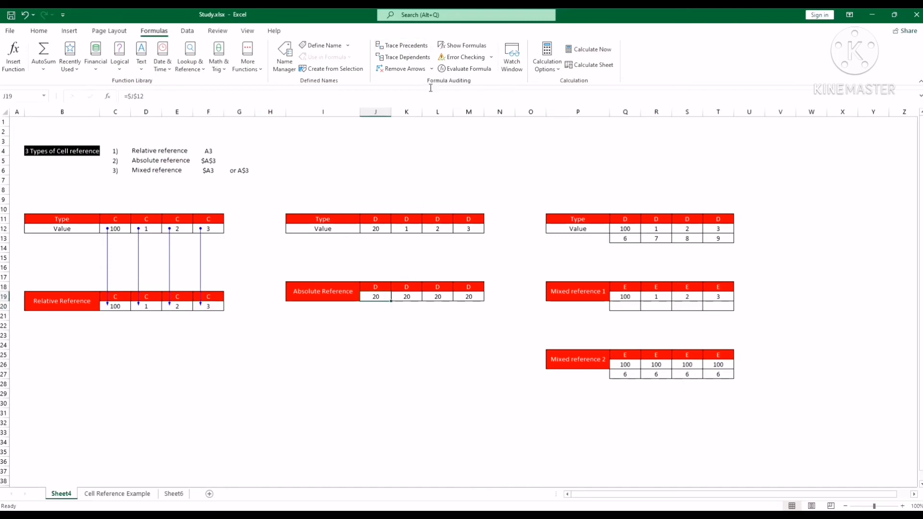
pyautogui.click(406, 46)
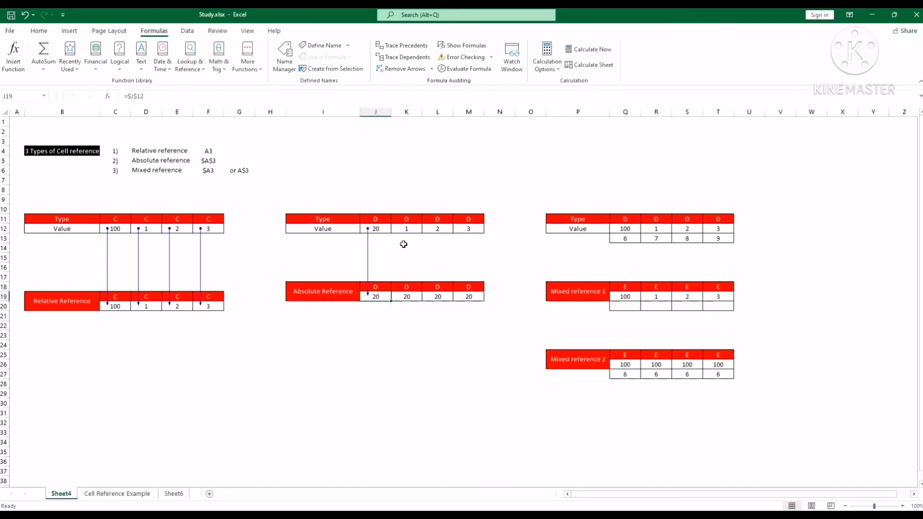
pyautogui.click(412, 296)
pyautogui.click(407, 46)
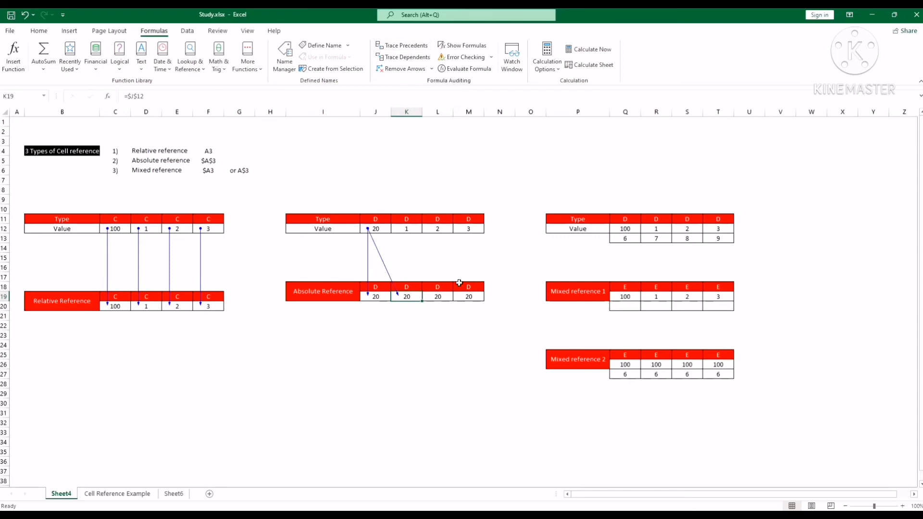
pyautogui.click(437, 294)
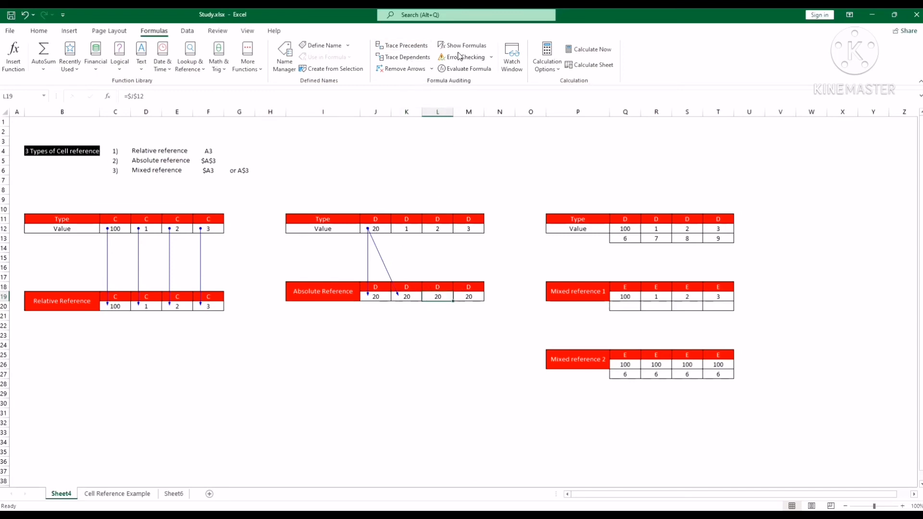
pyautogui.click(420, 48)
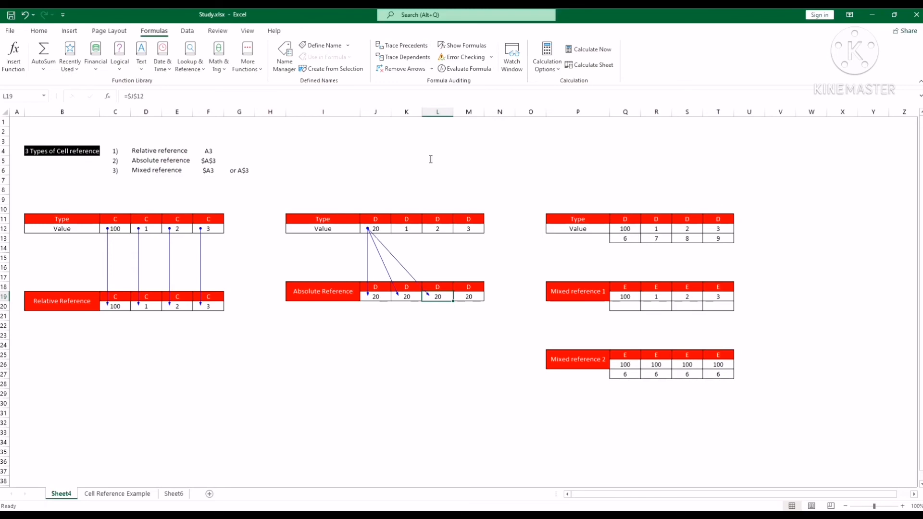
pyautogui.click(469, 297)
pyautogui.click(405, 47)
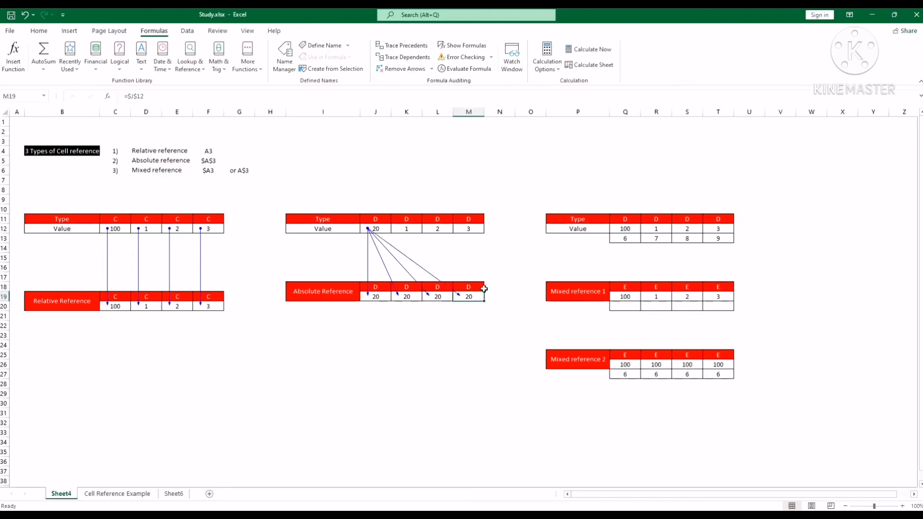
# Step: Trace the precedents of Q19, R19 and S19 in the Mixed reference 1 table
pyautogui.click(772, 321)
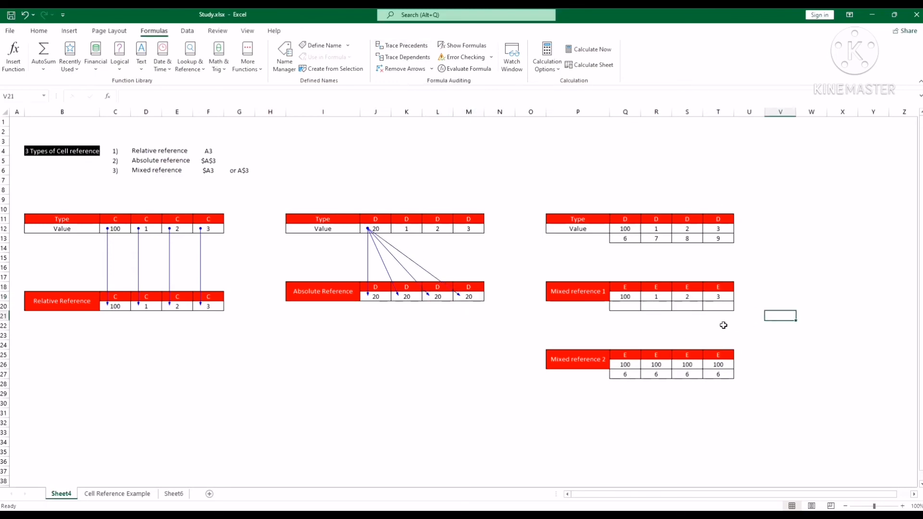
pyautogui.click(637, 297)
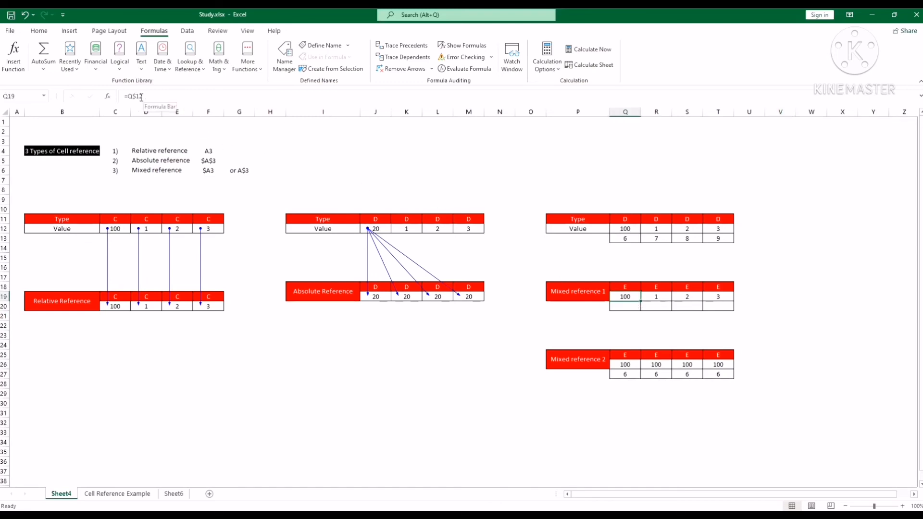
pyautogui.click(402, 45)
pyautogui.click(658, 295)
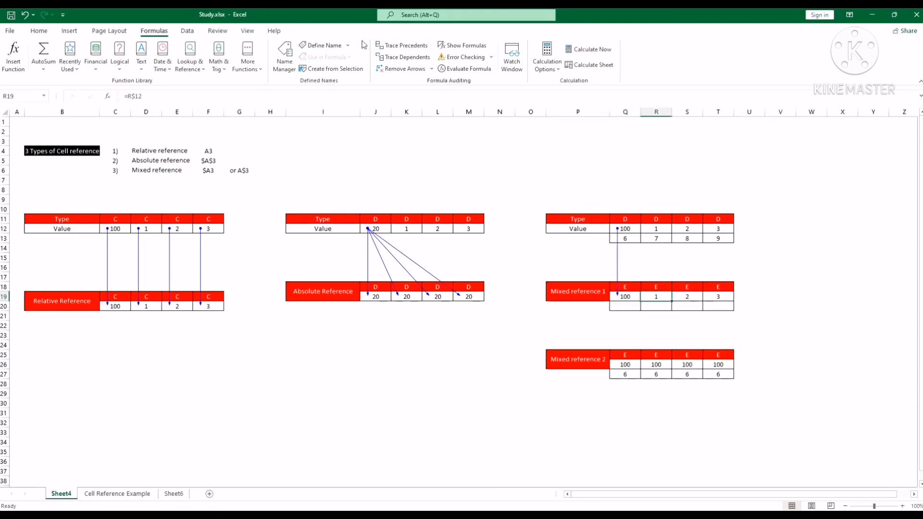
pyautogui.click(409, 46)
pyautogui.click(691, 295)
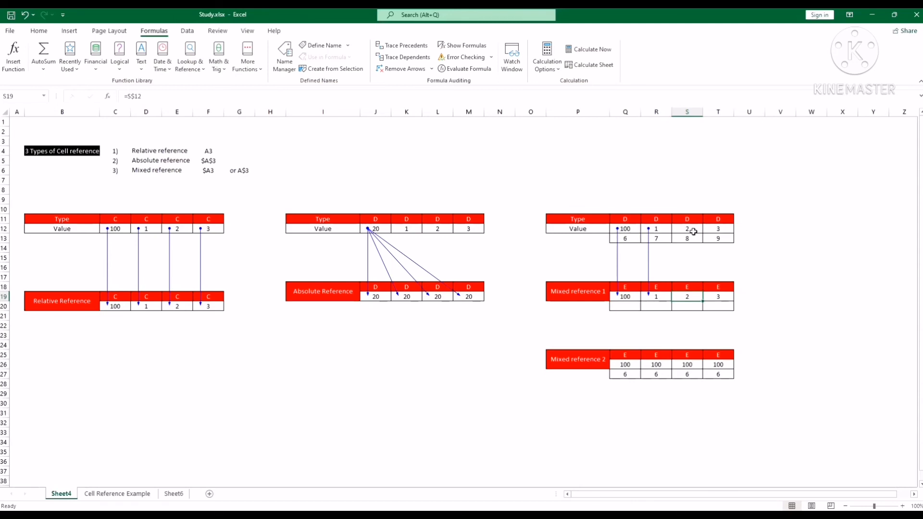
pyautogui.click(404, 45)
# Step: Trace the precedents of Q27, and remove all trace arrows from the sheet
pyautogui.click(595, 440)
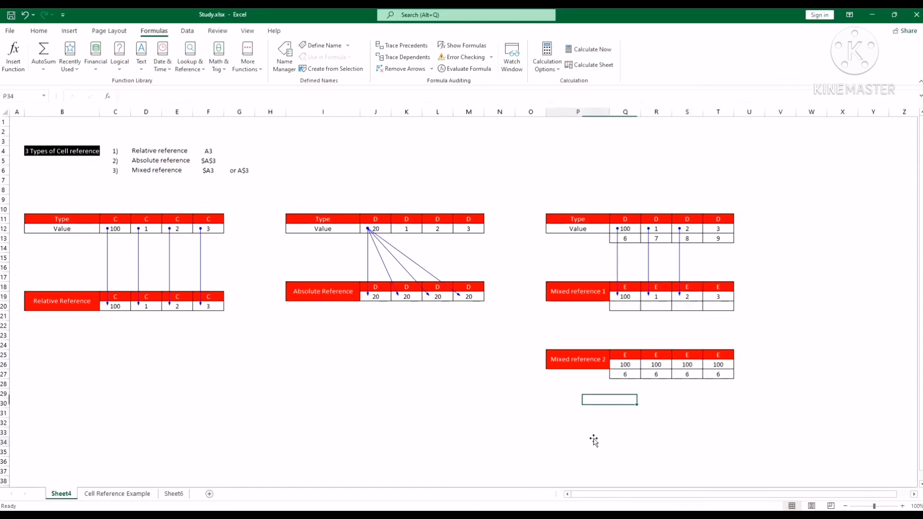
pyautogui.click(628, 376)
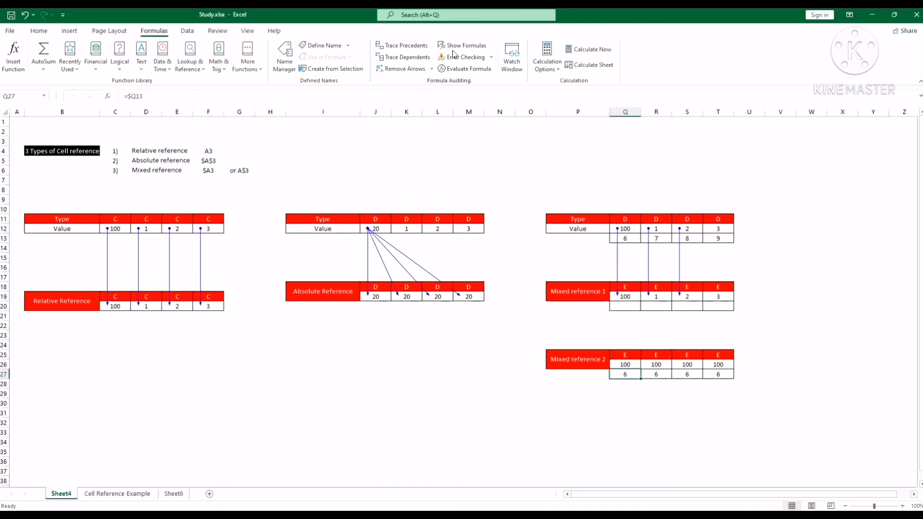
pyautogui.click(407, 47)
pyautogui.click(399, 69)
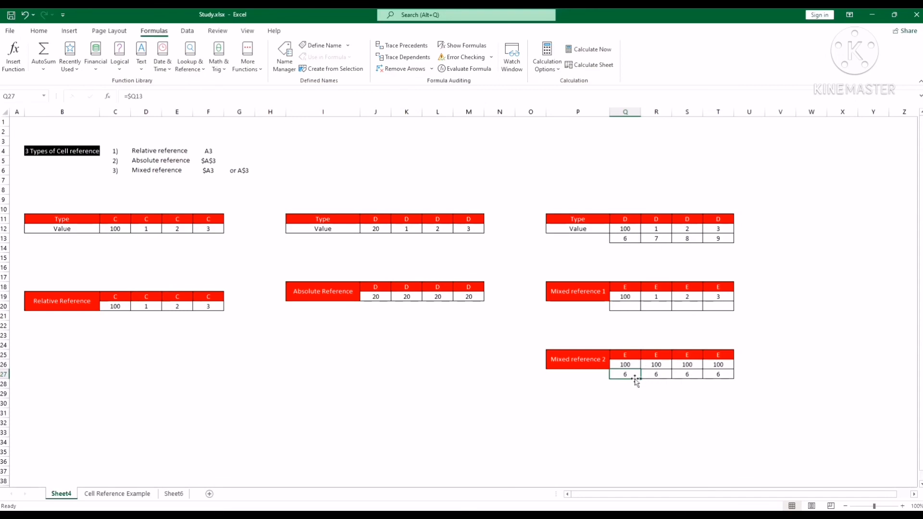
# Step: Trace the precedents of Q27 and of each formula in Q26:T26 of Mixed reference 2, and remove all trace arrows
pyautogui.click(410, 48)
pyautogui.click(624, 229)
pyautogui.click(635, 365)
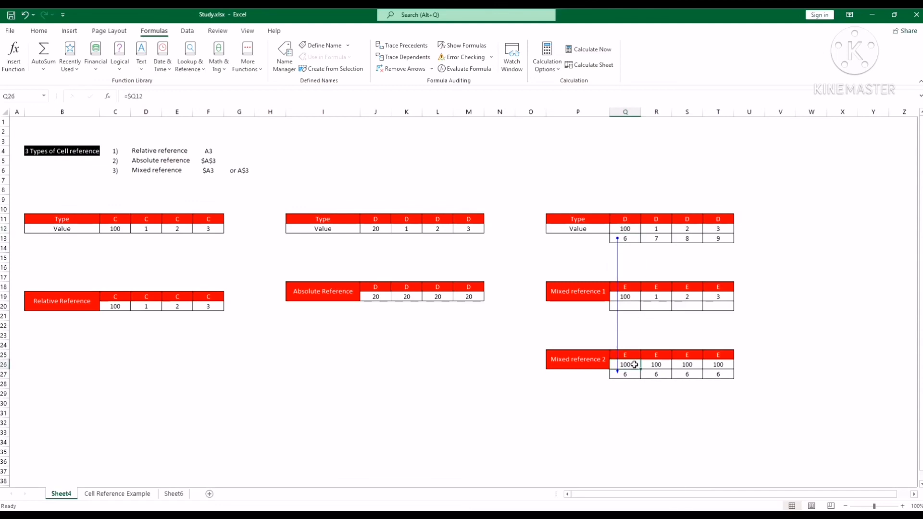
pyautogui.click(400, 48)
pyautogui.click(661, 367)
pyautogui.click(417, 48)
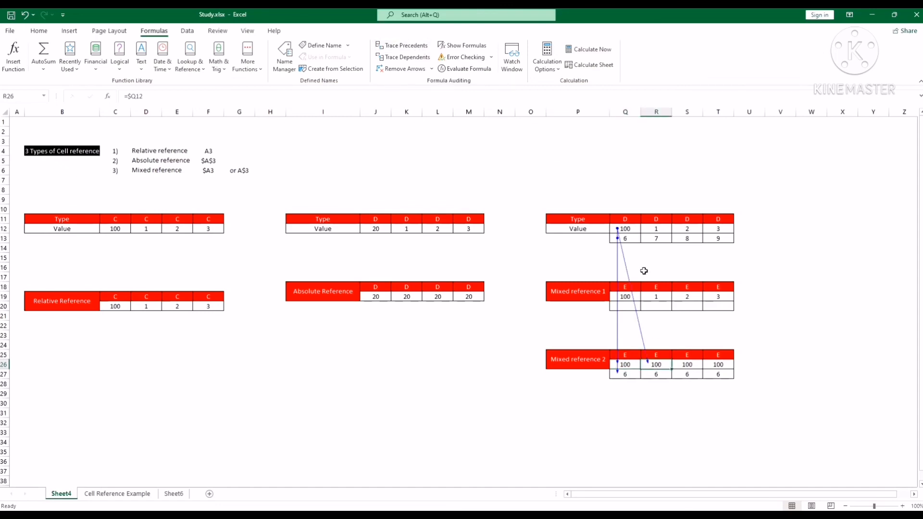
pyautogui.click(688, 364)
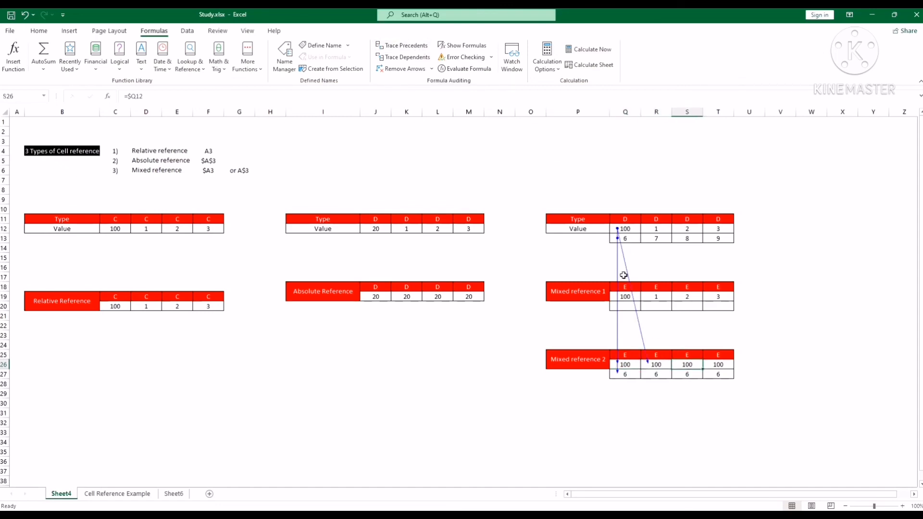
pyautogui.click(403, 47)
pyautogui.click(721, 367)
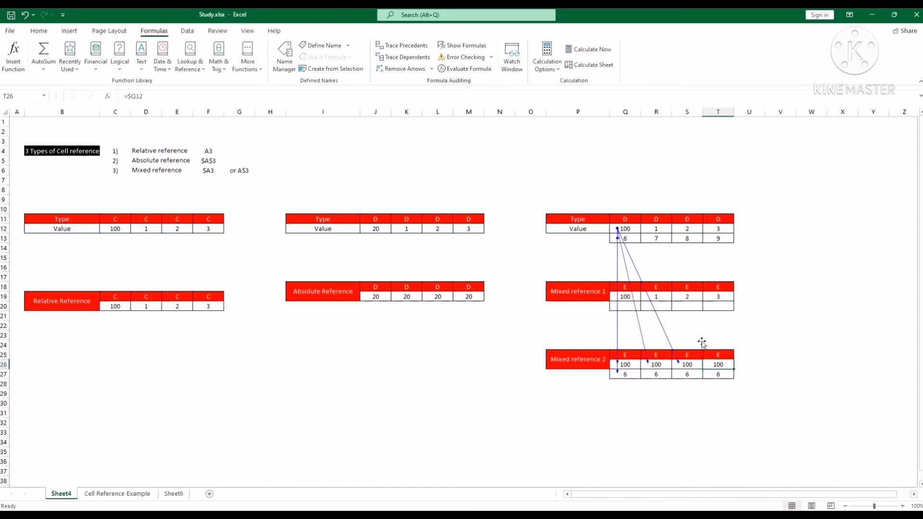
pyautogui.click(404, 48)
pyautogui.click(655, 375)
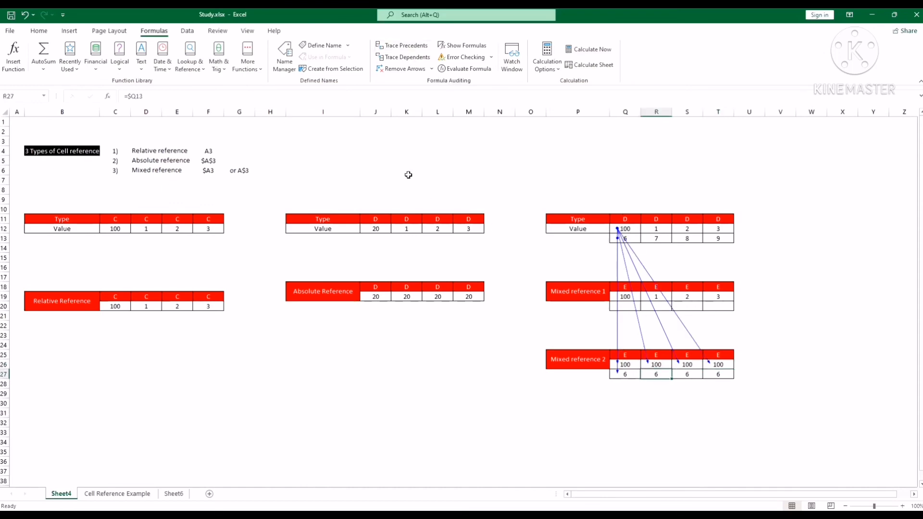
pyautogui.click(407, 70)
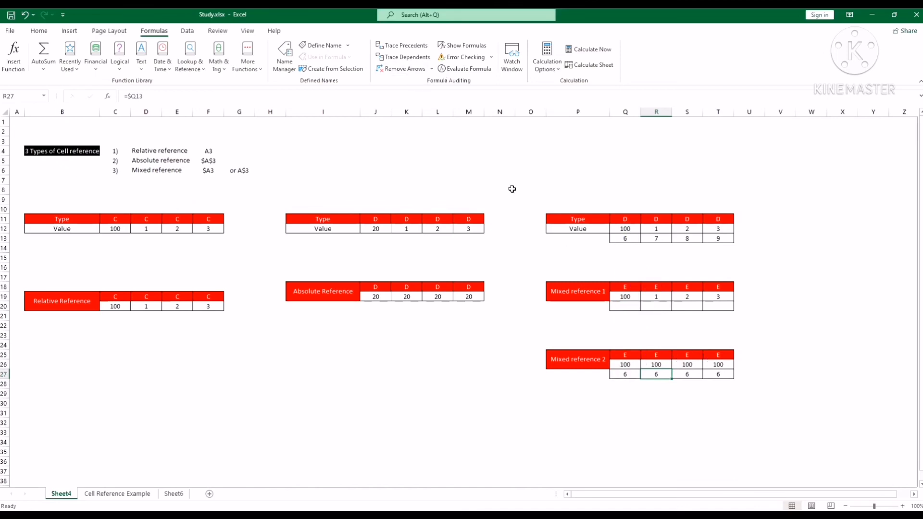
# Step: Trace the precedents of Q27, R27 and S27 in the Mixed reference 2 table, and clear the arrows from the sheet
pyautogui.click(634, 372)
pyautogui.click(403, 46)
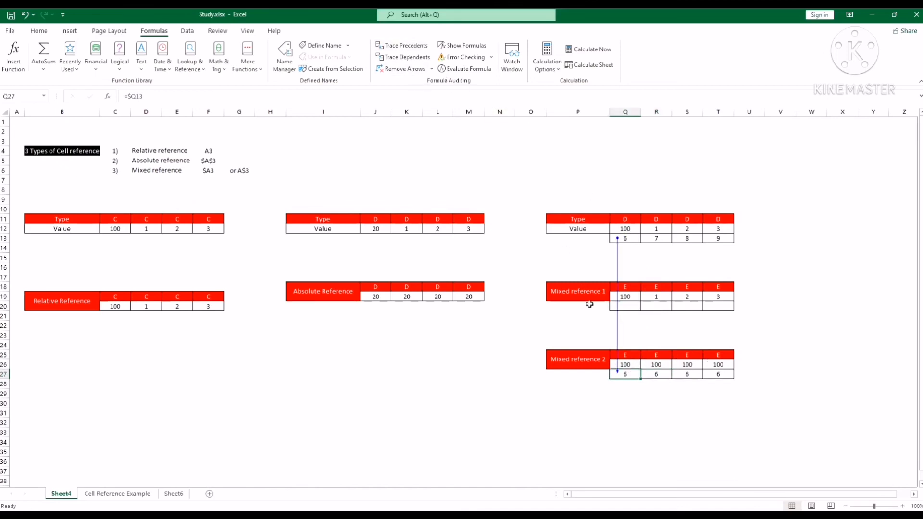
pyautogui.click(657, 374)
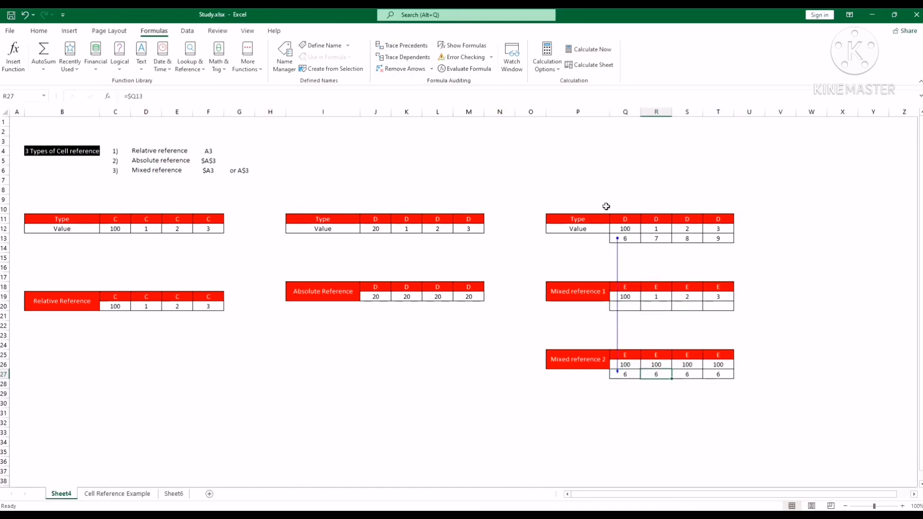
pyautogui.click(404, 48)
pyautogui.click(687, 375)
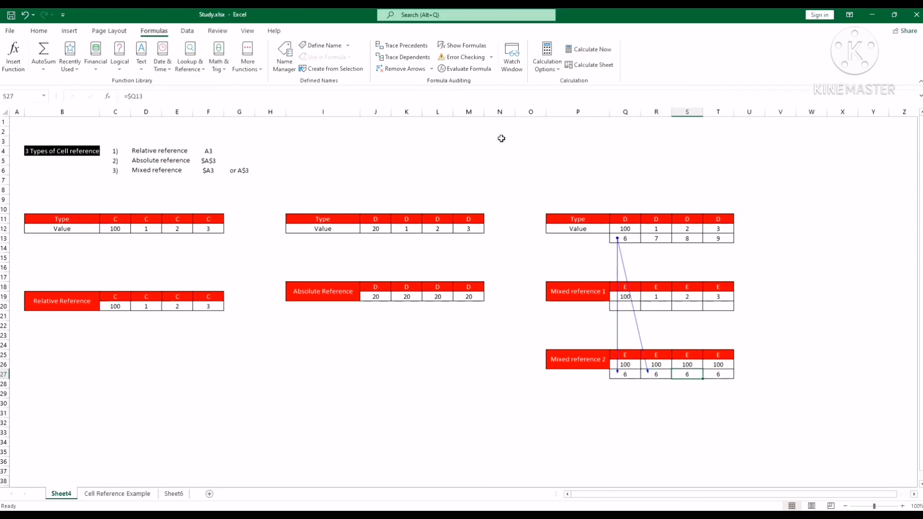
pyautogui.click(403, 47)
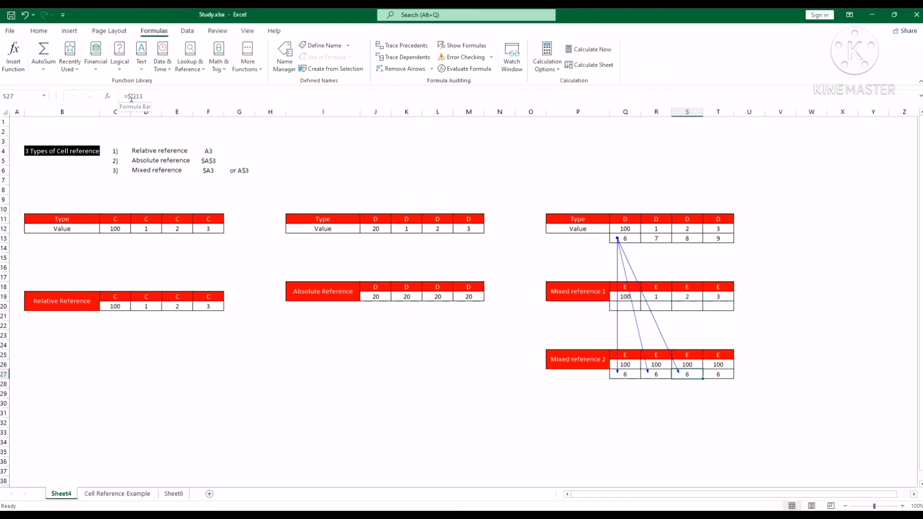
pyautogui.click(393, 364)
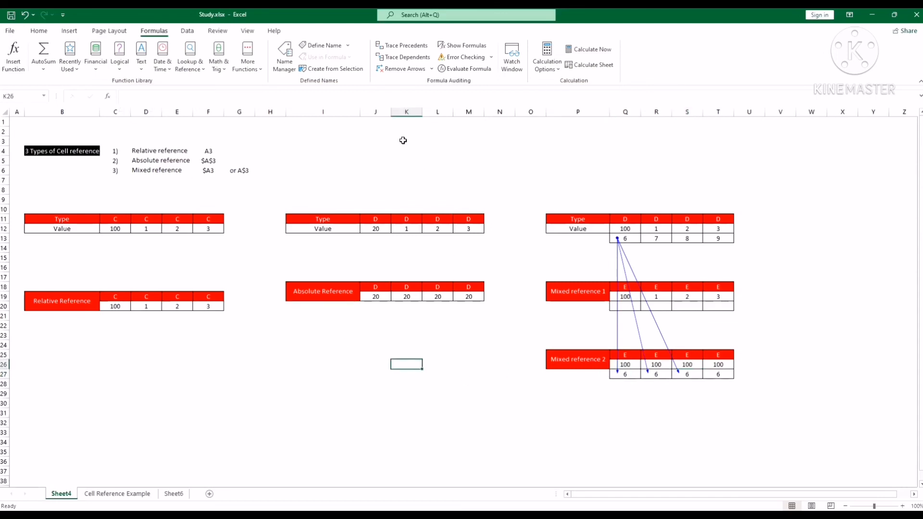
pyautogui.click(407, 68)
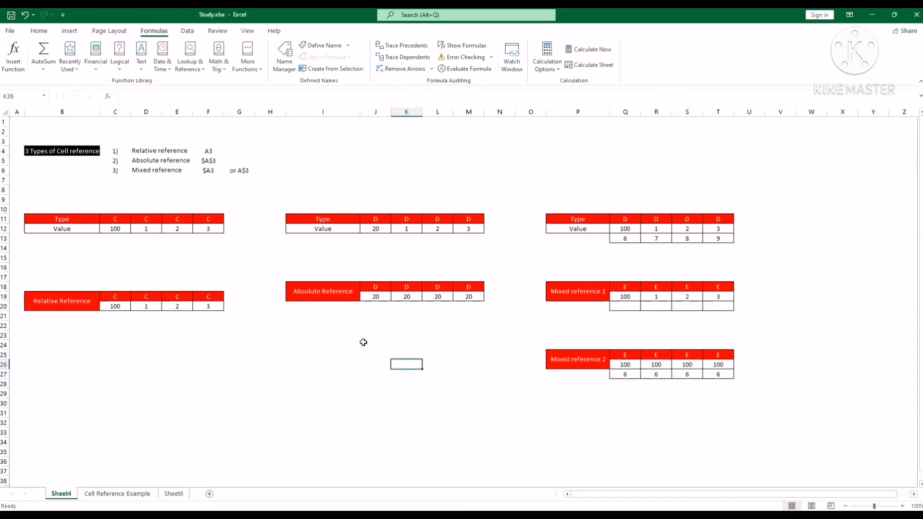
pyautogui.click(358, 343)
pyautogui.click(391, 385)
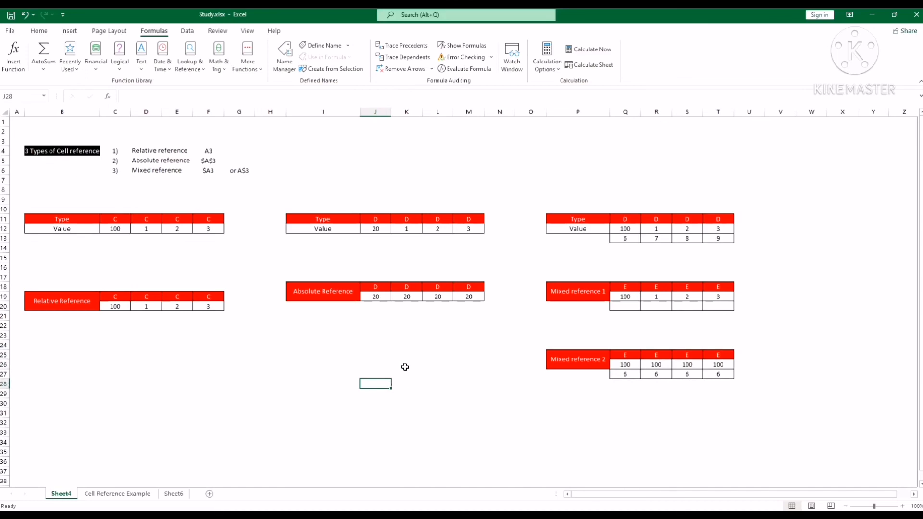